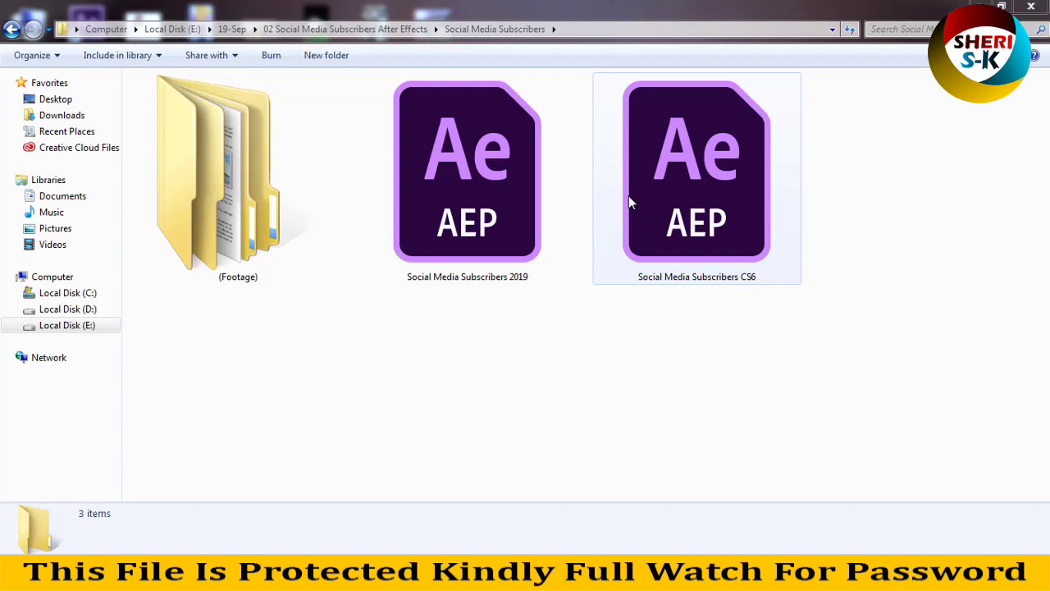
Step: Compare the Social Media Subscribers 2019 and CS6 project files in Explorer
click(513, 251)
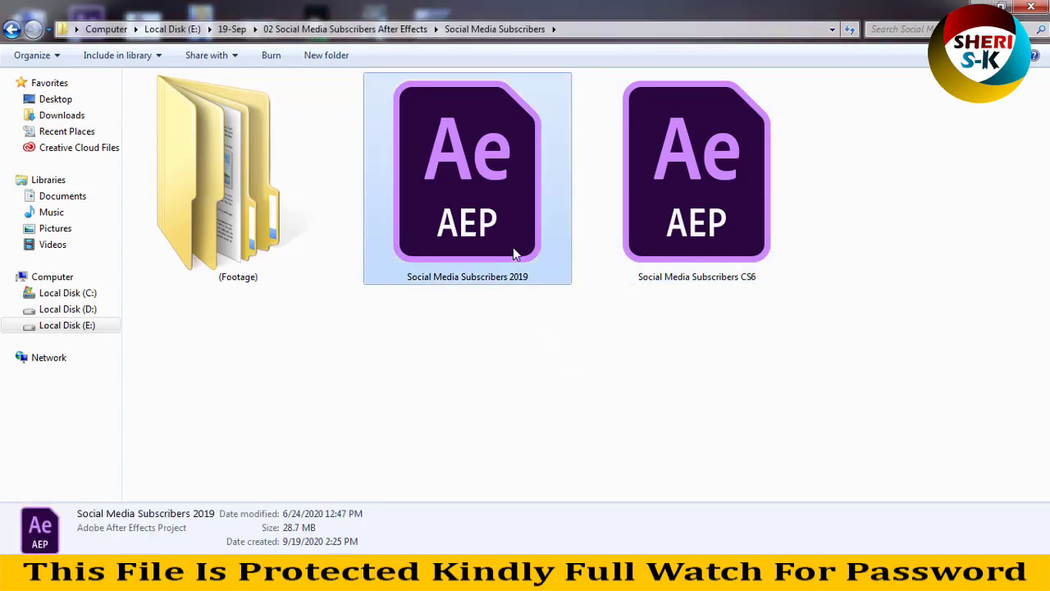
click(627, 228)
click(530, 244)
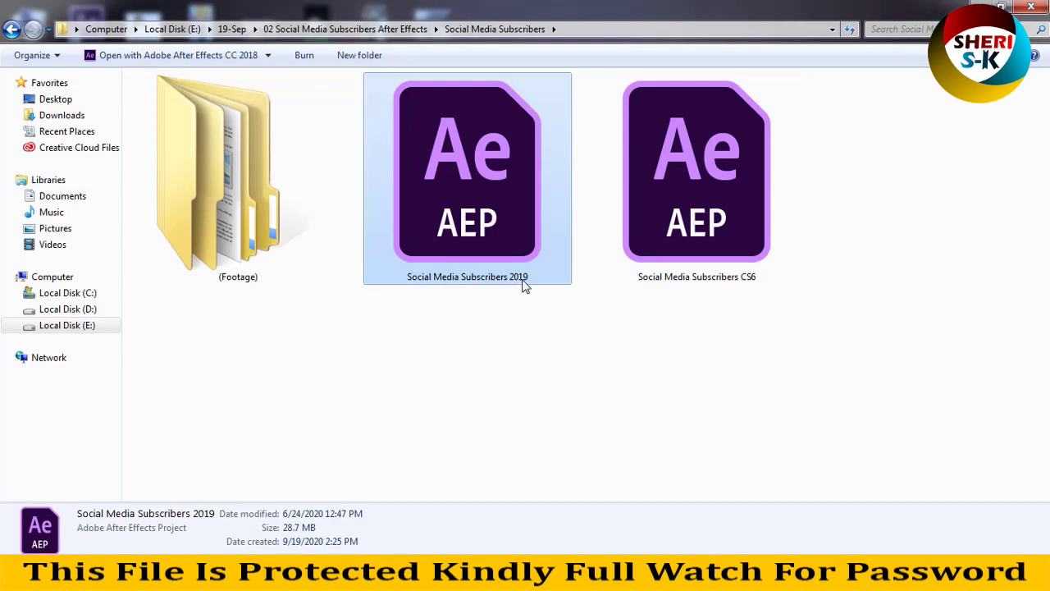
click(704, 223)
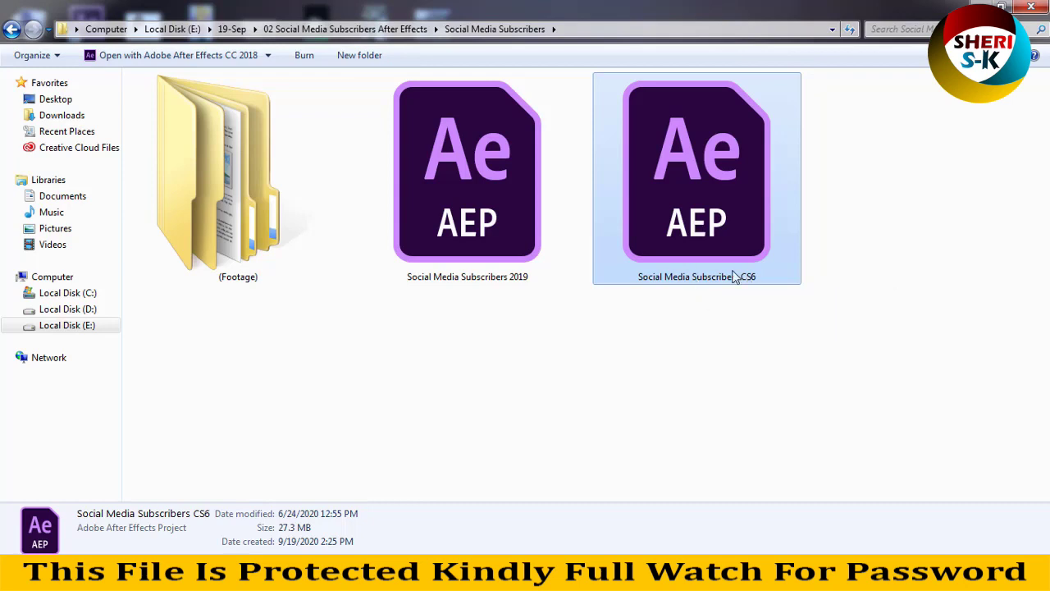
click(503, 218)
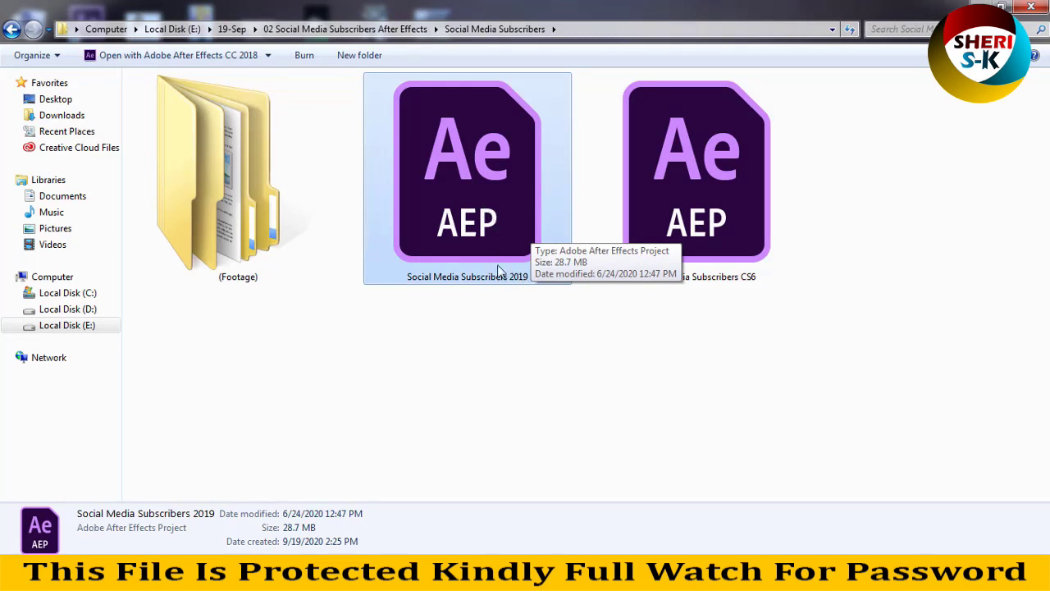
Step: Drag the Social Media Subscribers CS6 .aep file into After Effects
drag(492, 218, 514, 295)
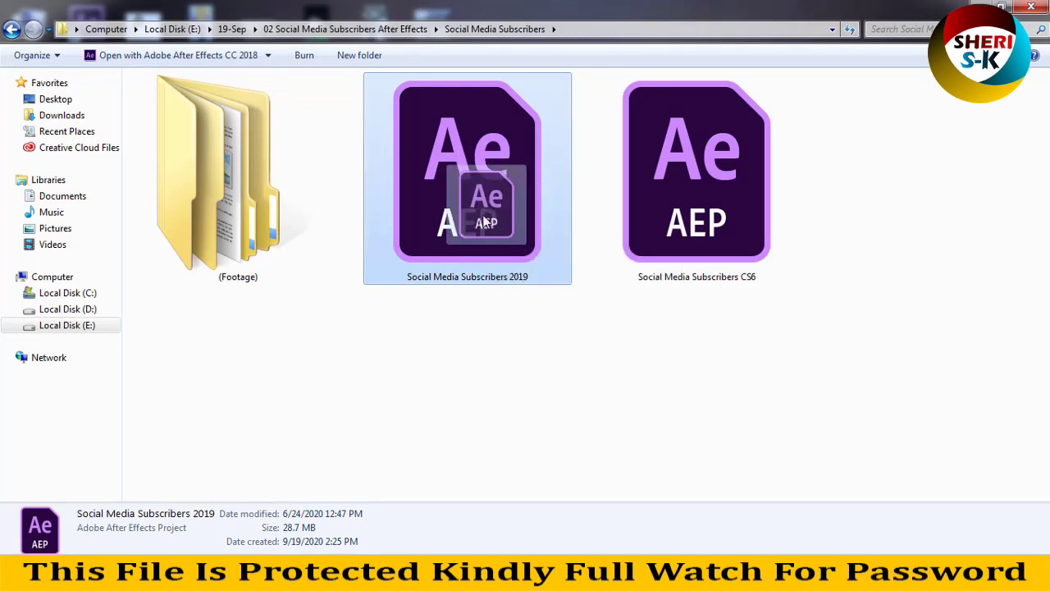
click(526, 295)
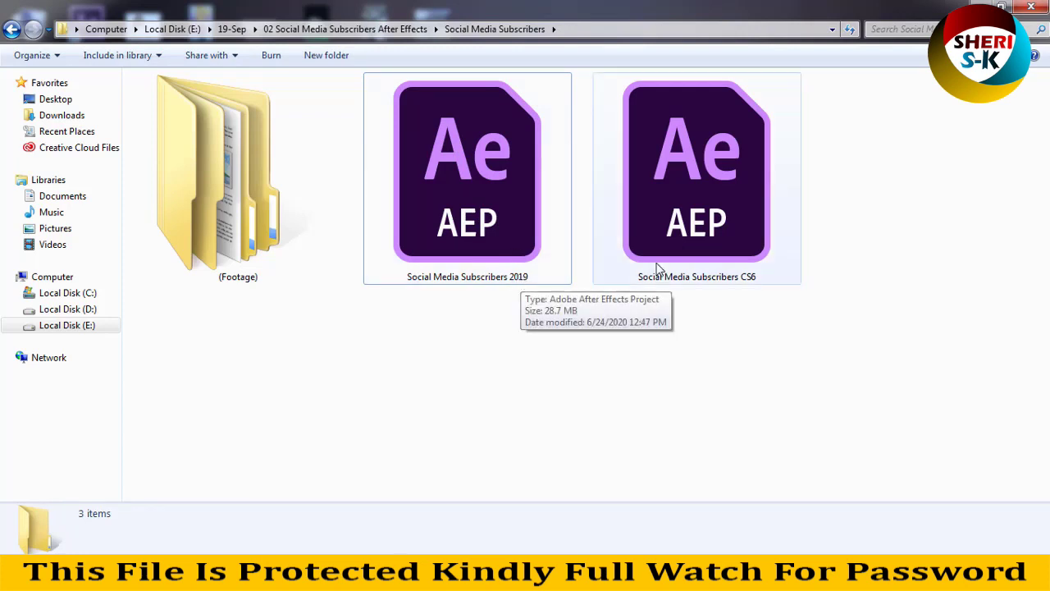
click(696, 229)
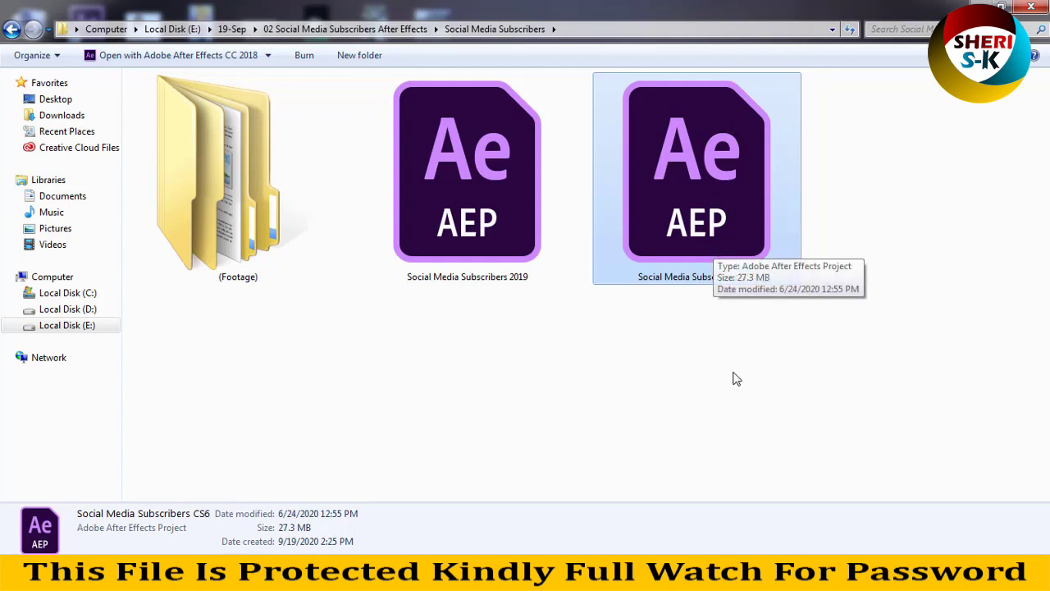
mouse_move(706, 172)
mouse_down()
mouse_move(450, 397)
mouse_move(143, 262)
mouse_move(122, 286)
mouse_up()
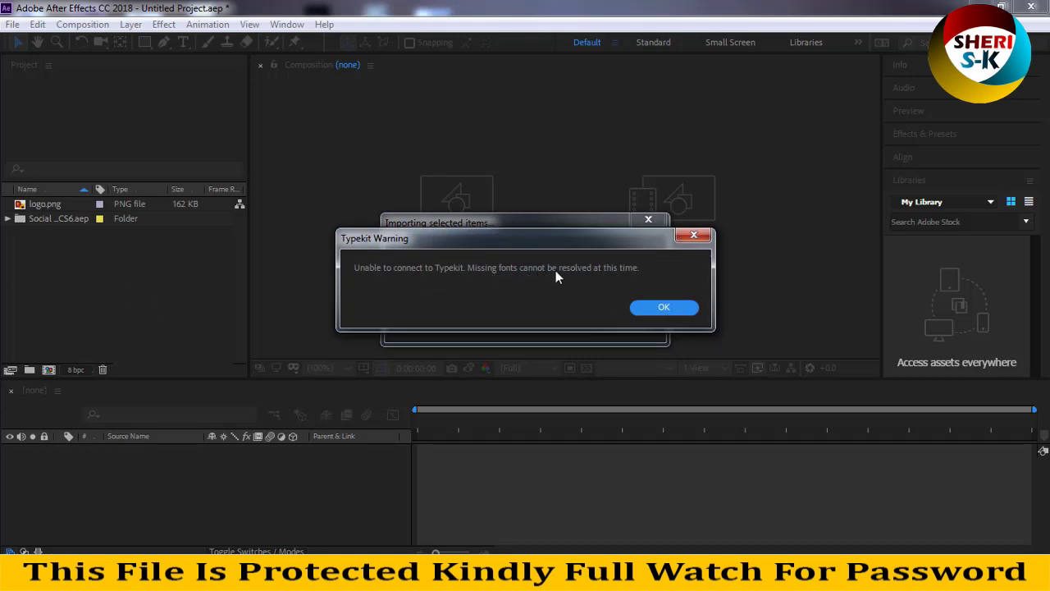
Step: Accept the Typekit warning and font substitution so the CS6 project import completes
click(652, 307)
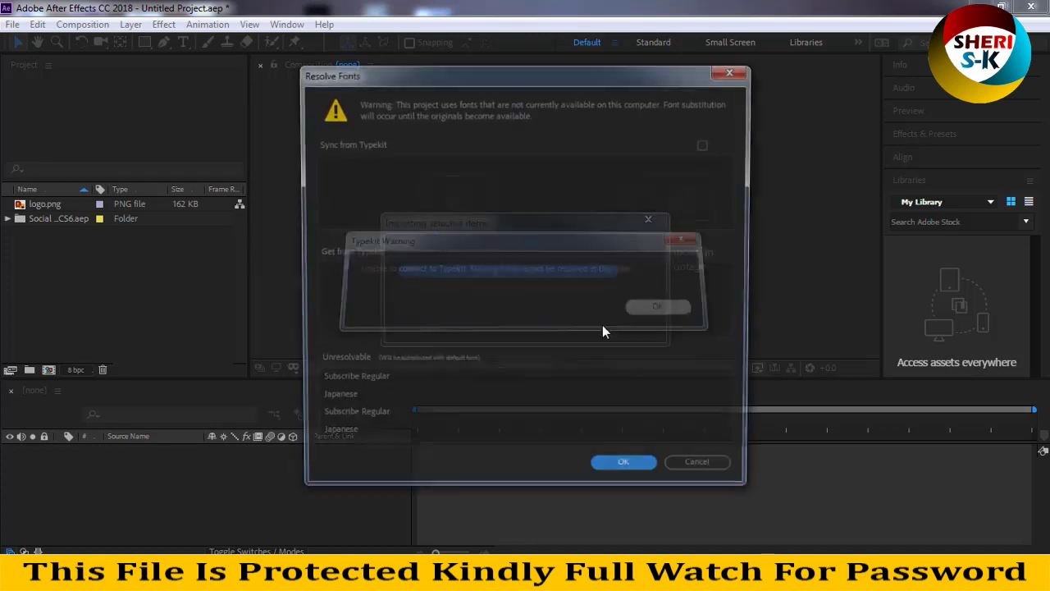
click(356, 443)
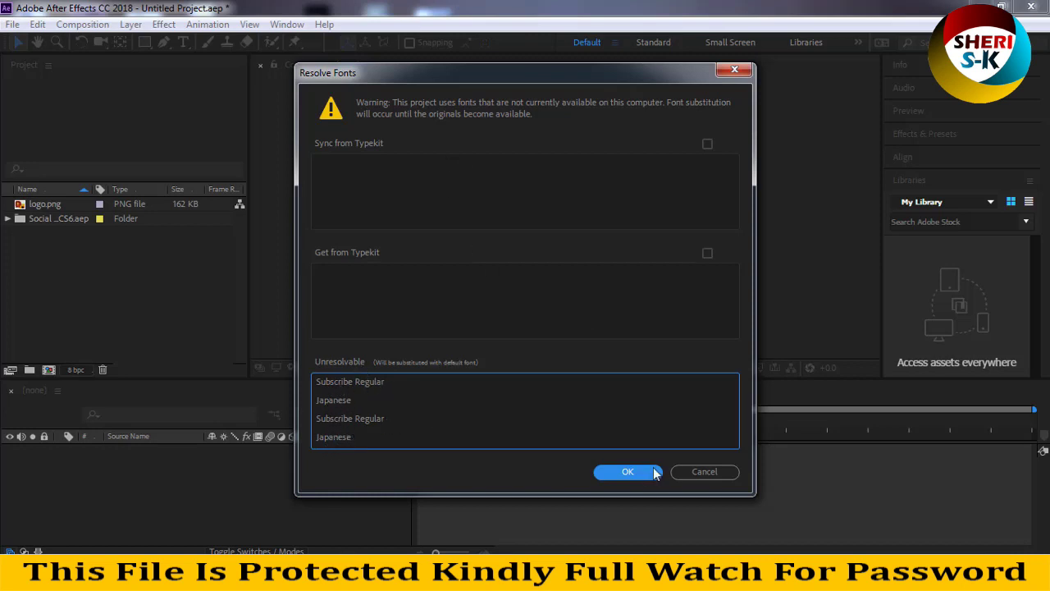
click(691, 469)
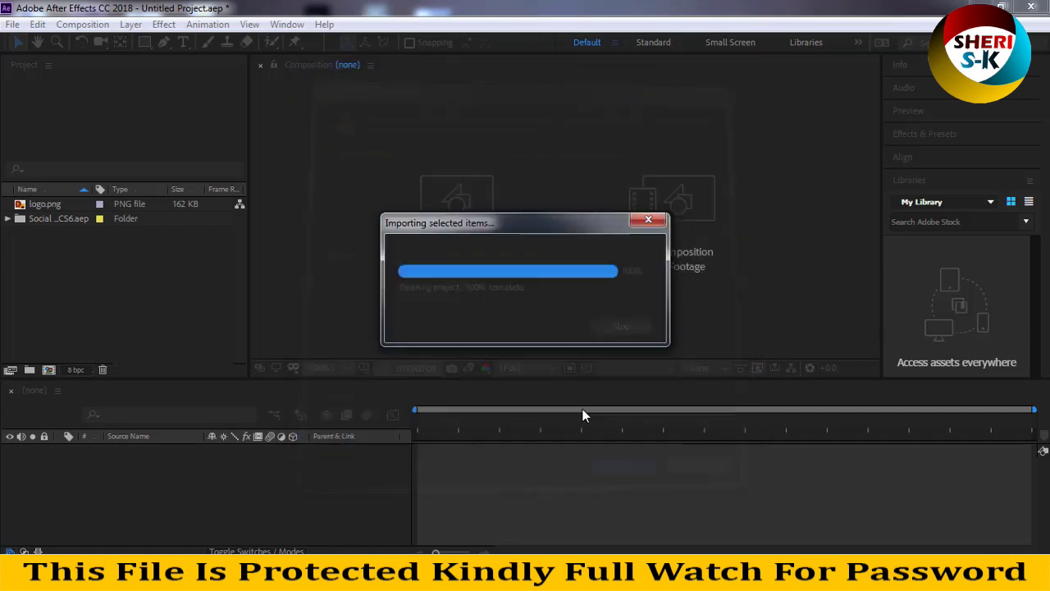
key(ctrl+n)
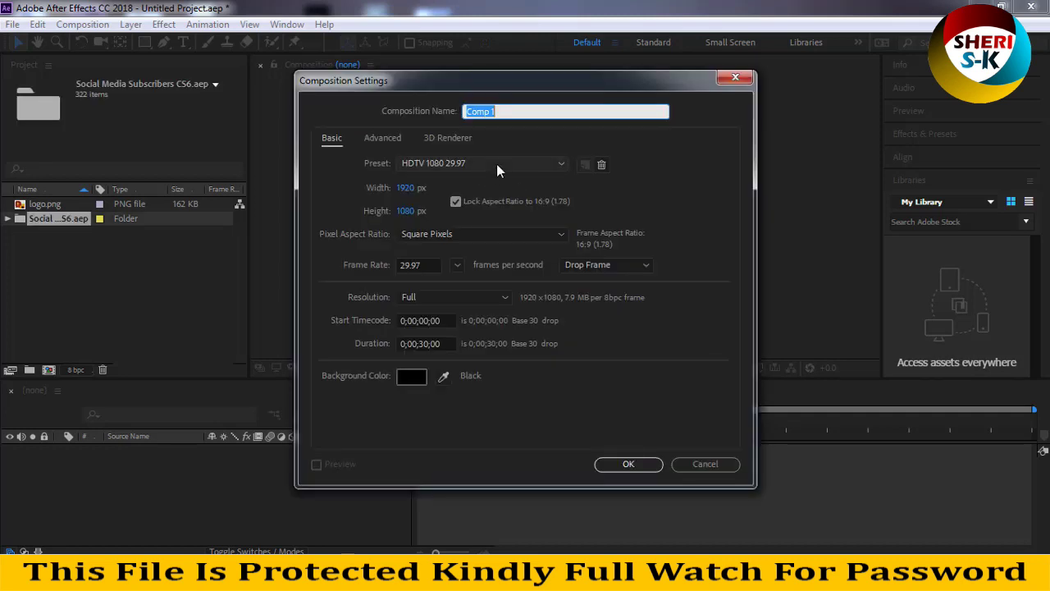
Step: Create Comp 1 with the HDTV 1080 29.97 preset (1920×1080, 30 seconds)
key(Tab)
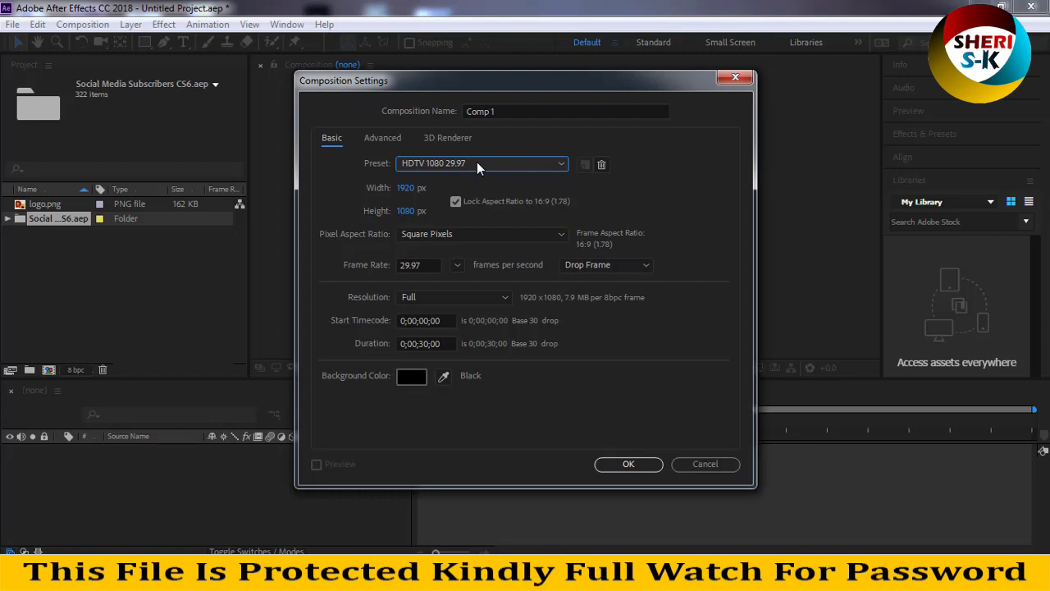
click(477, 164)
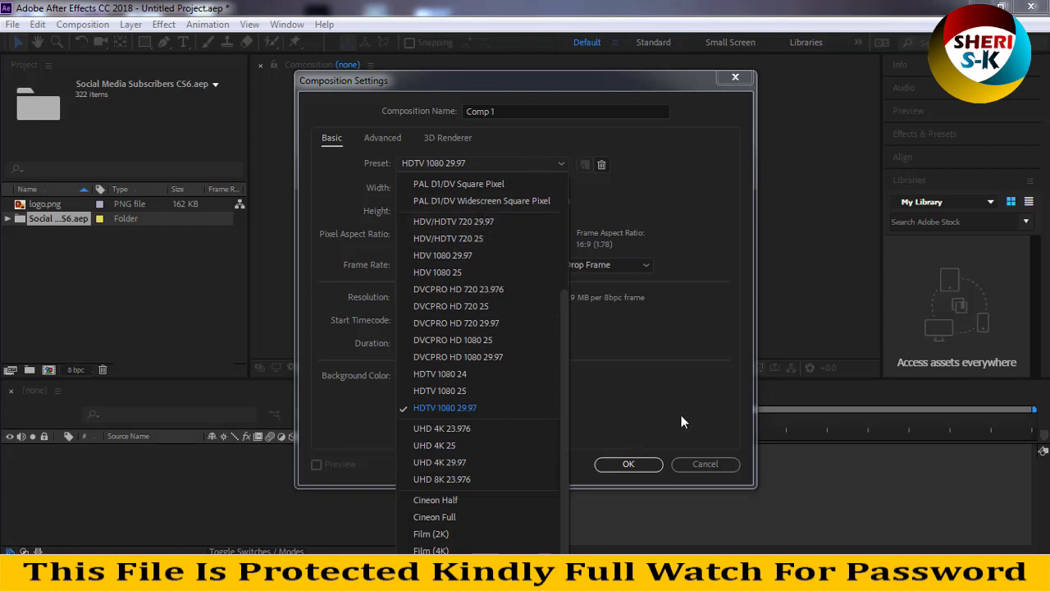
click(711, 465)
key(Return)
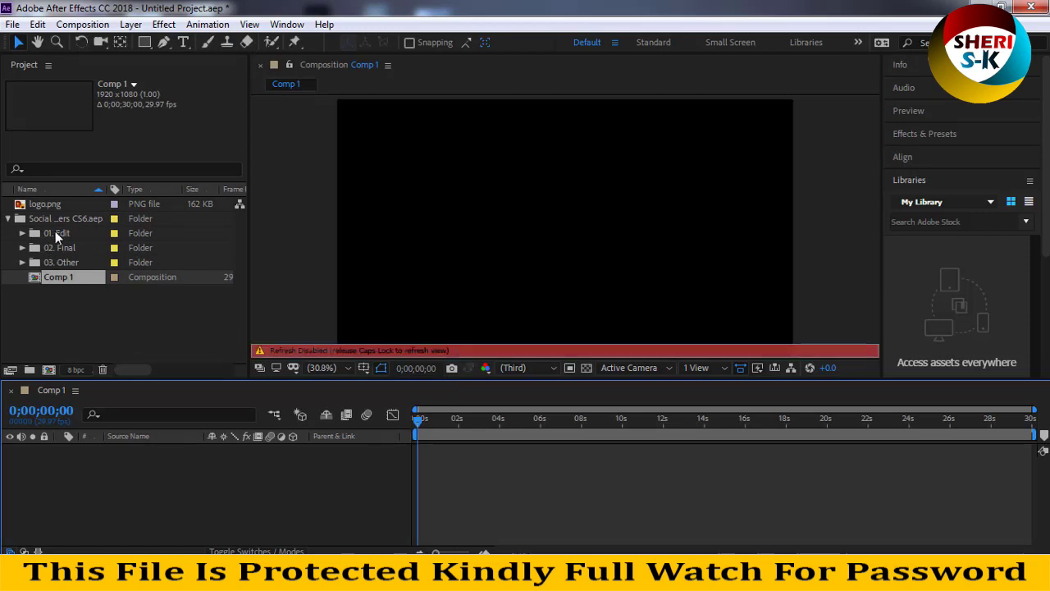
key(Caps_Lock)
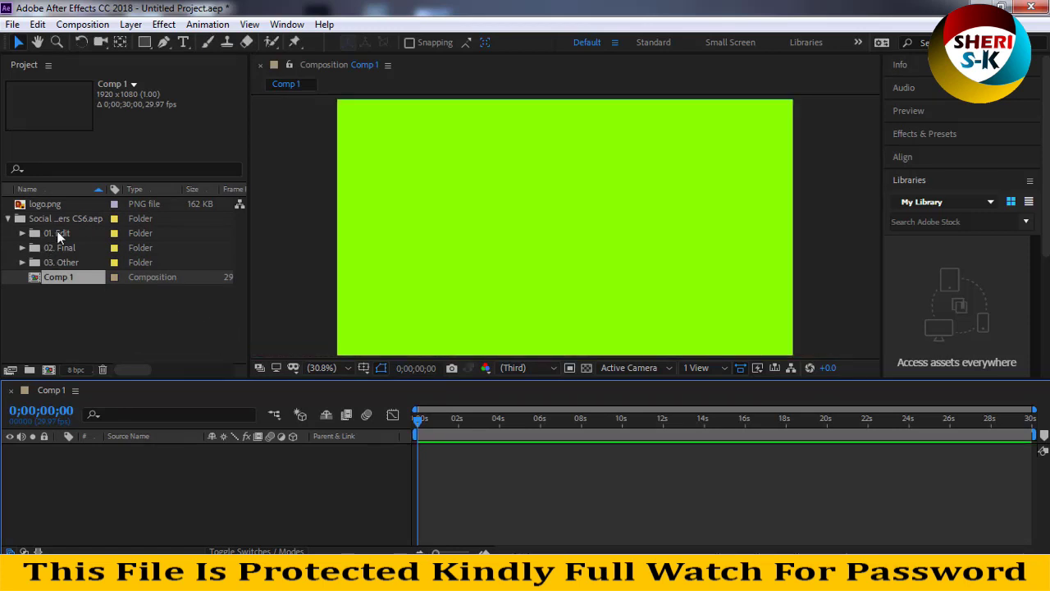
Step: Expand the 02. Final folder and open the Lower Third 01 composition
click(57, 234)
click(71, 251)
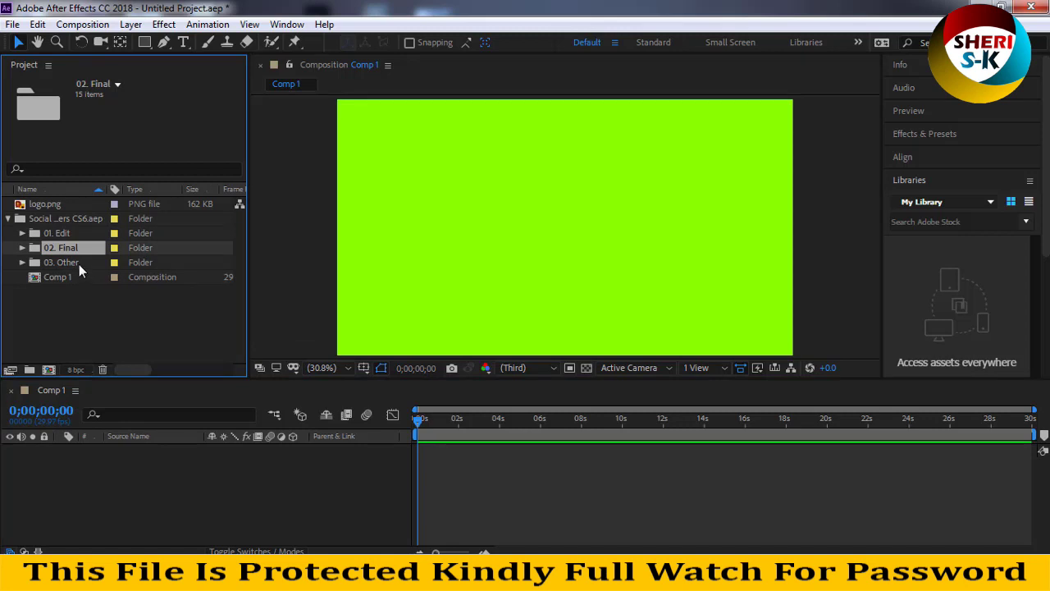
click(79, 263)
click(59, 249)
click(23, 248)
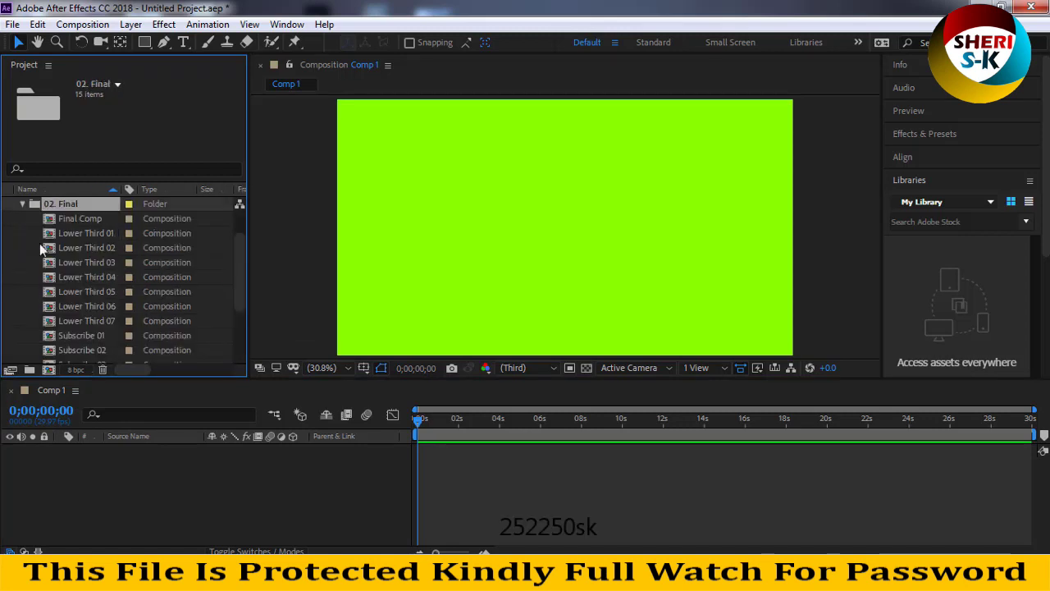
click(81, 234)
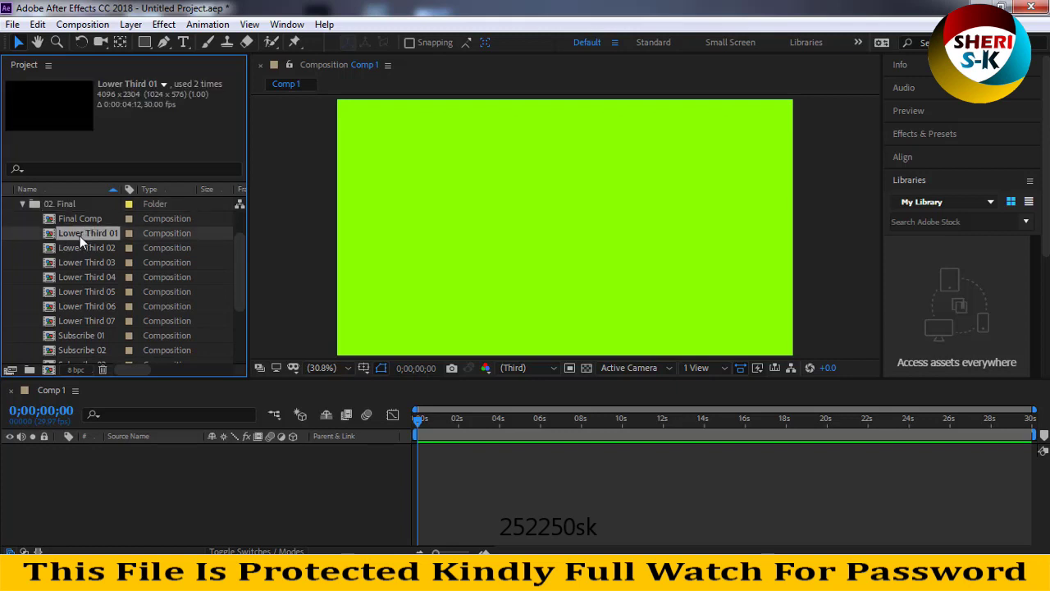
double_click(79, 236)
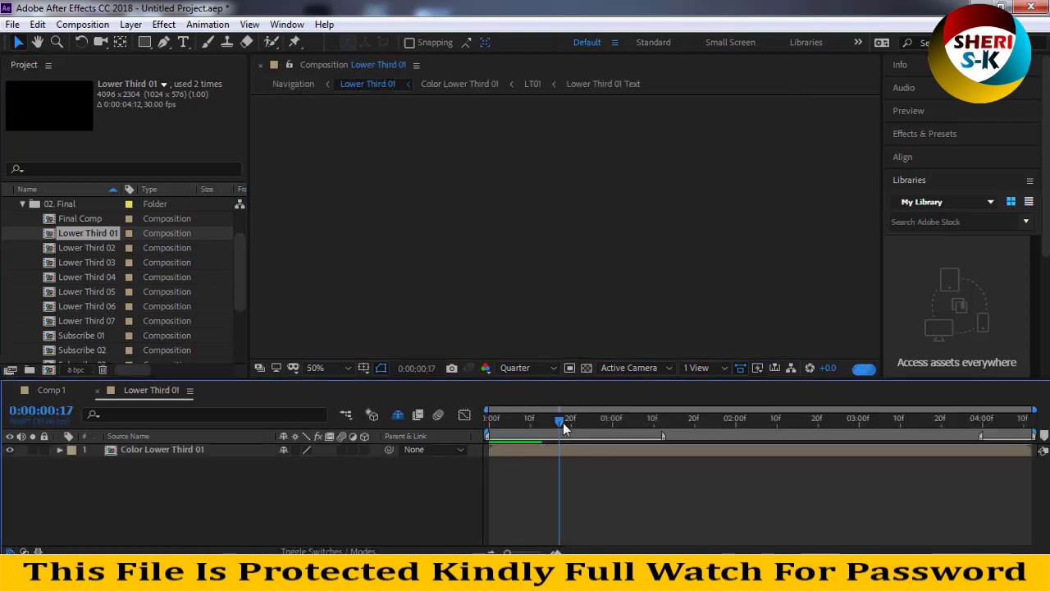
Step: Preview the Lower Third 01 animation from its first frame, stopping near 0:00:02:11
drag(561, 421, 486, 425)
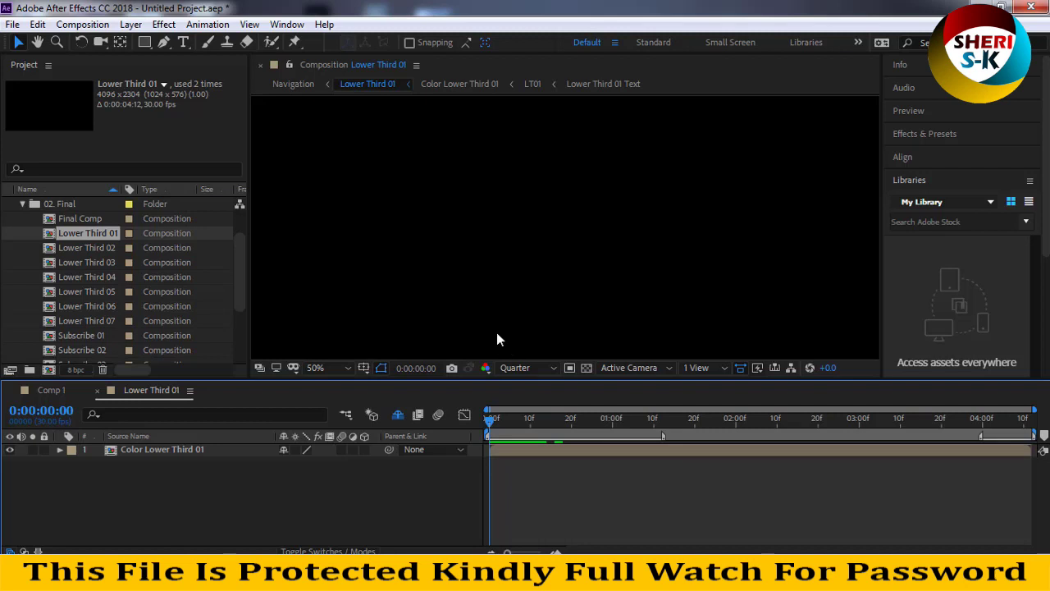
scroll(497, 339, down, 6)
key(space)
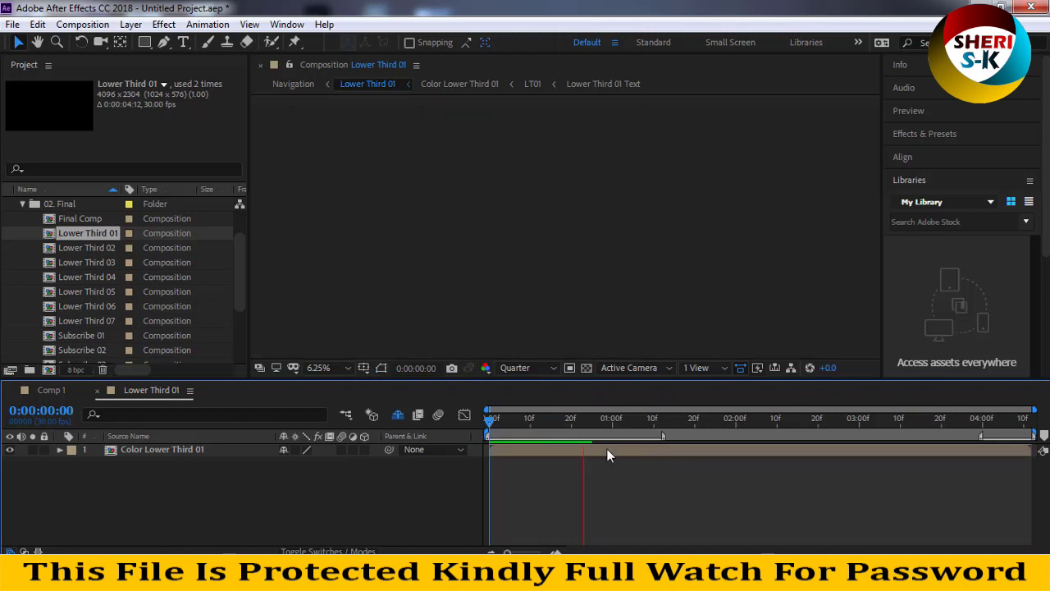
scroll(612, 225, up, 1)
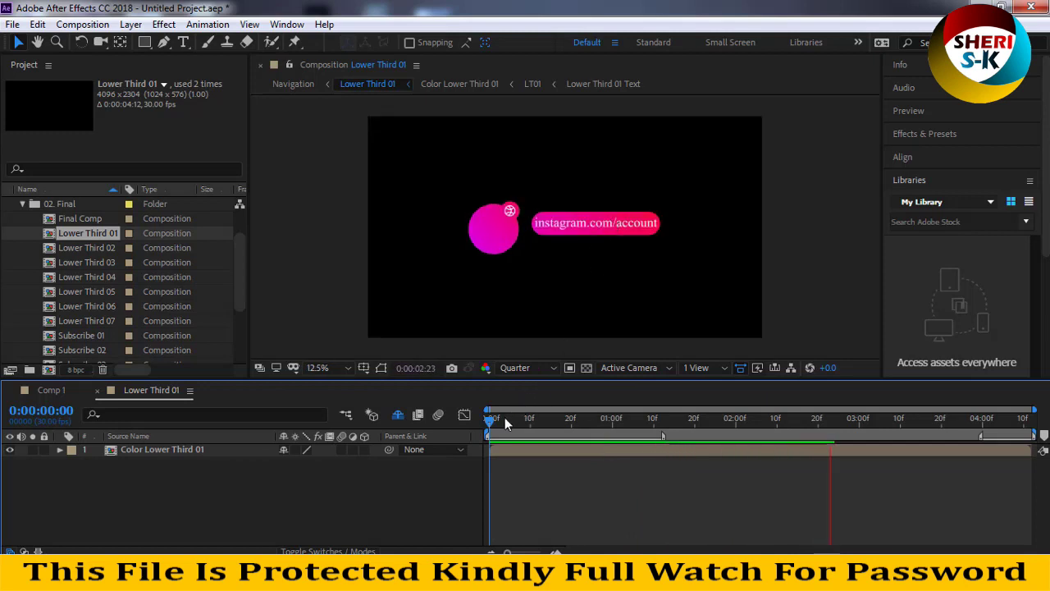
key(space)
drag(861, 420, 490, 420)
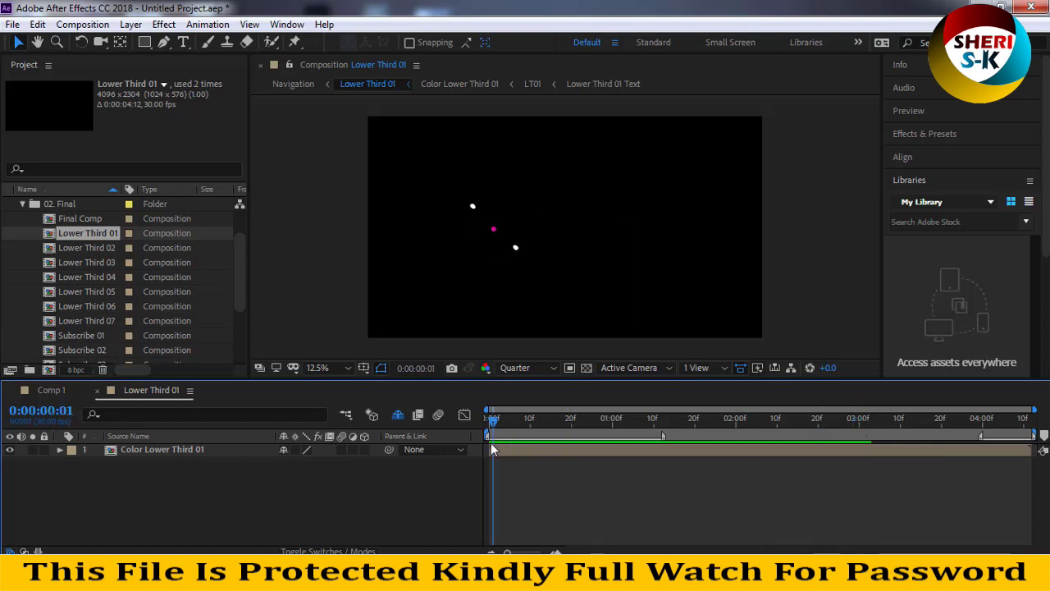
key(space)
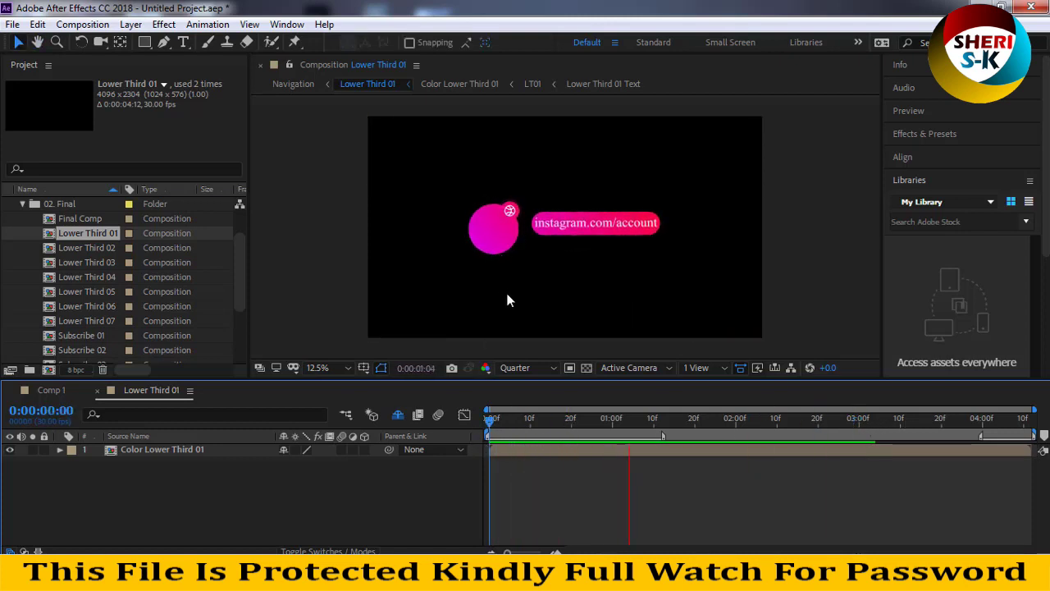
key(space)
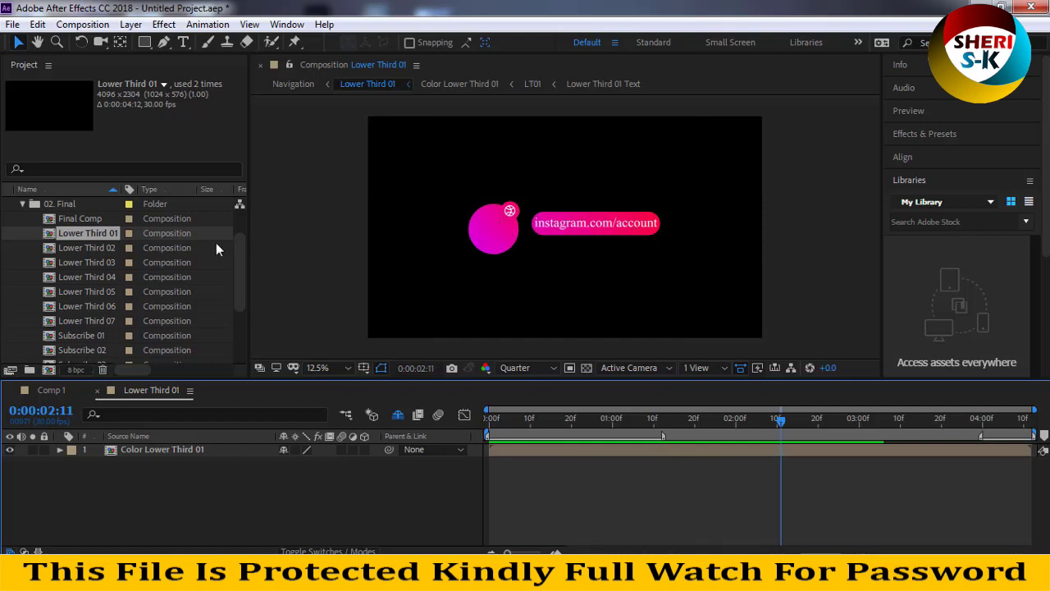
double_click(102, 249)
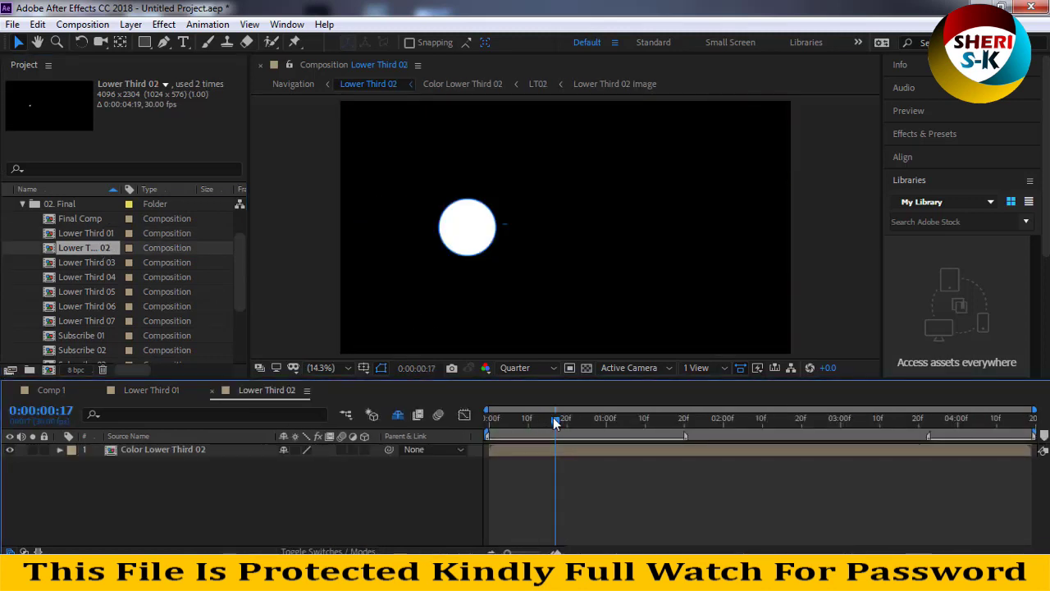
Step: Preview Lower Third 02's blue link bar animation twice, then zoom the viewer out
drag(554, 422, 485, 416)
key(space)
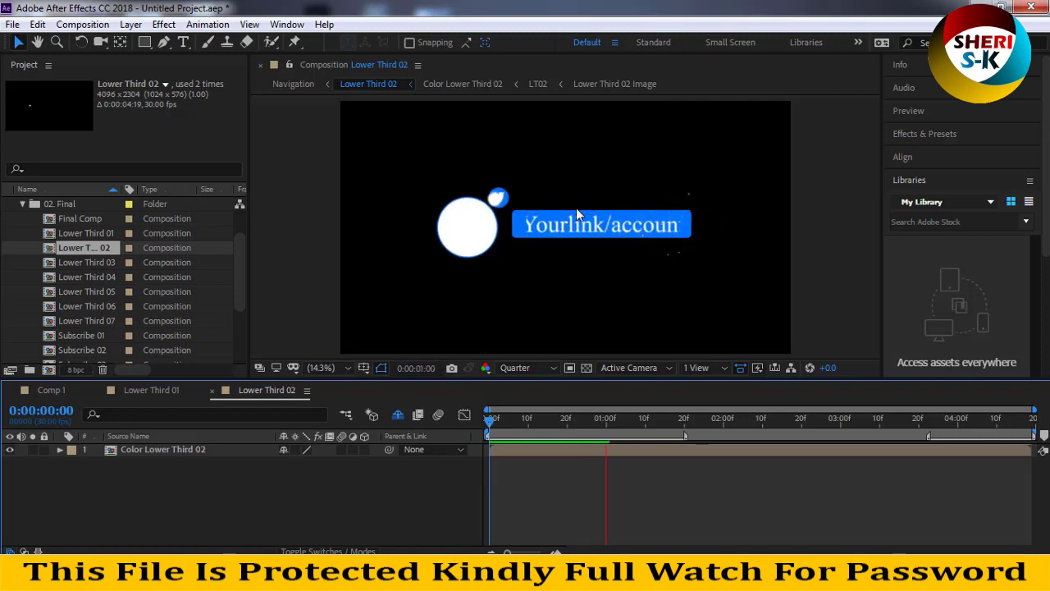
scroll(503, 204, up, 4)
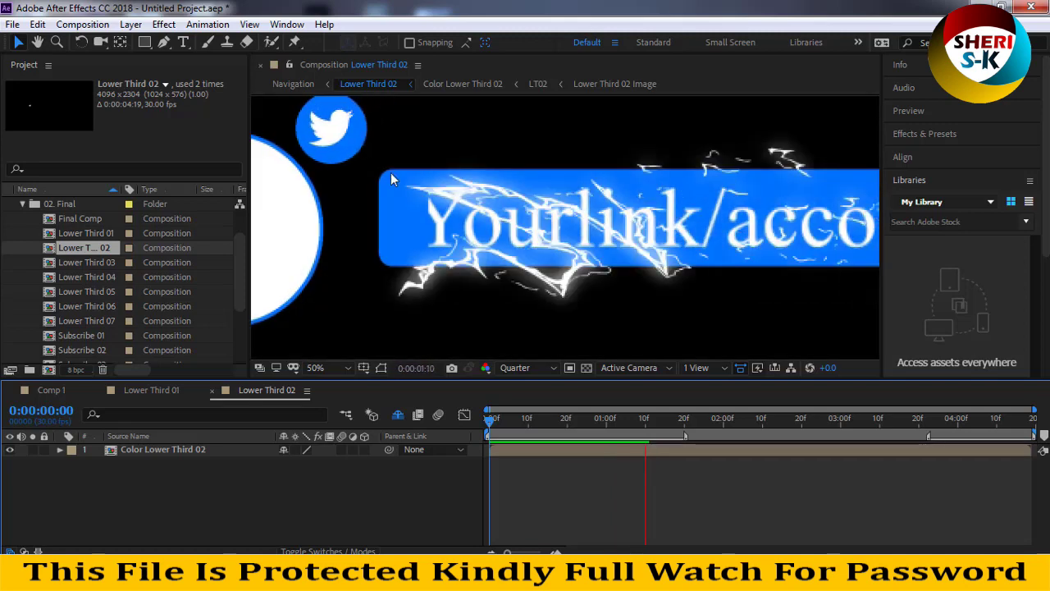
scroll(391, 179, down, 2)
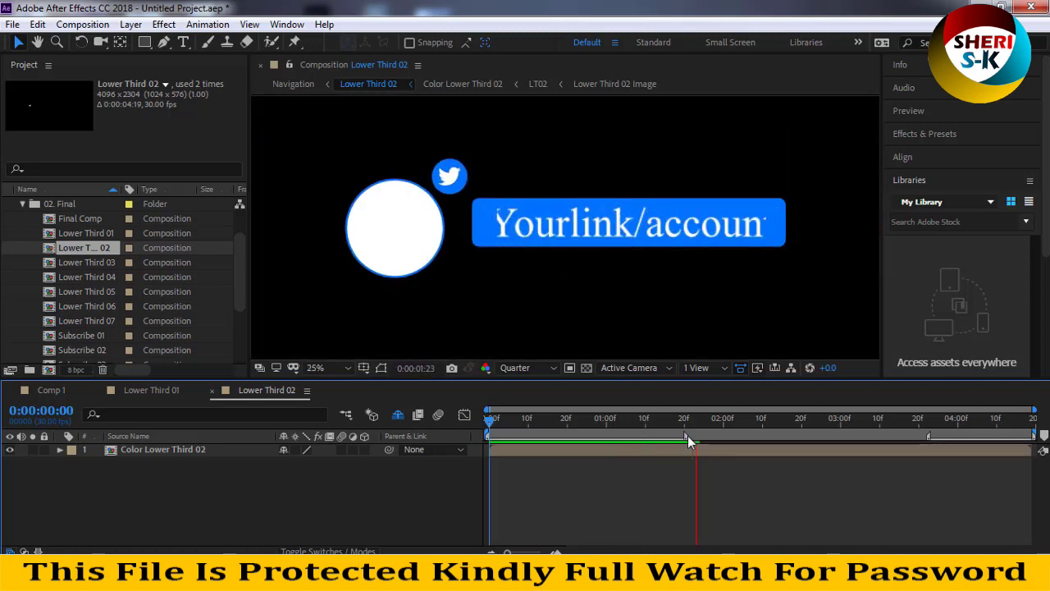
click(770, 425)
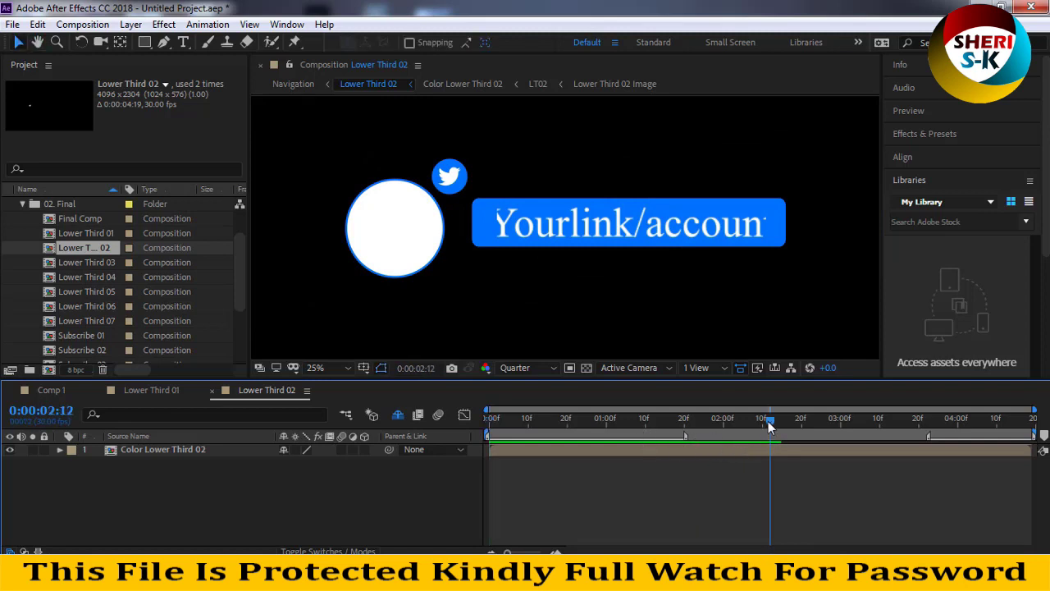
drag(769, 426, 491, 418)
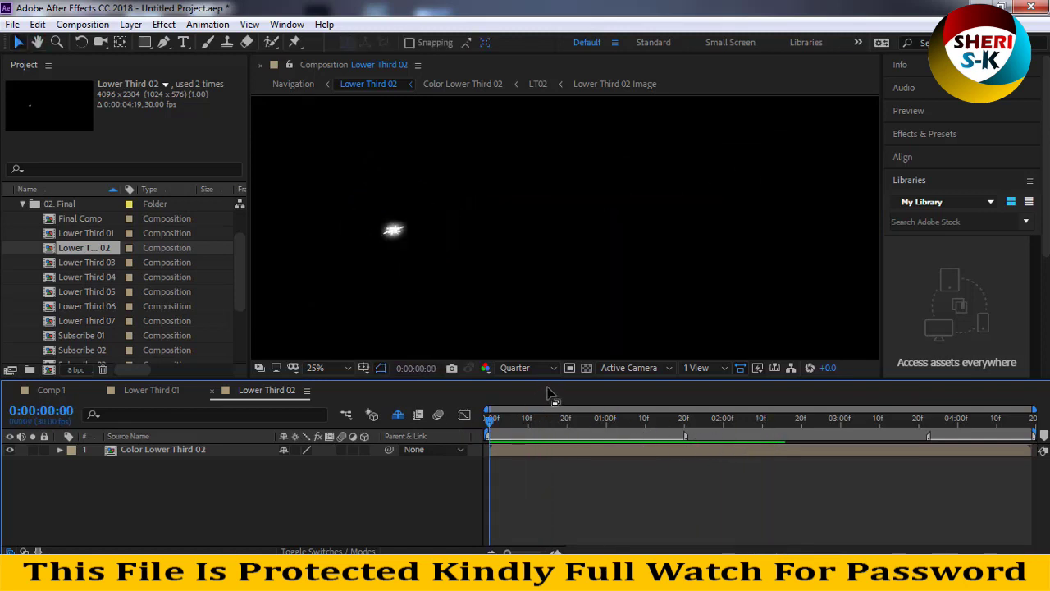
key(space)
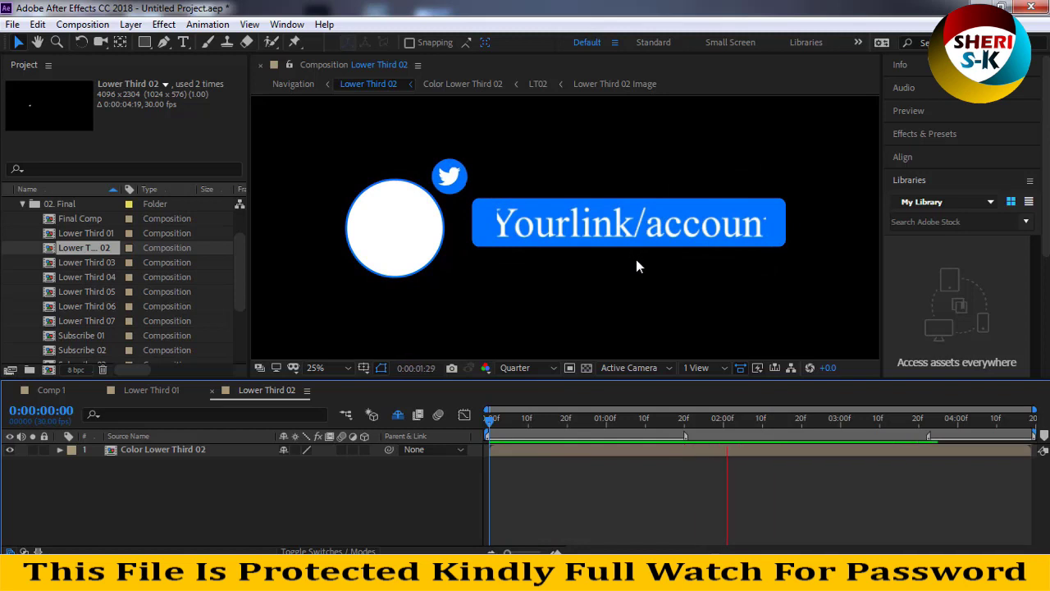
key(space)
key(comma)
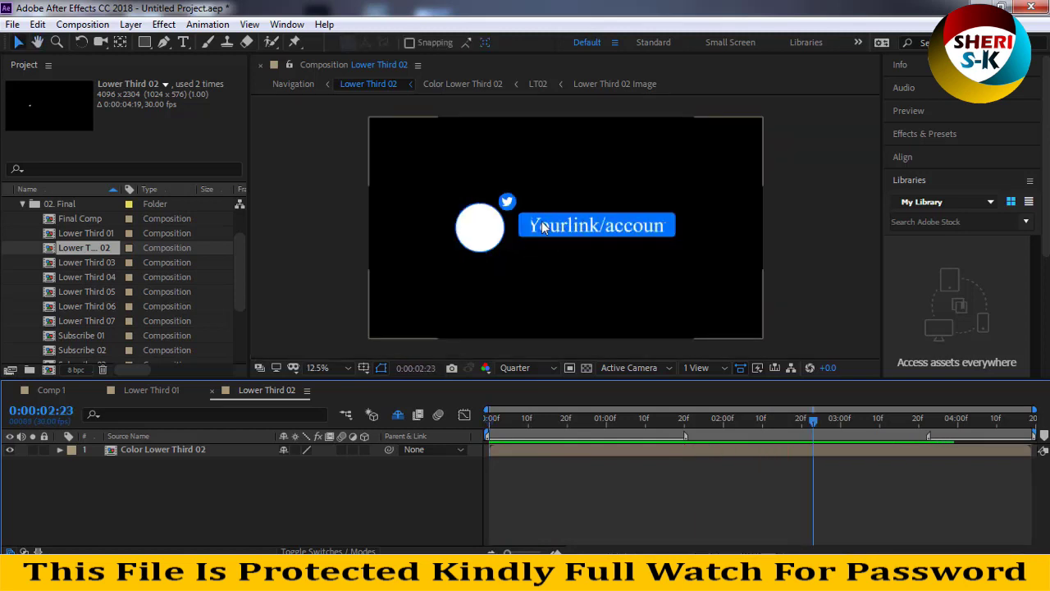
double_click(95, 265)
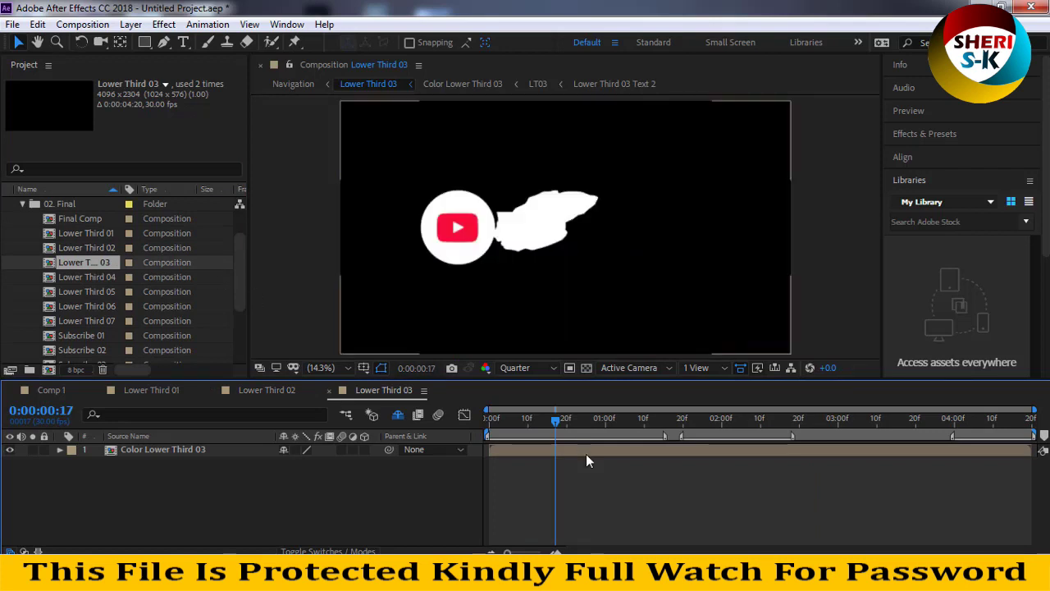
Step: Scrub and play Lower Third 03's YouTube subscribe animation, then open Lower Third 04
mouse_move(556, 422)
mouse_down()
mouse_move(465, 426)
mouse_move(606, 433)
mouse_up()
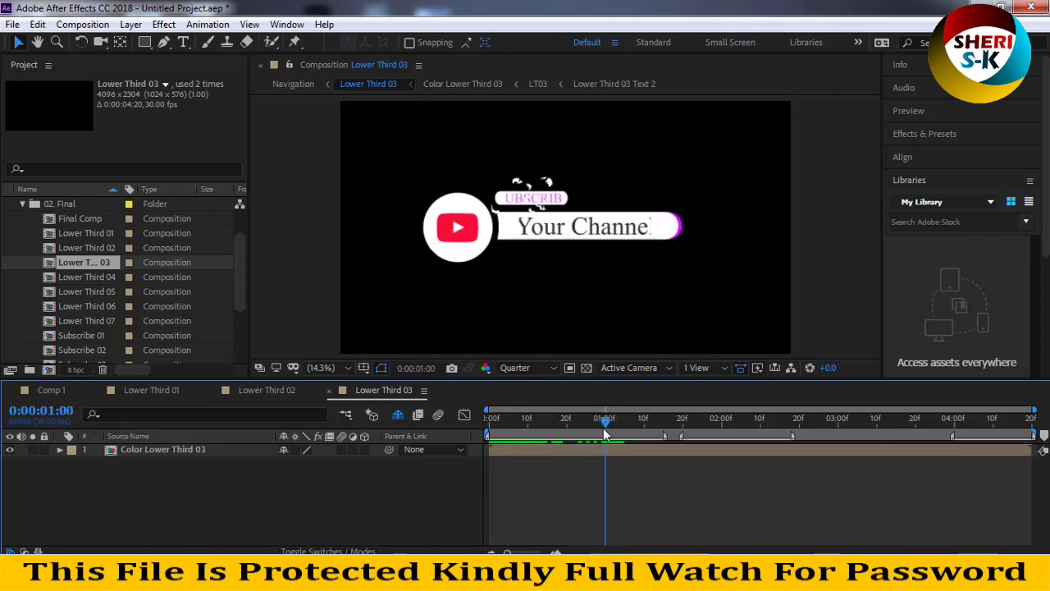
drag(606, 433, 491, 437)
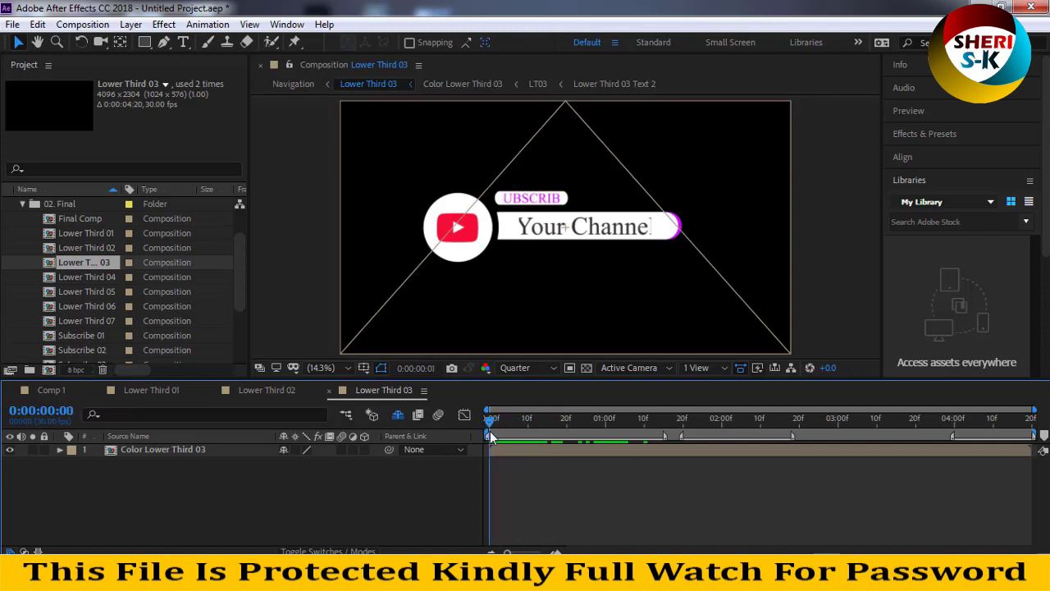
key(space)
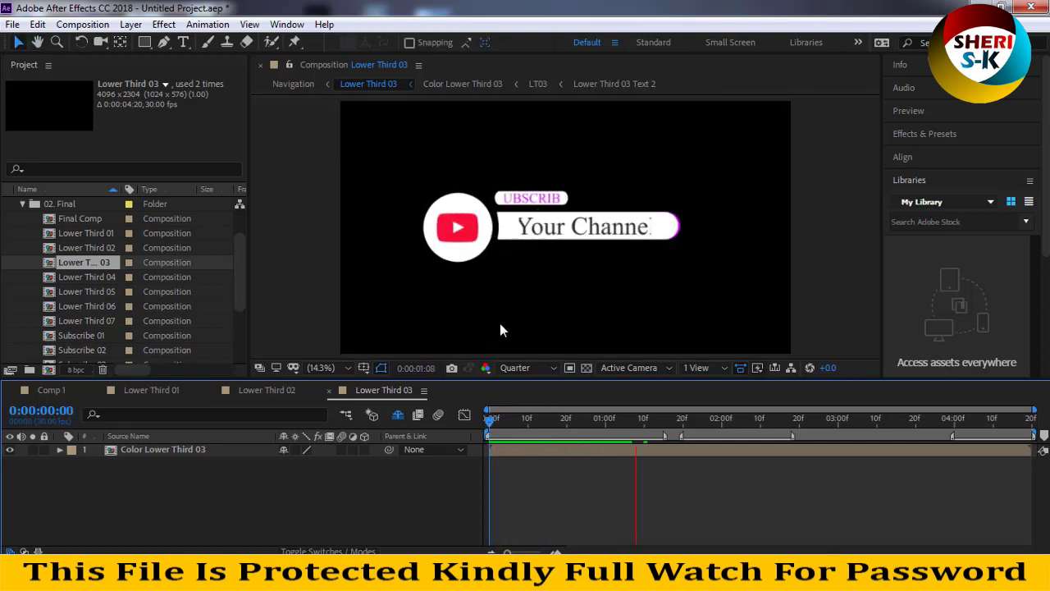
key(space)
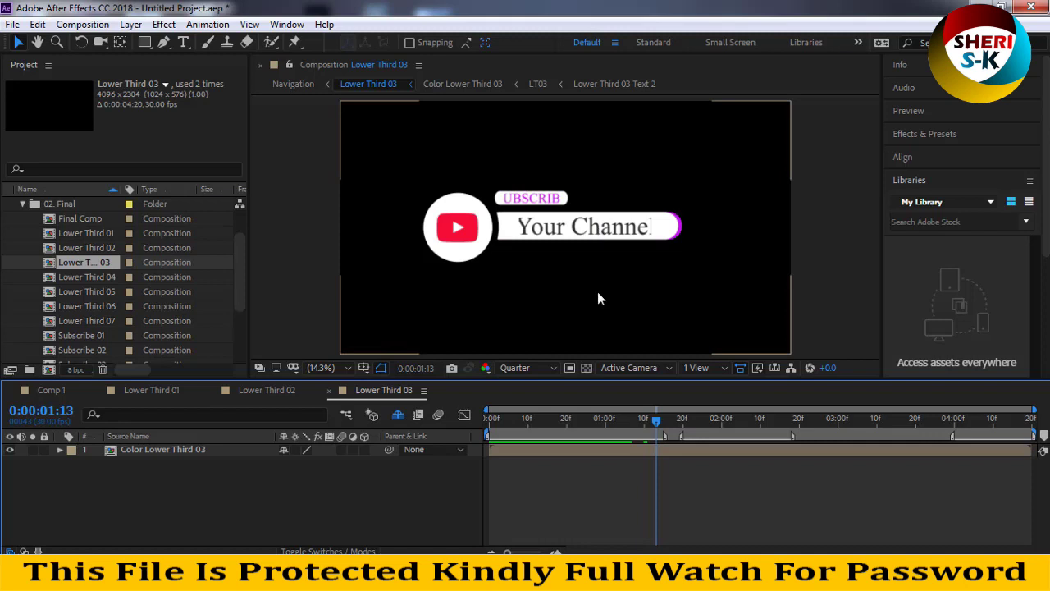
mouse_move(657, 424)
mouse_down()
mouse_move(493, 424)
mouse_move(682, 421)
mouse_up()
double_click(106, 279)
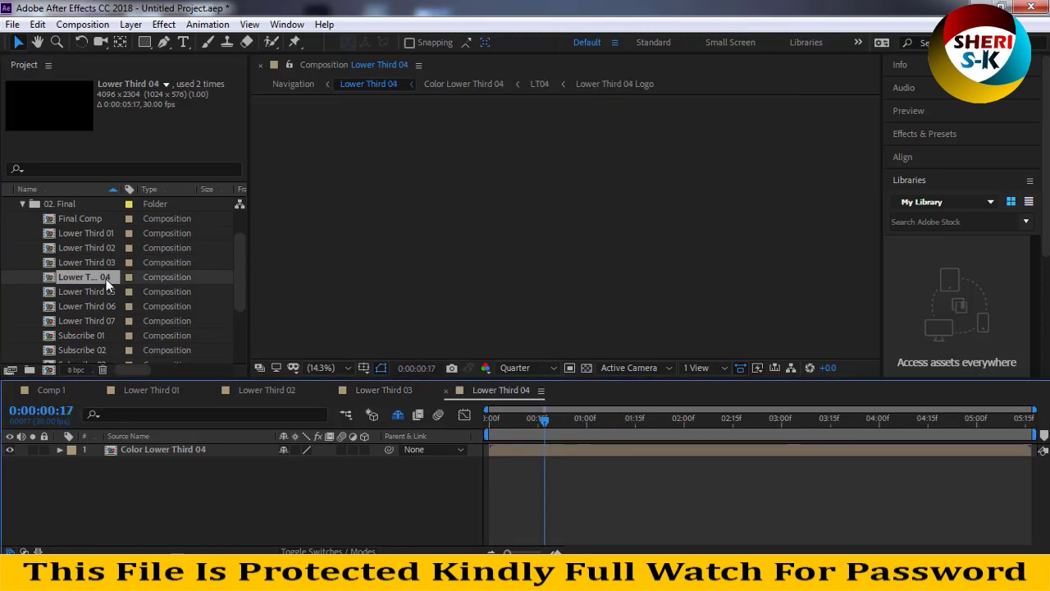
drag(547, 424, 486, 425)
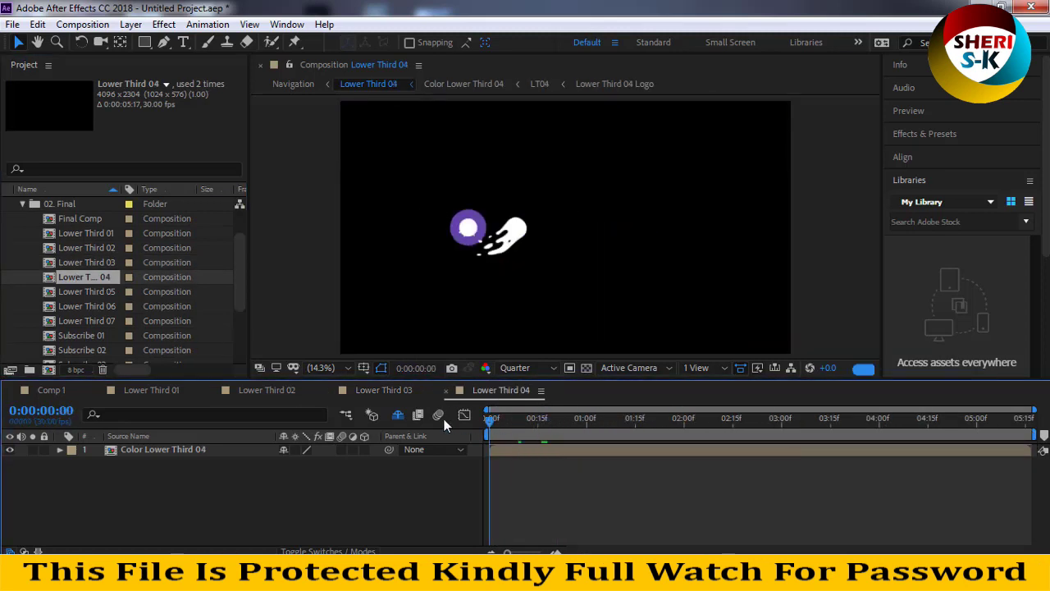
key(space)
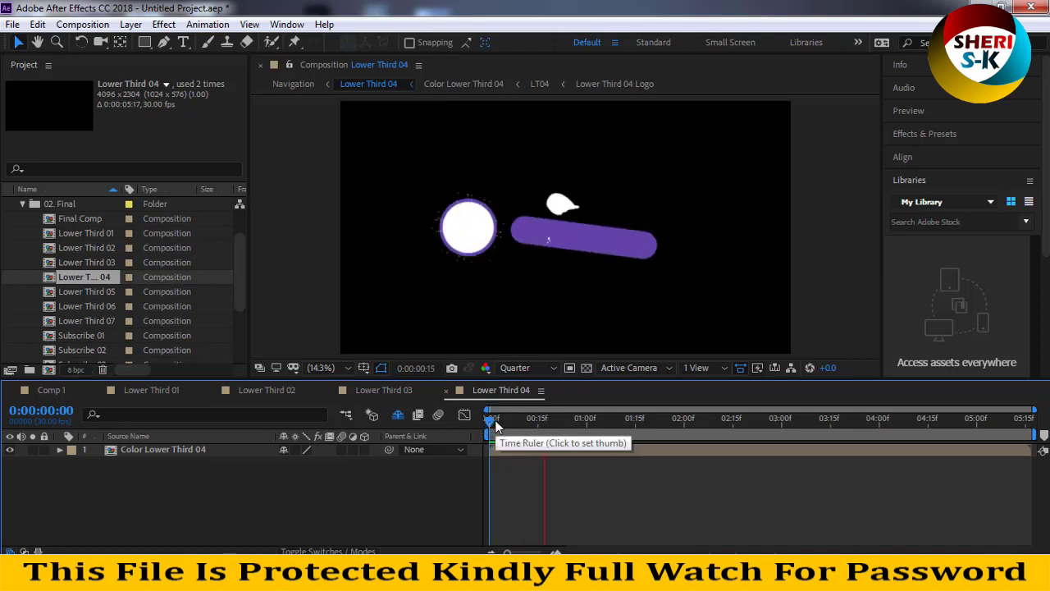
key(space)
drag(548, 424, 619, 422)
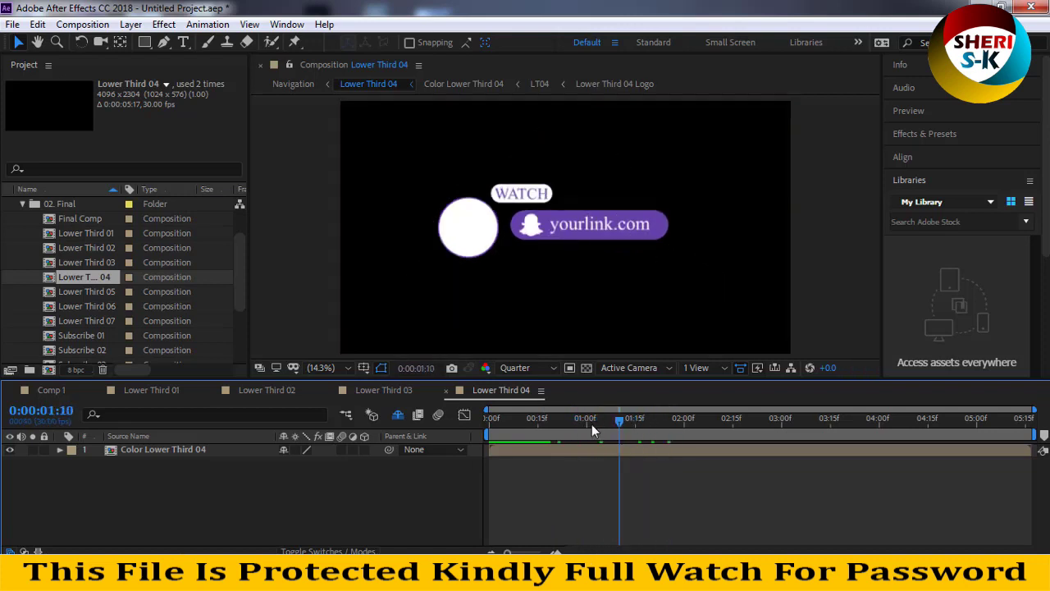
key(space)
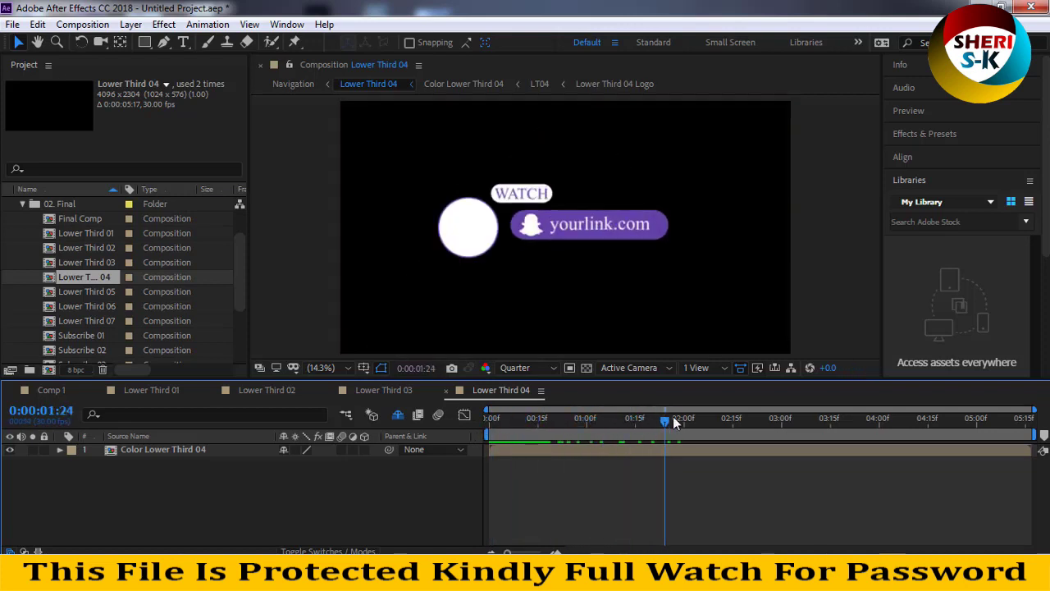
mouse_move(676, 420)
mouse_down()
mouse_move(516, 418)
mouse_move(928, 418)
mouse_up()
scroll(555, 260, down, 1)
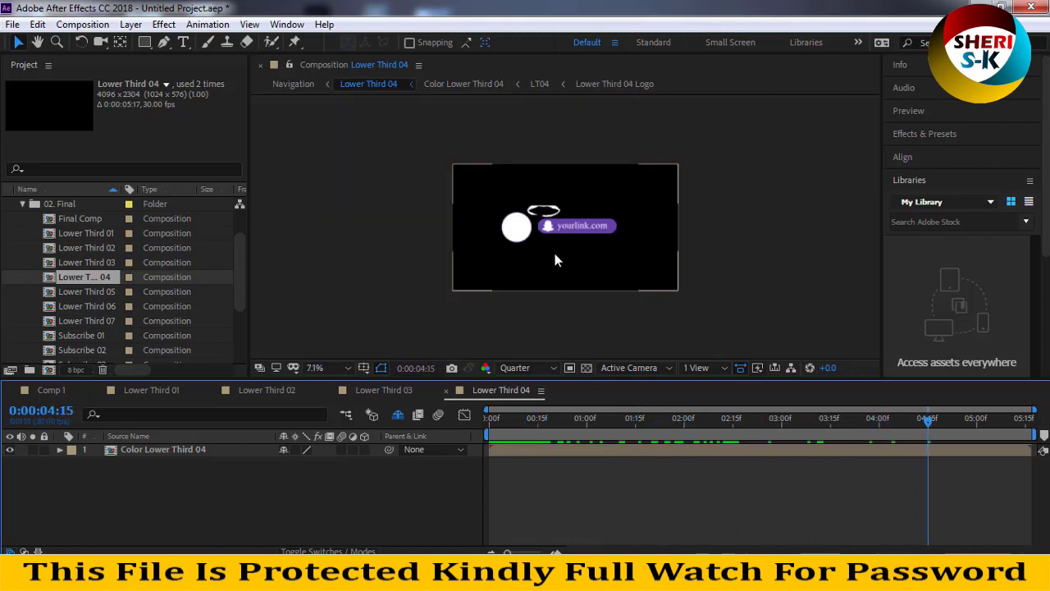
Step: Open Lower Third 05 and play its purple Your Channel animation
double_click(116, 294)
drag(554, 425, 672, 422)
key(space)
Step: Scrub Lower Third 06's blue Your Account animation to about two seconds, then open Lower Third 07
double_click(97, 306)
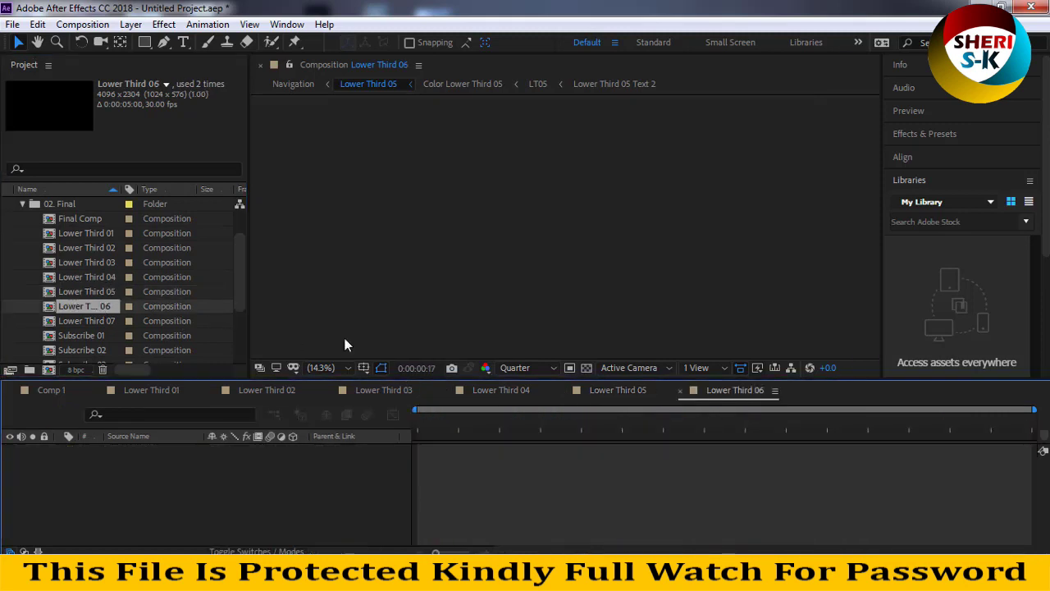
drag(558, 422, 608, 421)
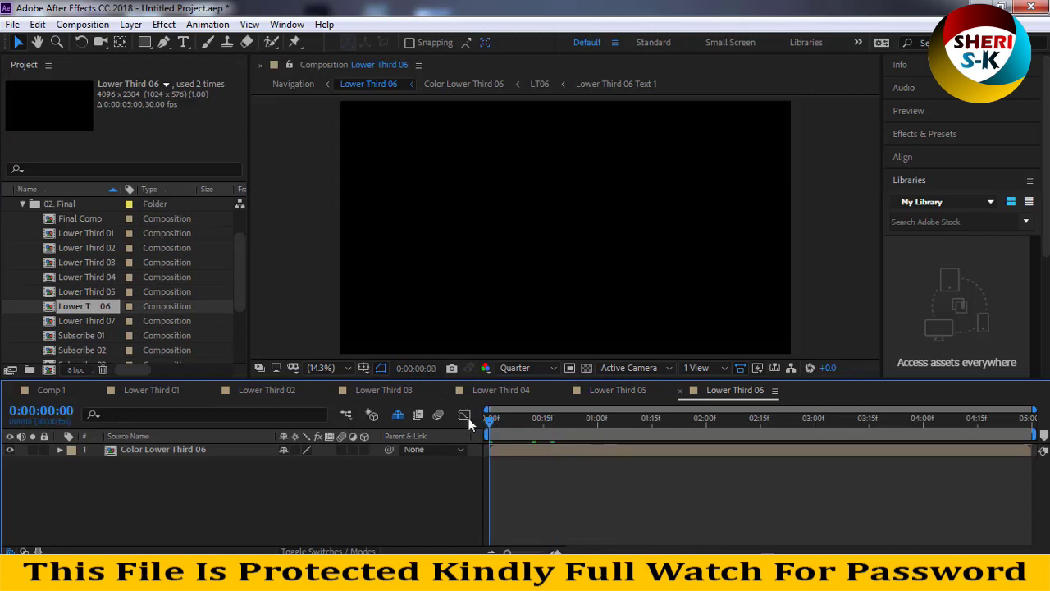
drag(608, 420, 735, 420)
double_click(116, 320)
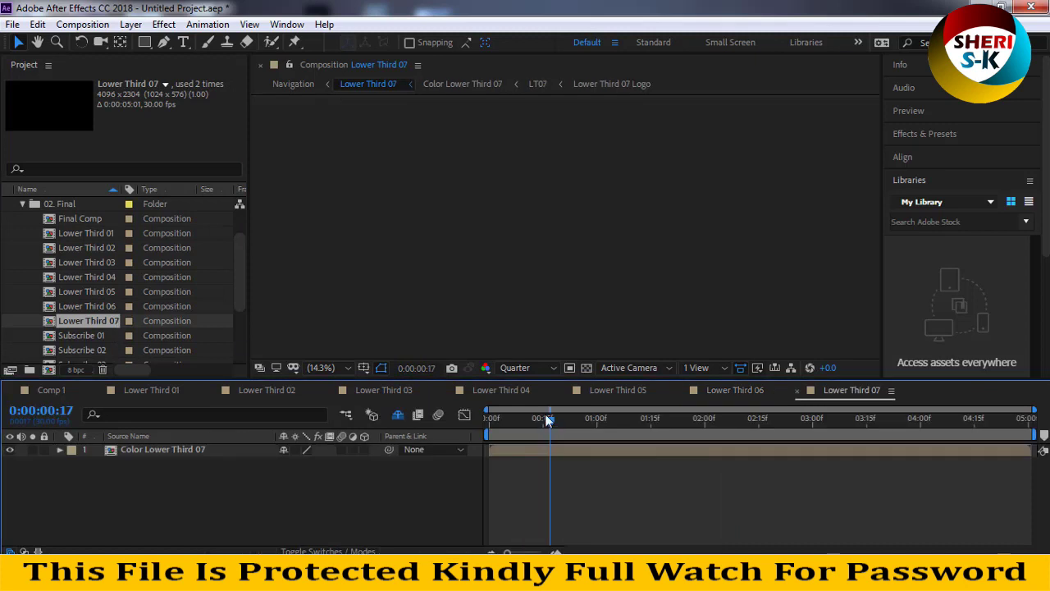
drag(550, 420, 480, 423)
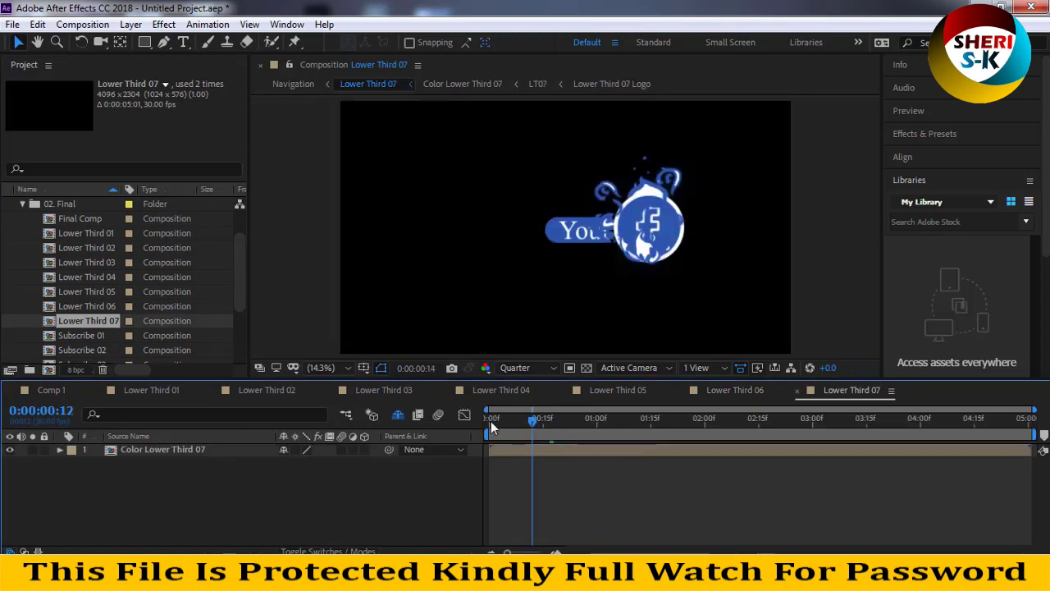
mouse_move(490, 423)
mouse_down()
mouse_move(658, 430)
mouse_move(478, 422)
mouse_up()
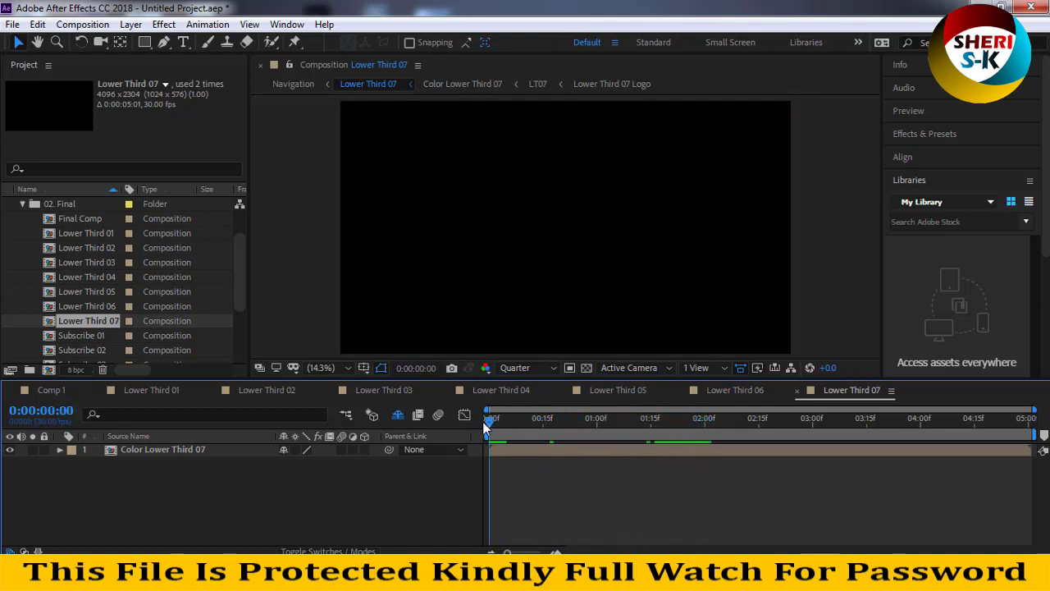
key(space)
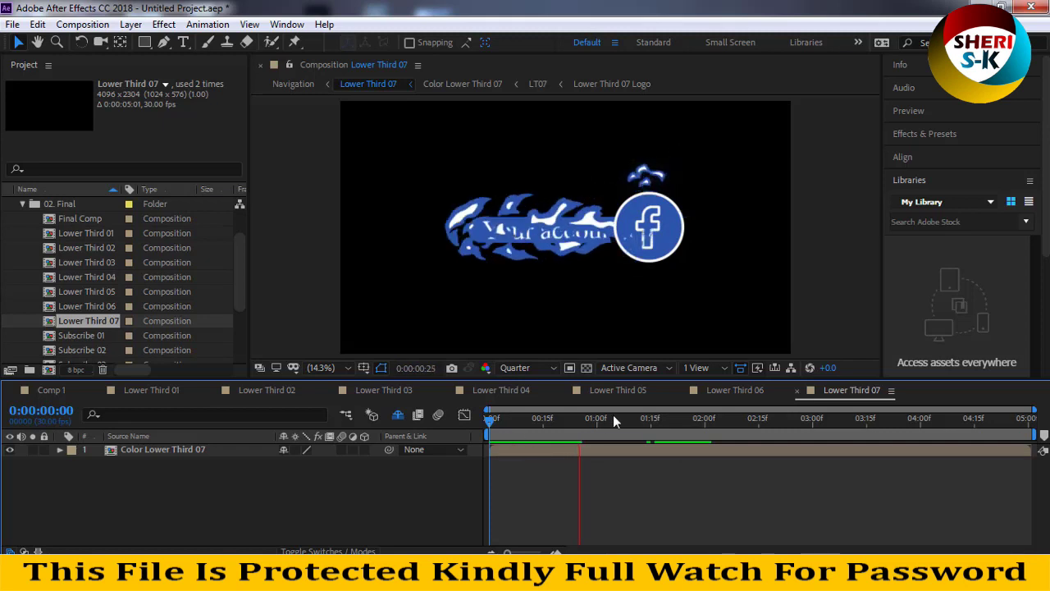
click(588, 425)
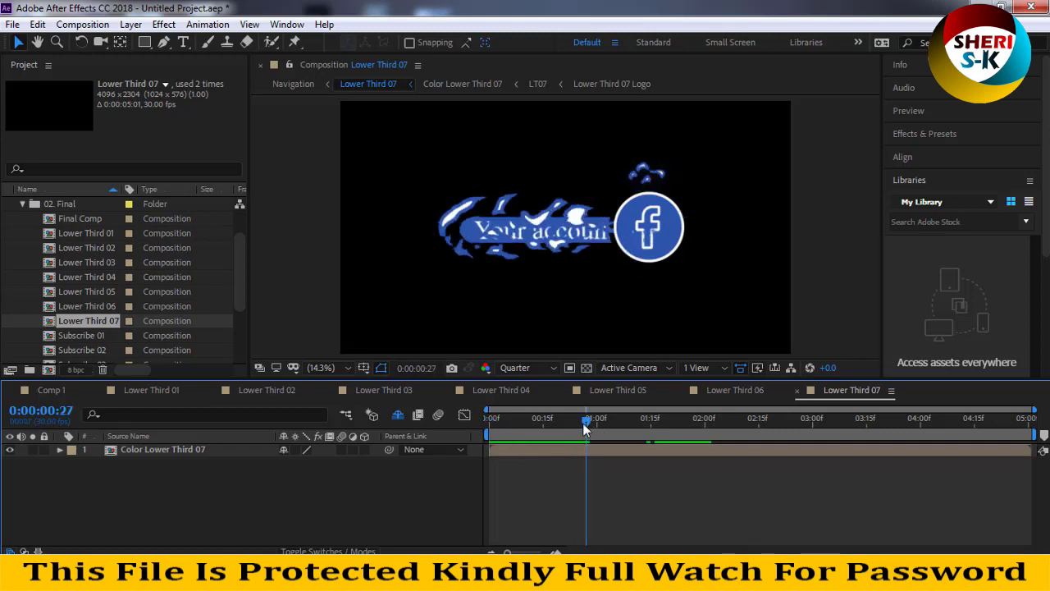
click(504, 419)
drag(504, 419, 553, 415)
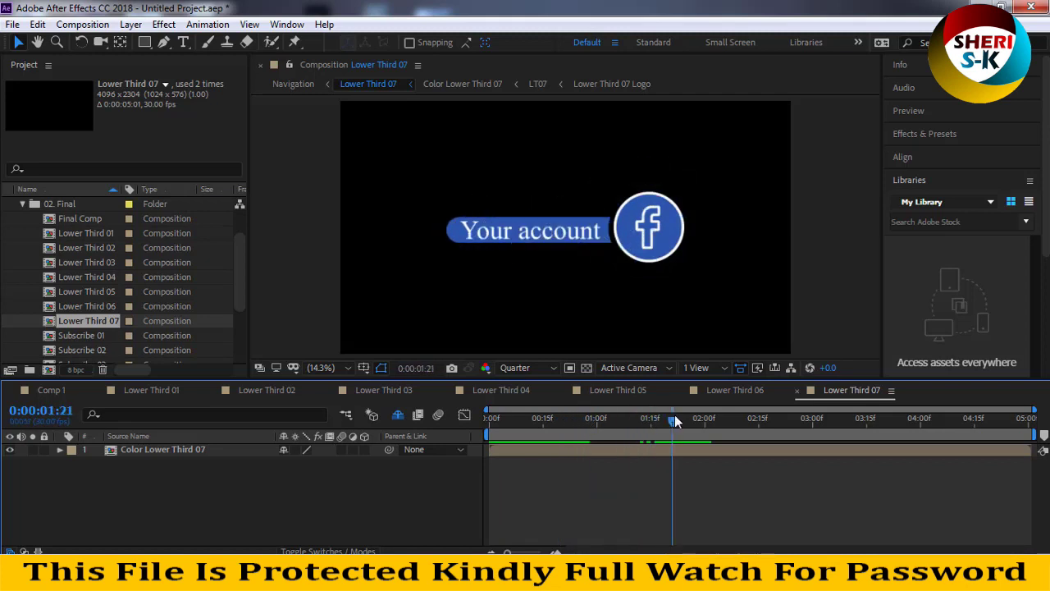
drag(554, 416, 525, 423)
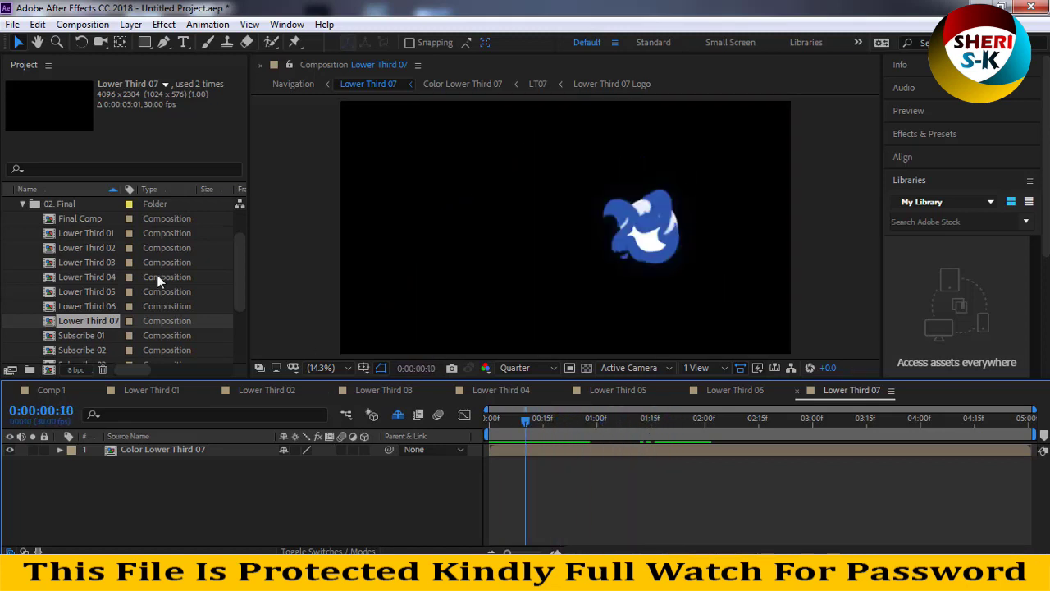
drag(244, 266, 239, 298)
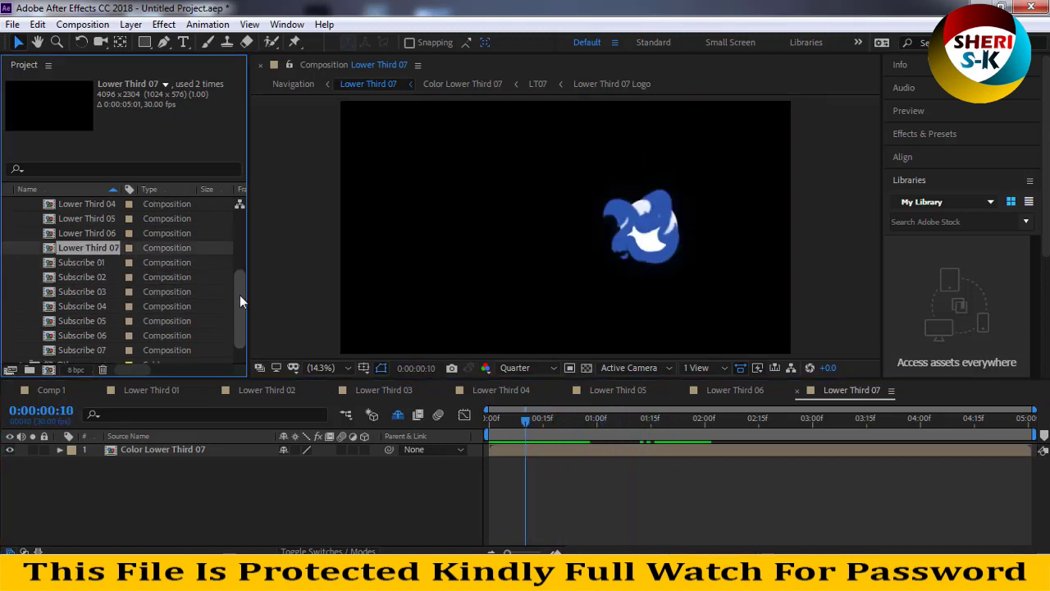
Step: Open Subscribe 01 and preview it up to the flaming SUBSCRIBE button at 0:00:06:15
double_click(91, 262)
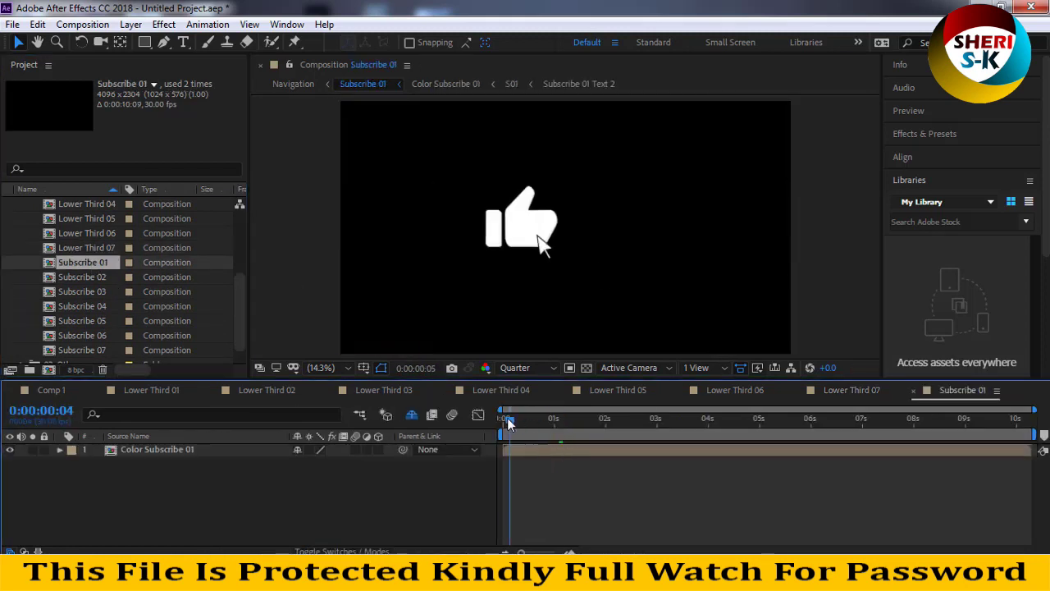
drag(511, 417, 474, 421)
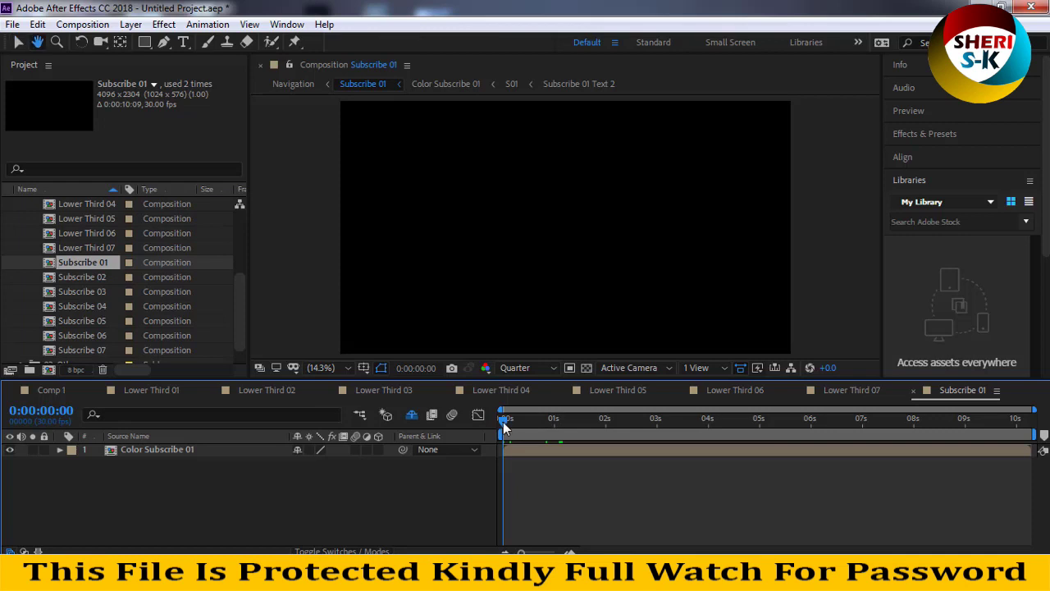
key(space)
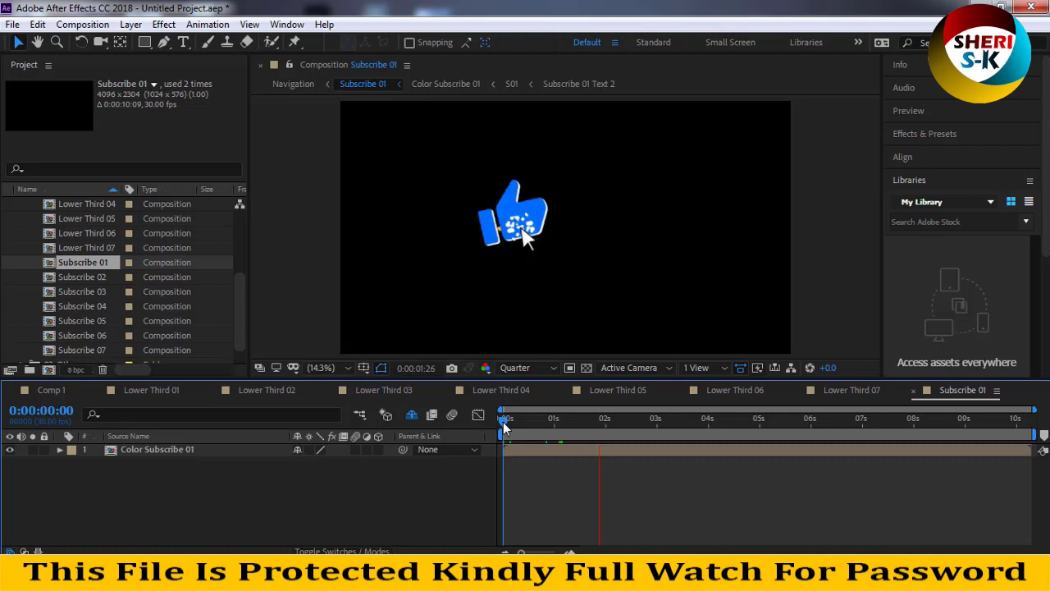
key(space)
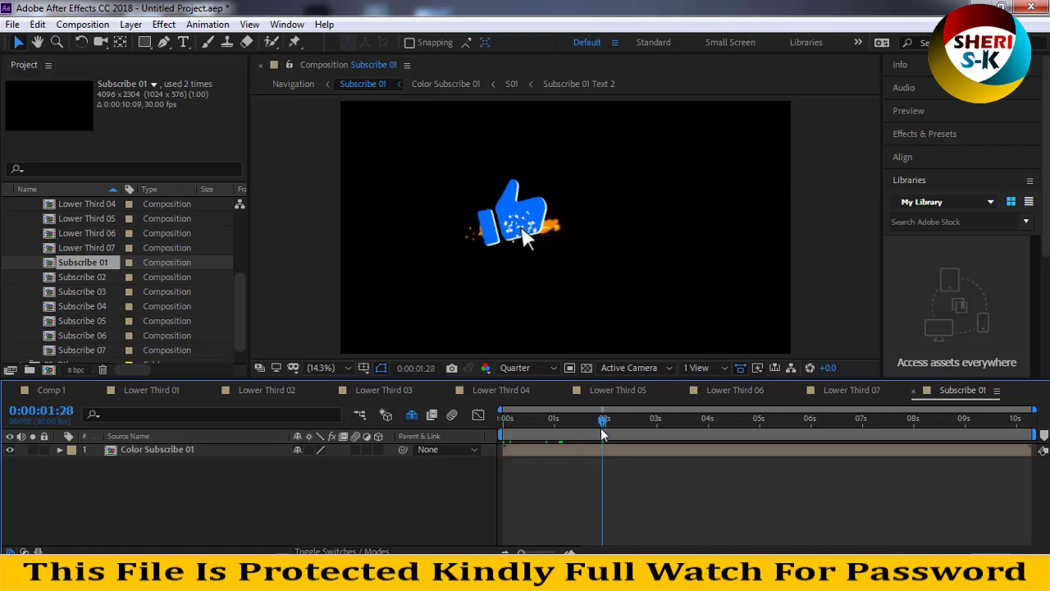
drag(607, 421, 678, 429)
key(space)
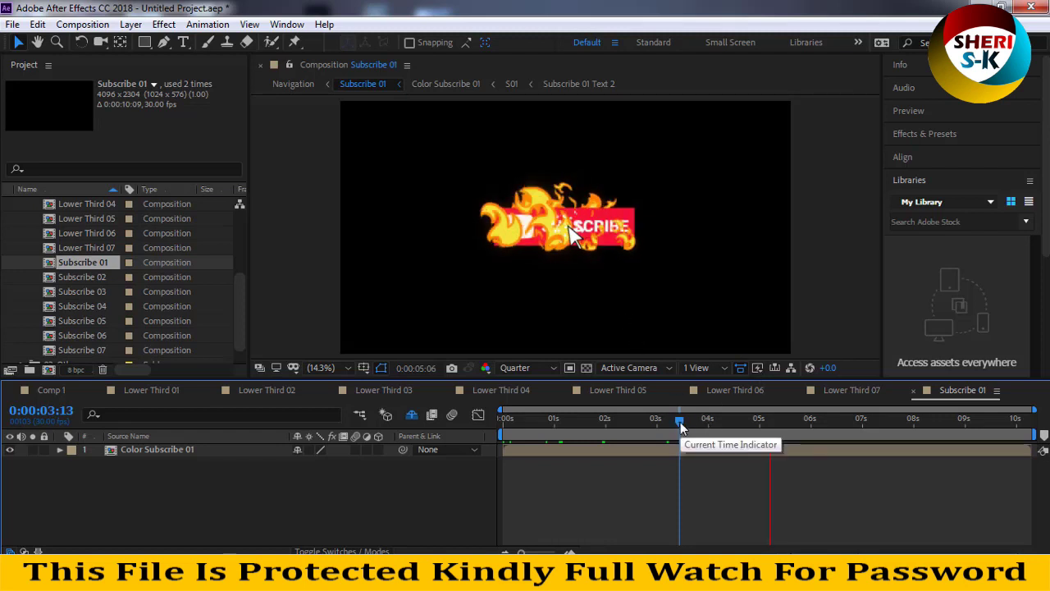
key(space)
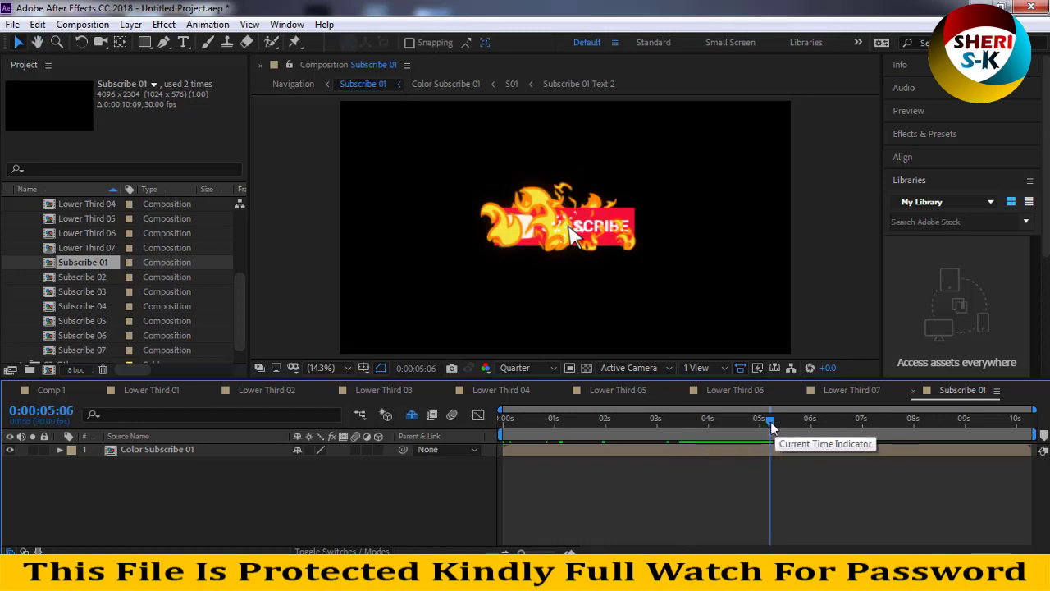
key(space)
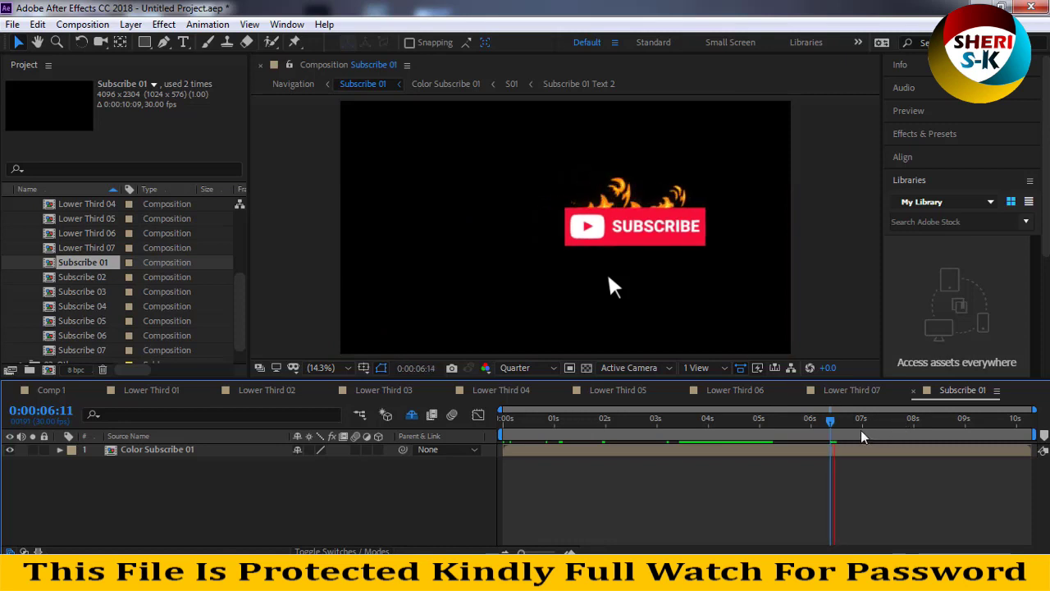
click(835, 435)
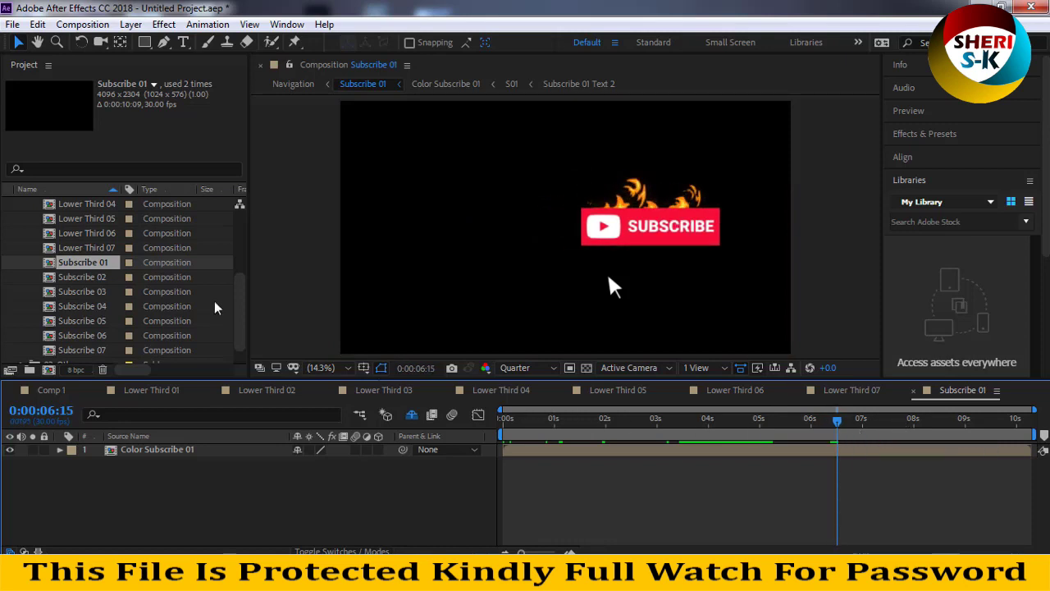
Step: Open Subscribe 02 and preview its YouTube mockup until SUBSCRIBE turns SUBSCRIBED near 4 seconds
double_click(124, 280)
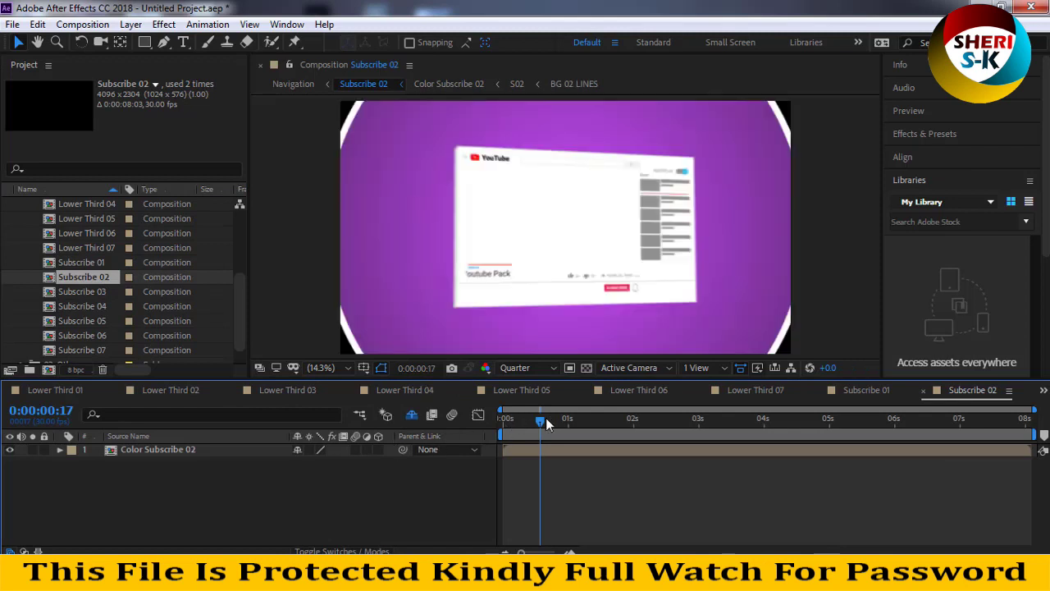
drag(532, 425, 491, 418)
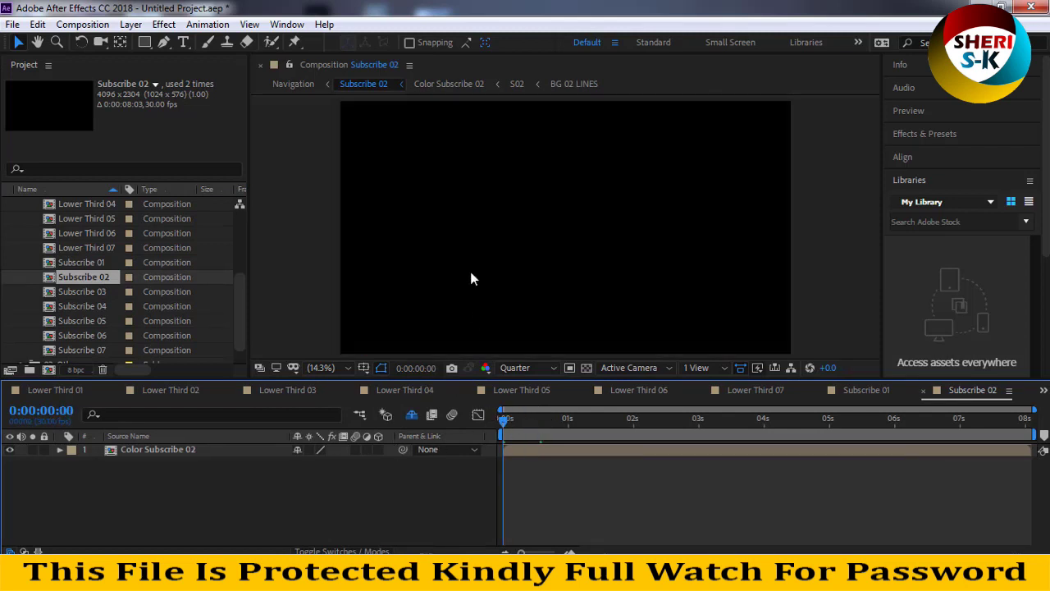
key(space)
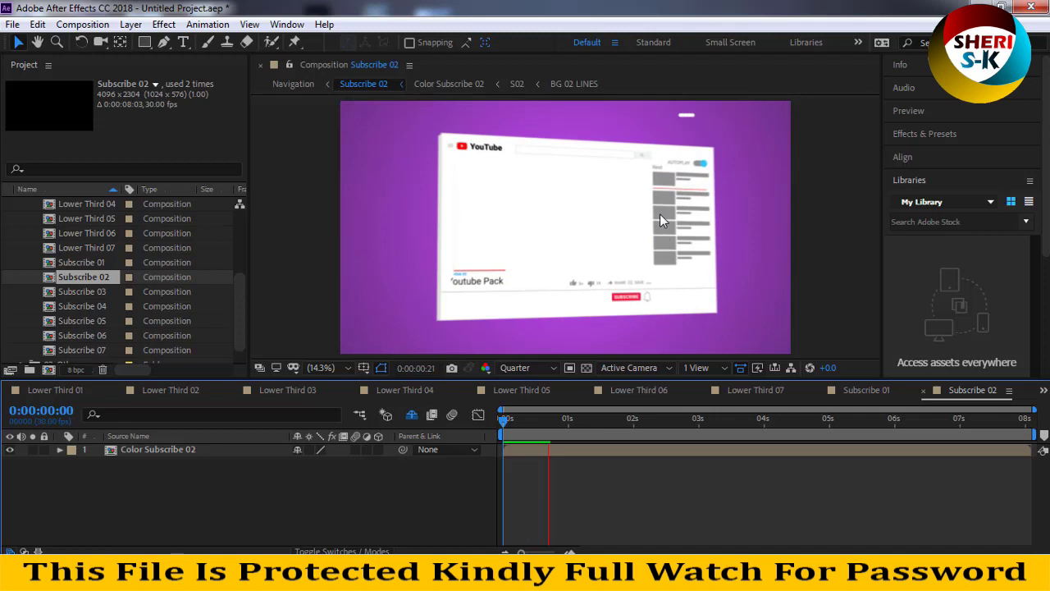
key(space)
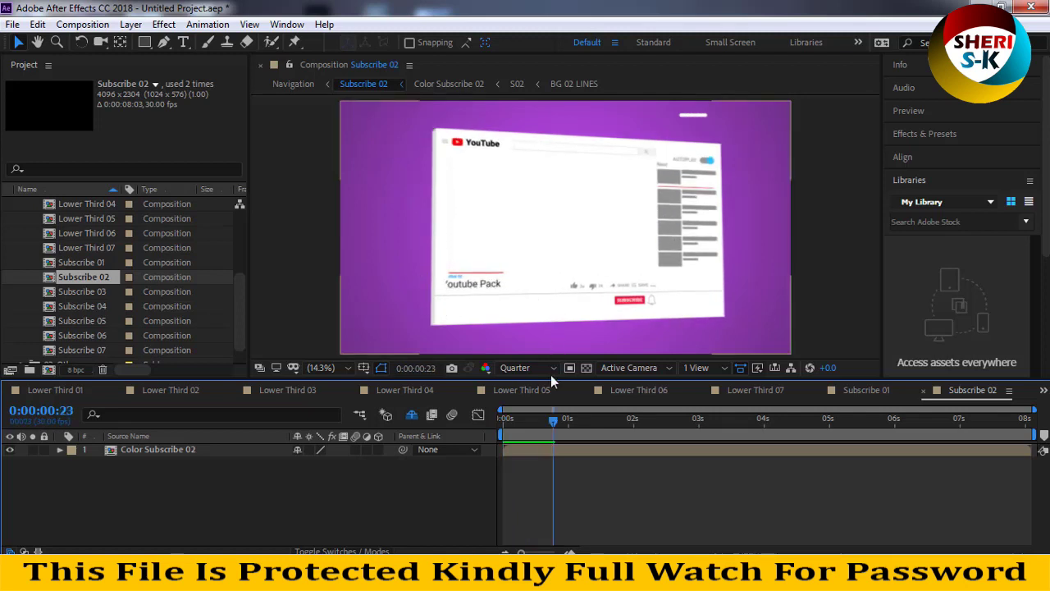
key(space)
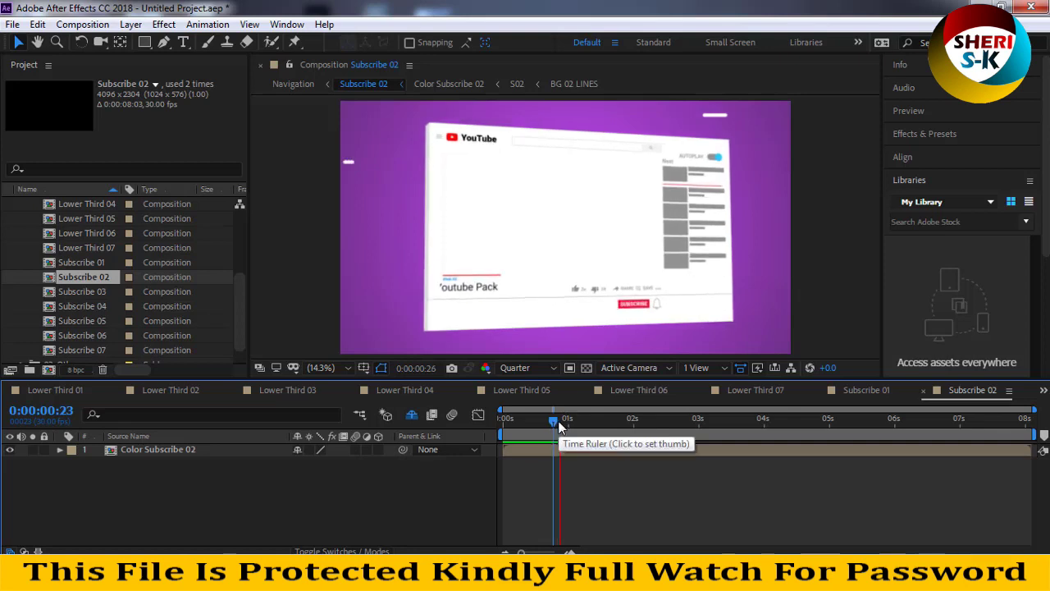
click(567, 423)
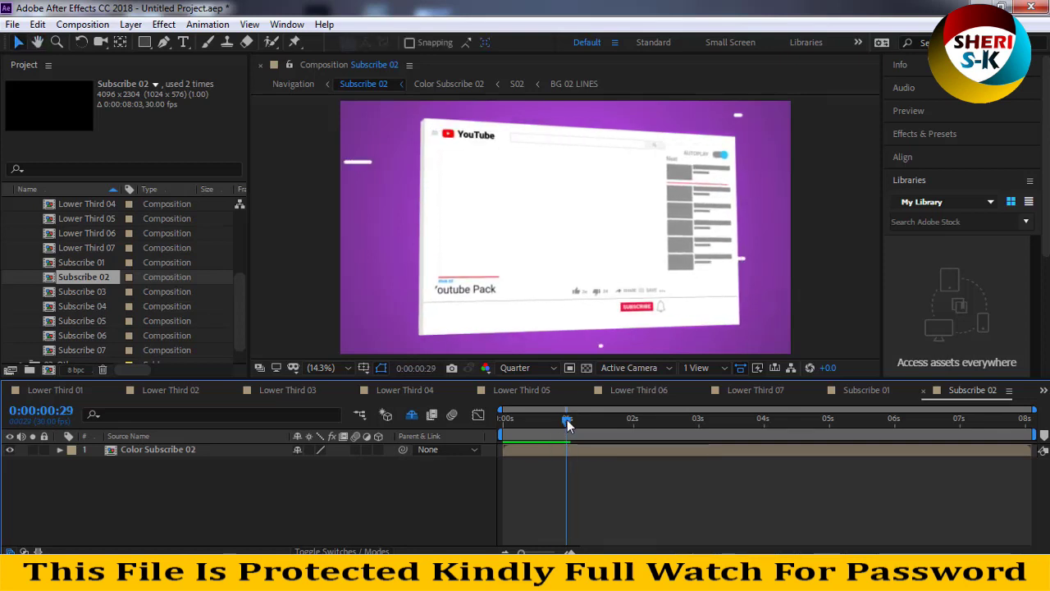
drag(567, 423, 710, 427)
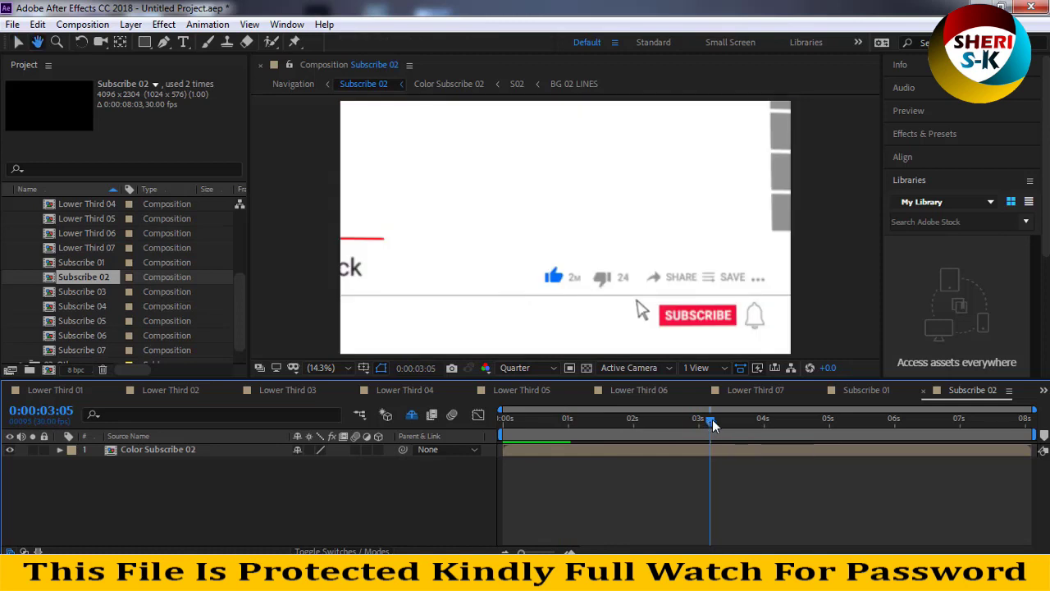
drag(713, 427, 792, 423)
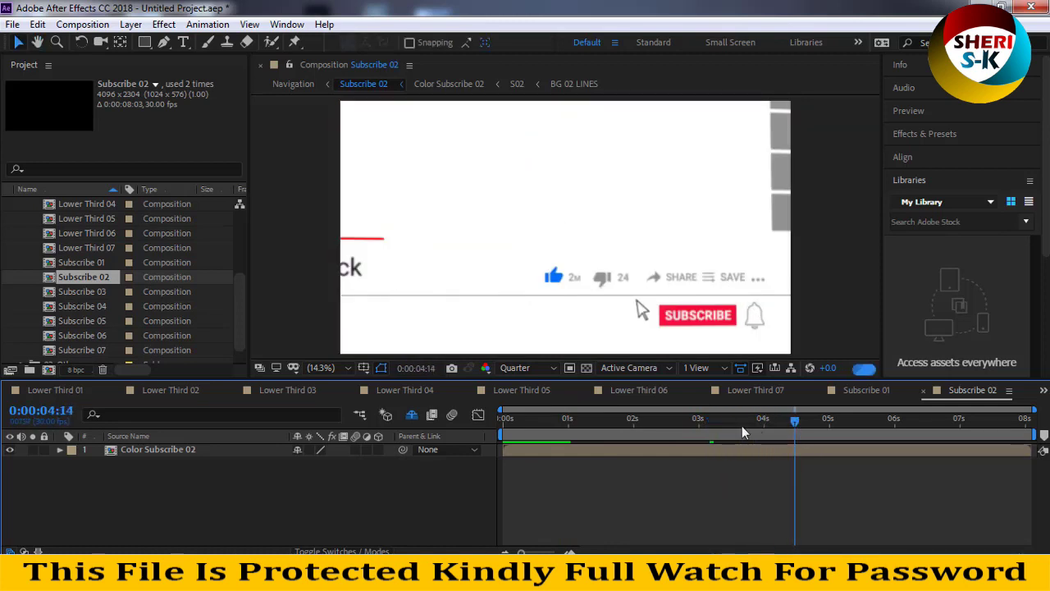
key(space)
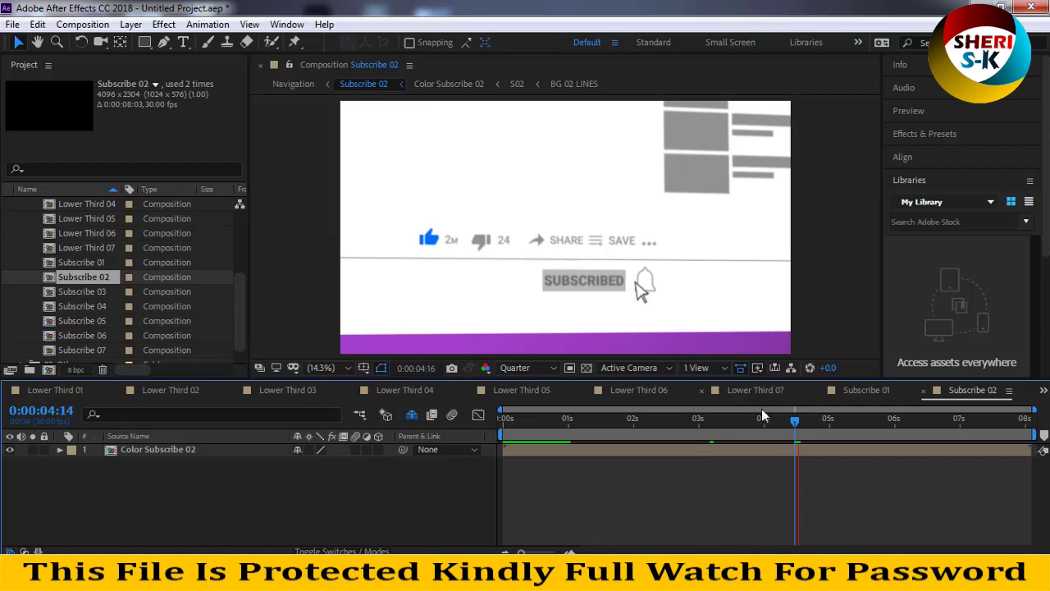
scroll(115, 344, down, 3)
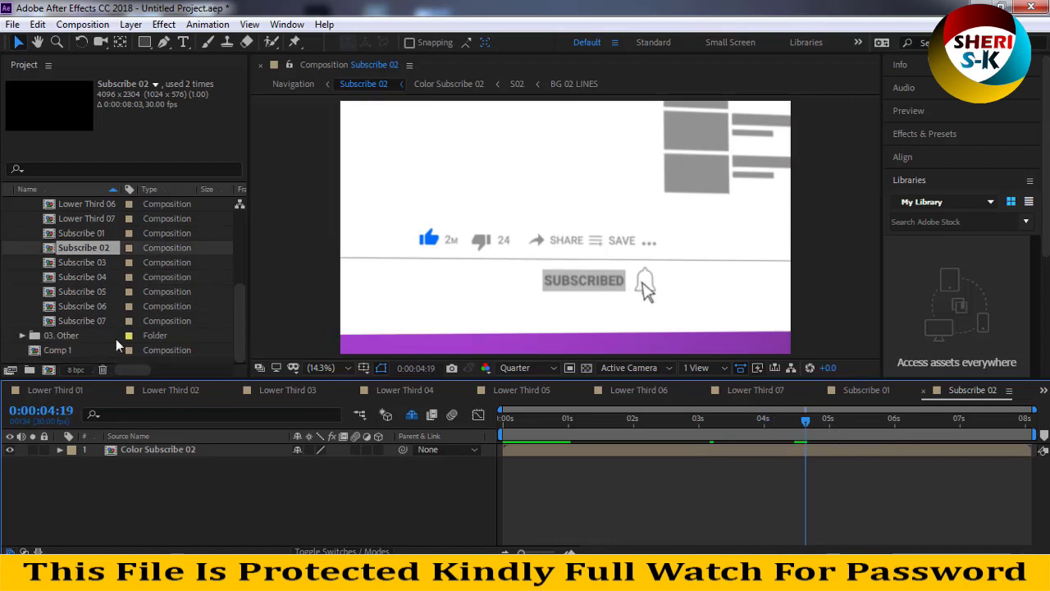
Step: Collapse the 02. Final folder and expand the 01. Edit folder
click(85, 321)
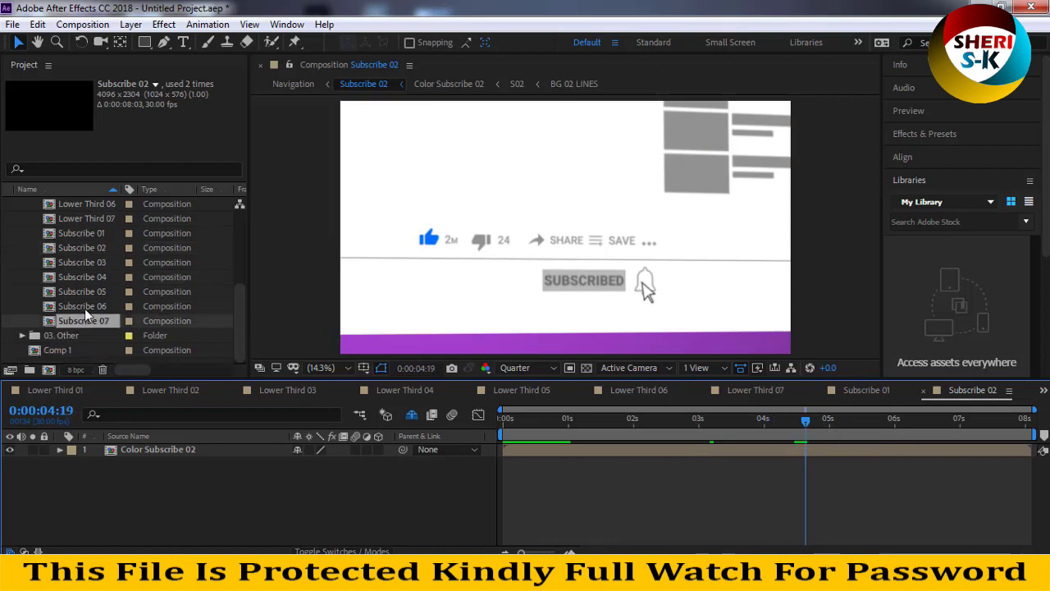
scroll(85, 262, up, 3)
click(79, 311)
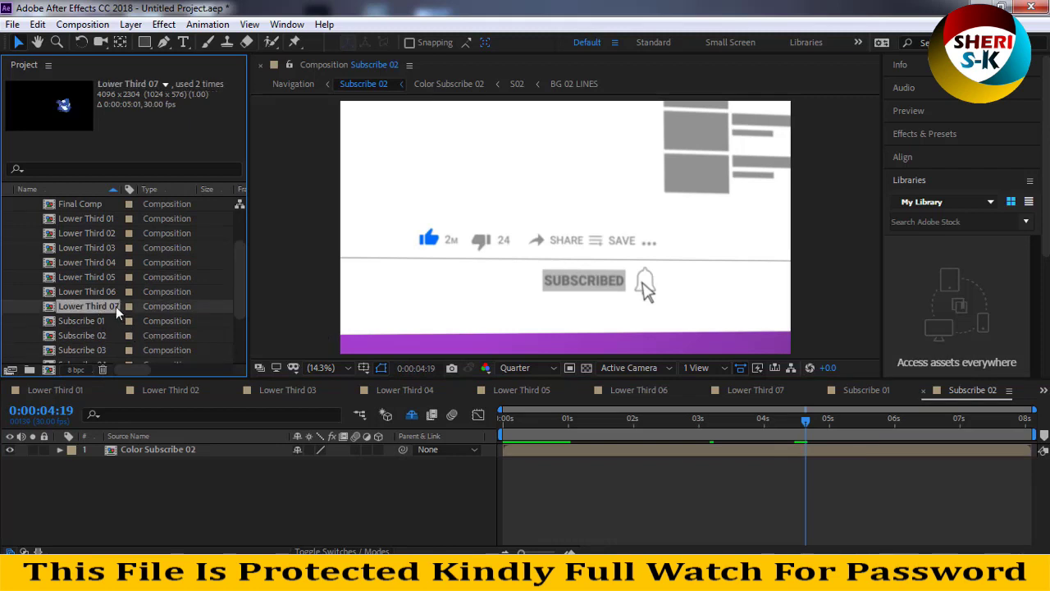
scroll(117, 302, up, 3)
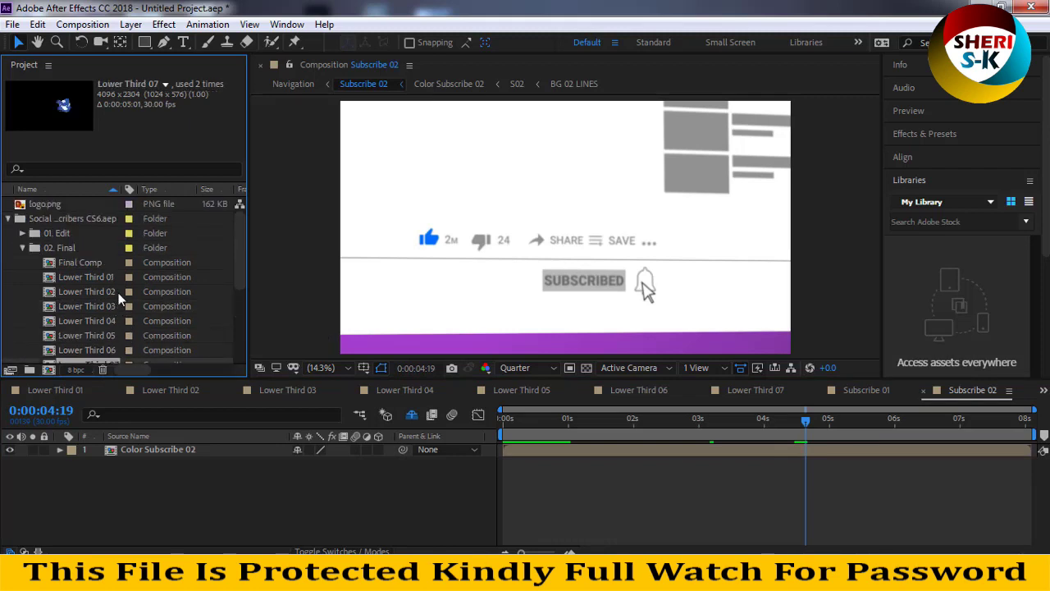
click(22, 248)
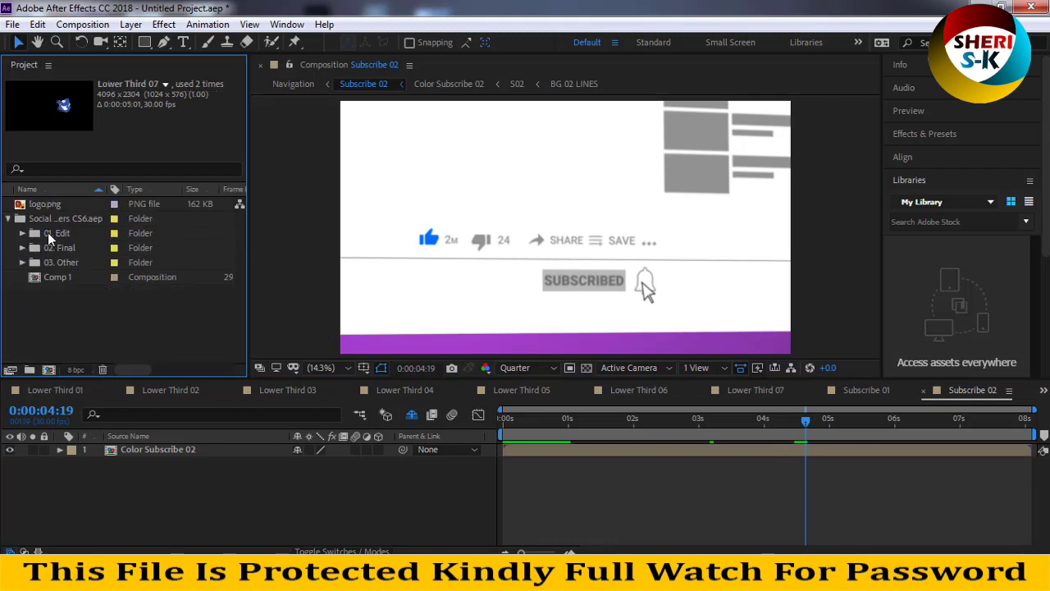
click(48, 232)
click(24, 232)
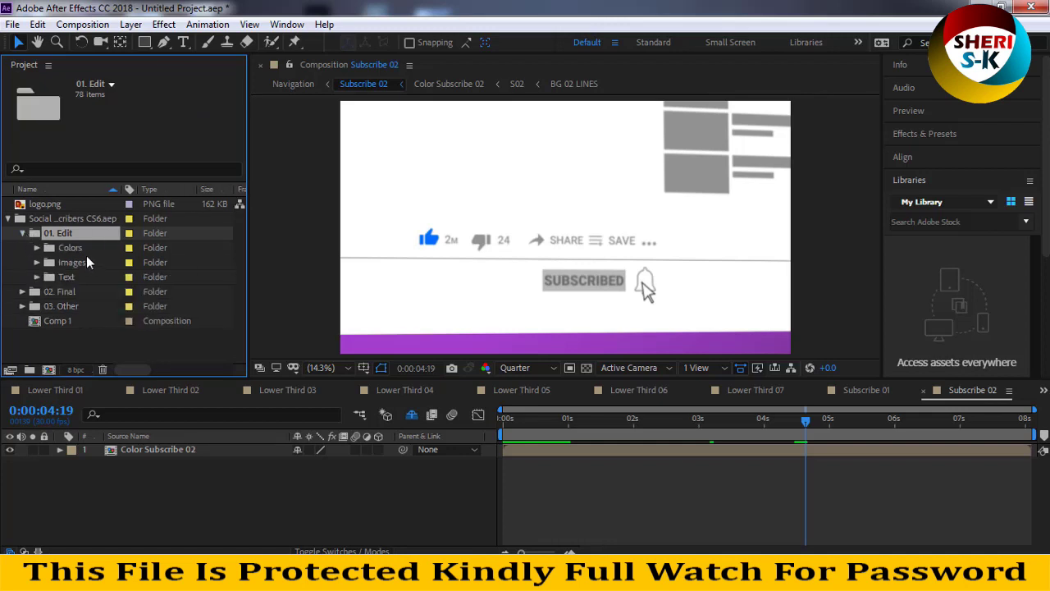
Step: Expand Text › Lower Thirds and select the first lower third text composition
click(66, 248)
click(72, 275)
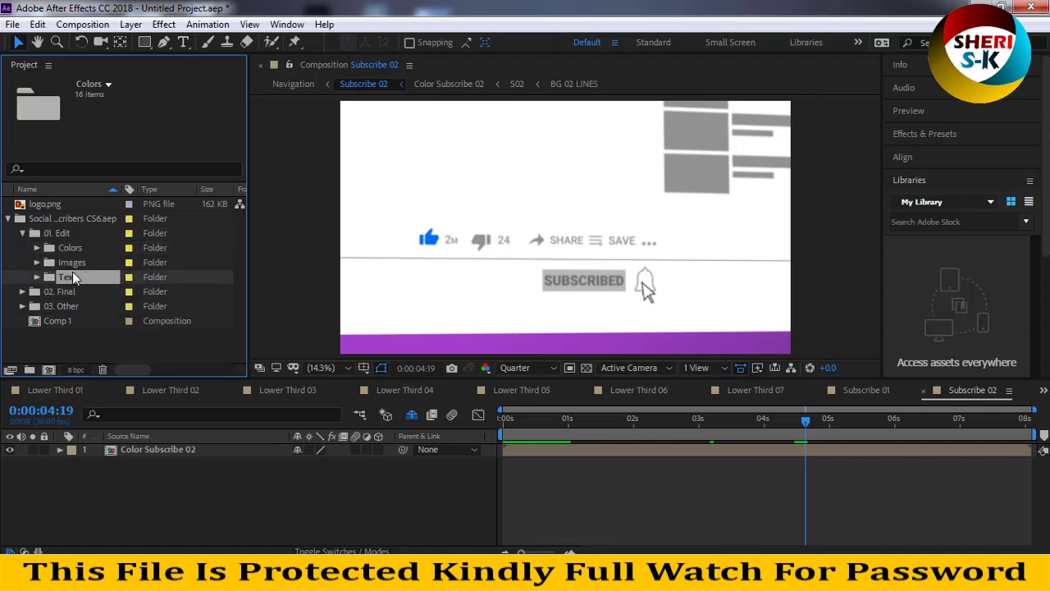
click(73, 249)
click(82, 262)
click(78, 278)
click(36, 277)
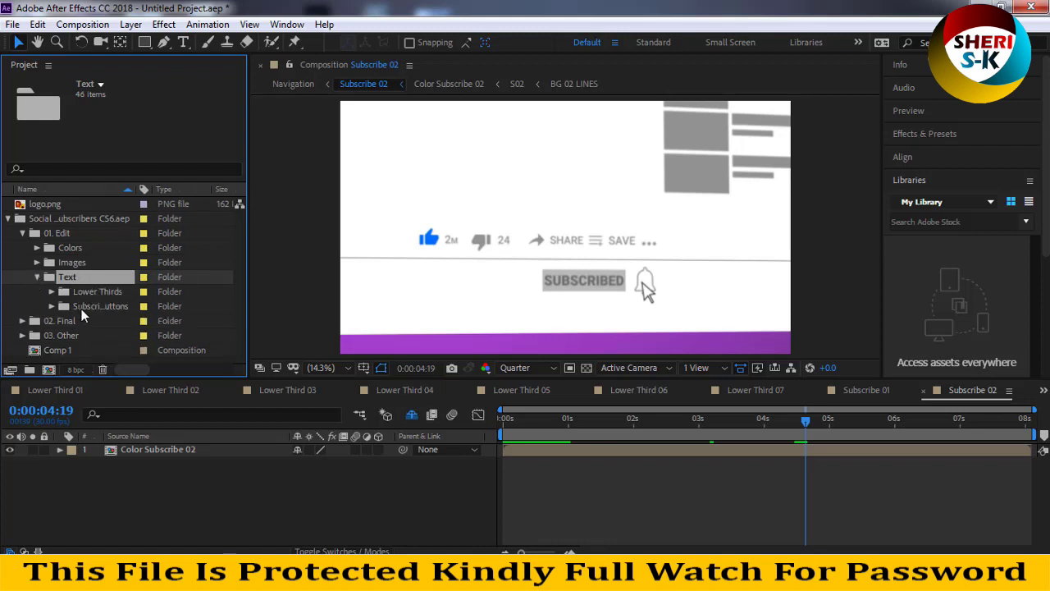
click(64, 305)
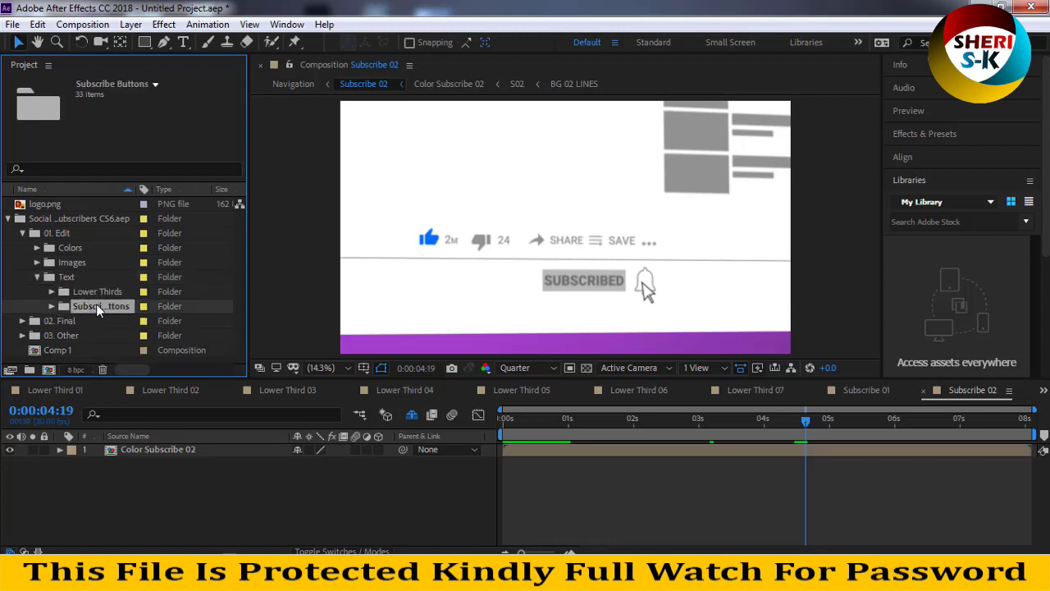
click(82, 294)
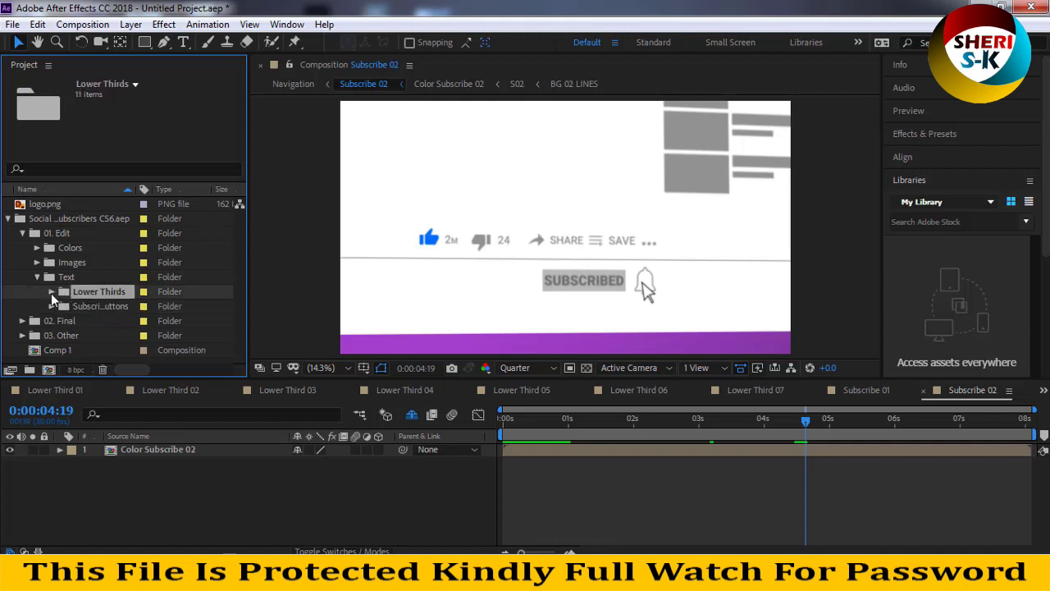
click(51, 292)
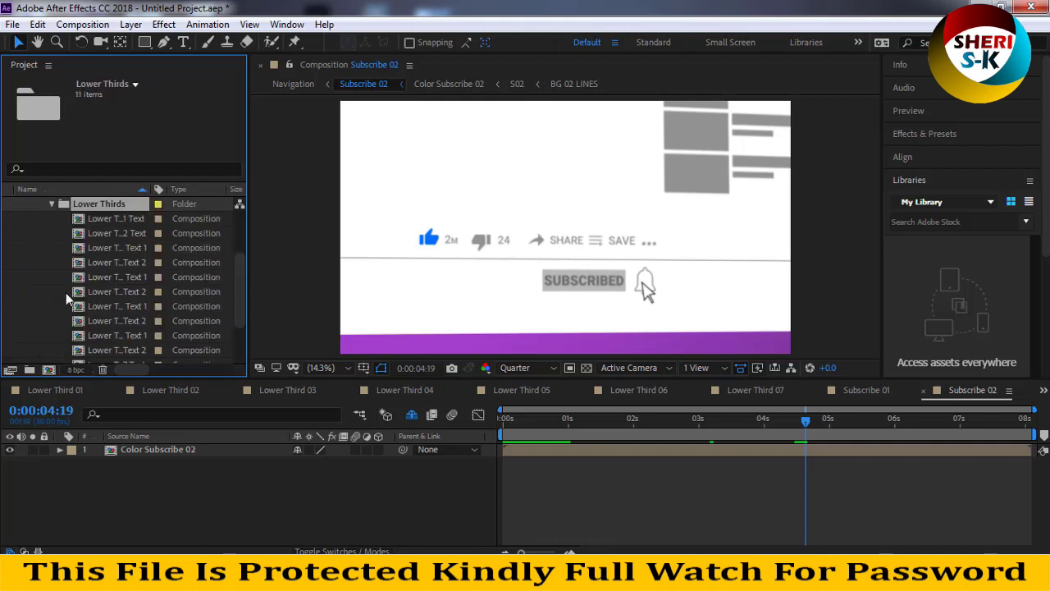
click(113, 220)
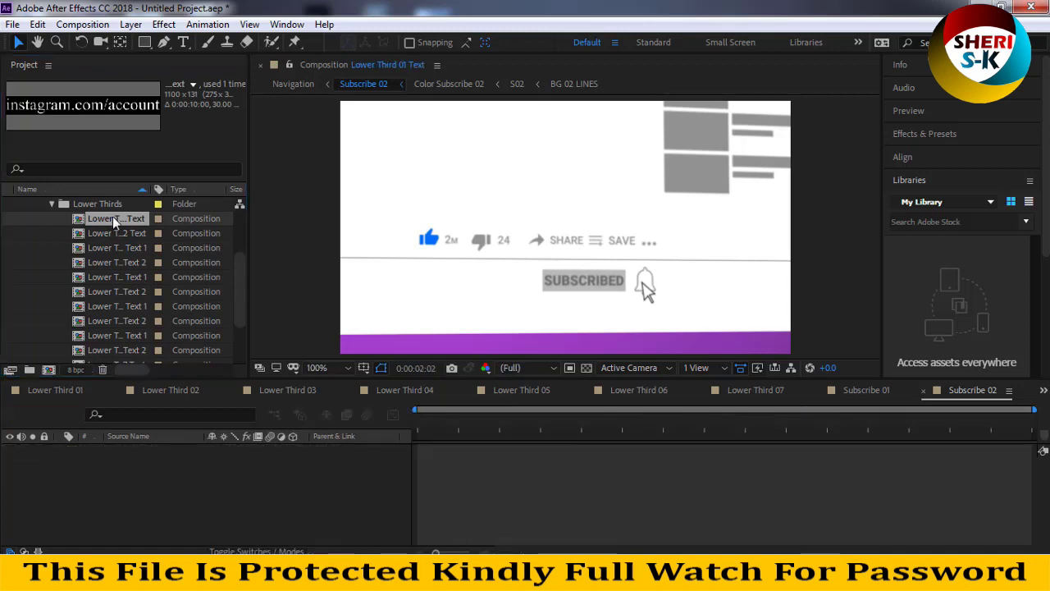
double_click(113, 218)
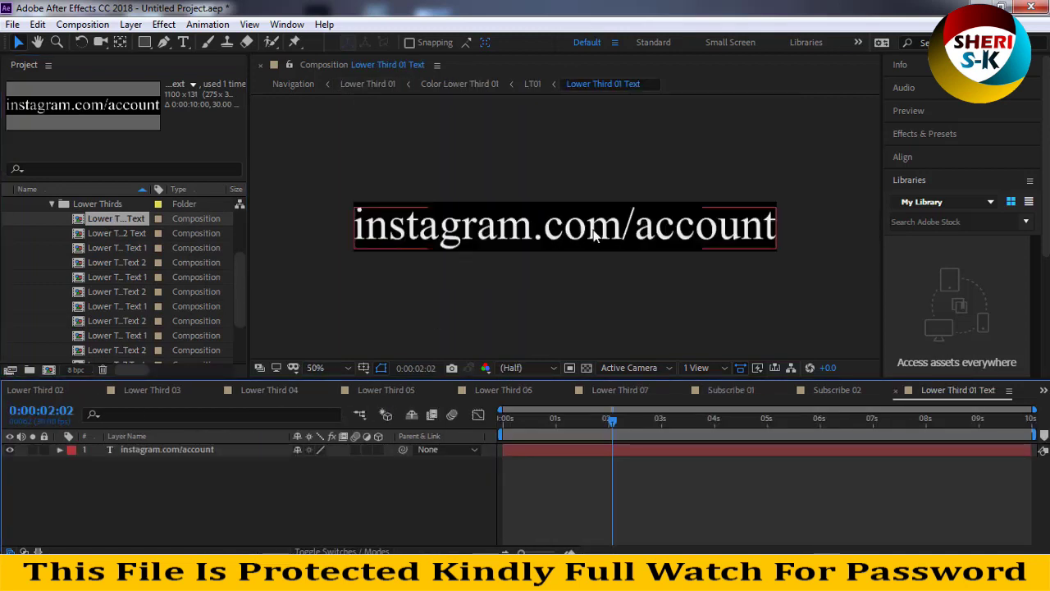
double_click(548, 229)
click(546, 230)
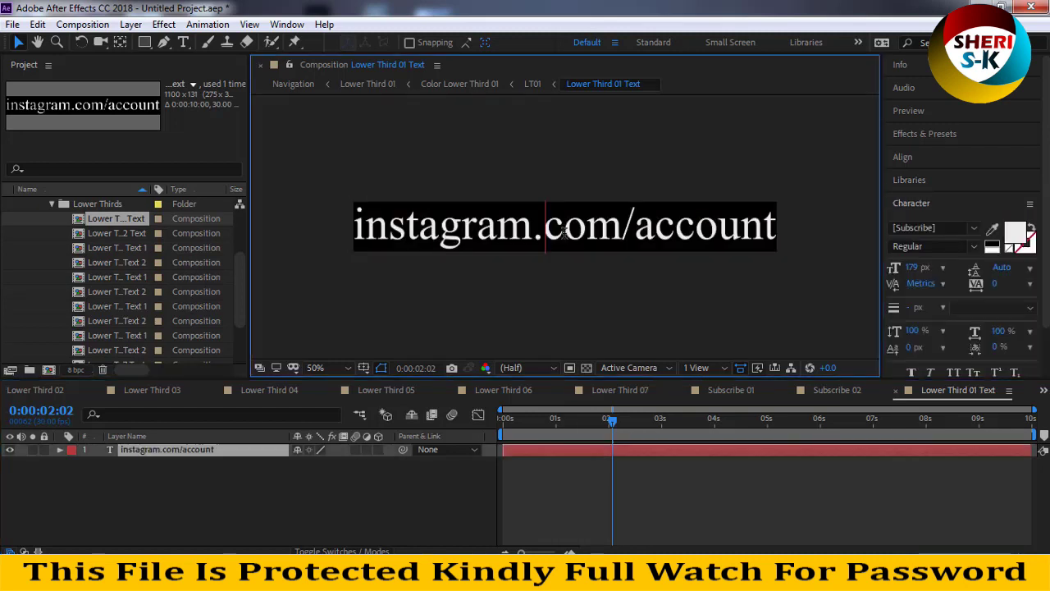
double_click(565, 233)
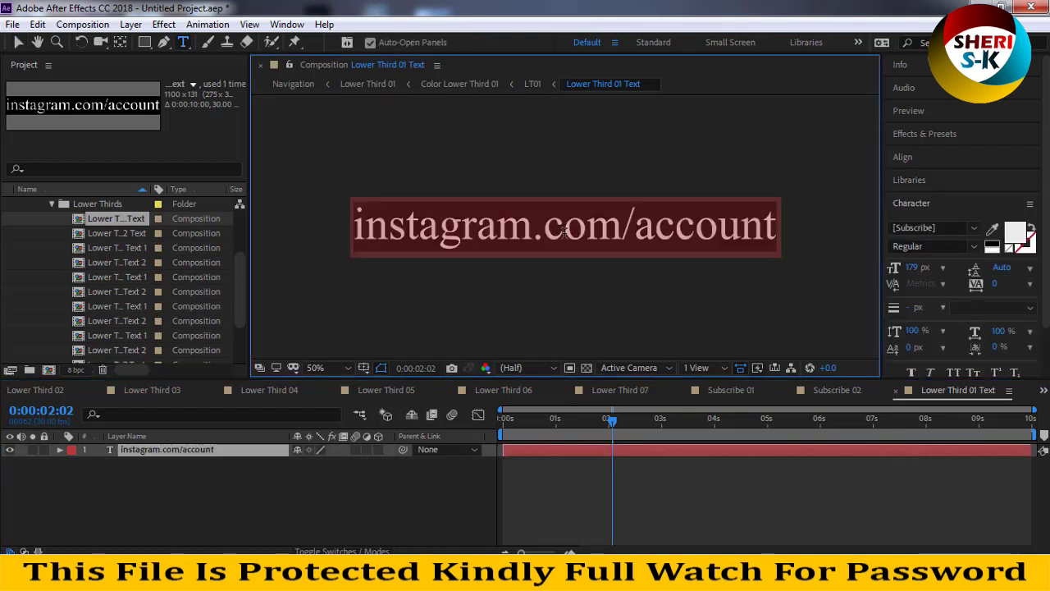
text(Sh)
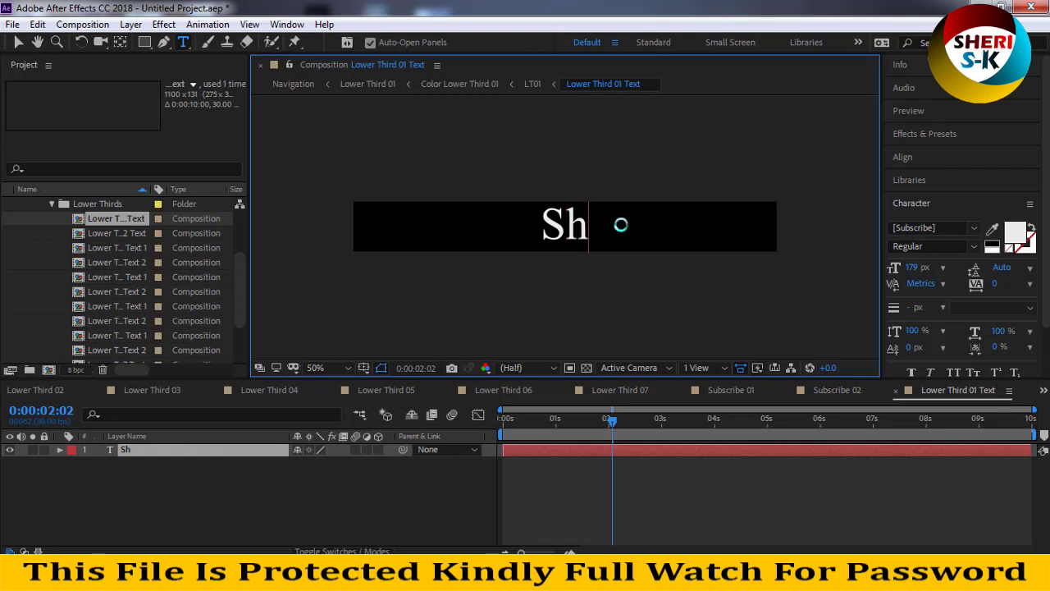
text(eri Sk)
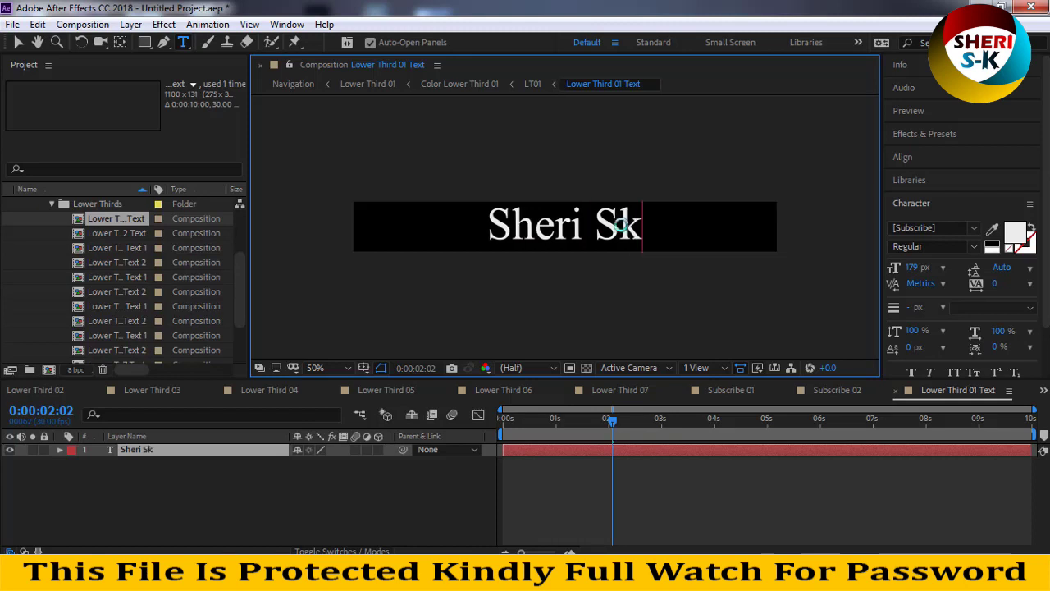
Step: Set the Sheri Sk font size to 151 px and finish the text edit
click(916, 274)
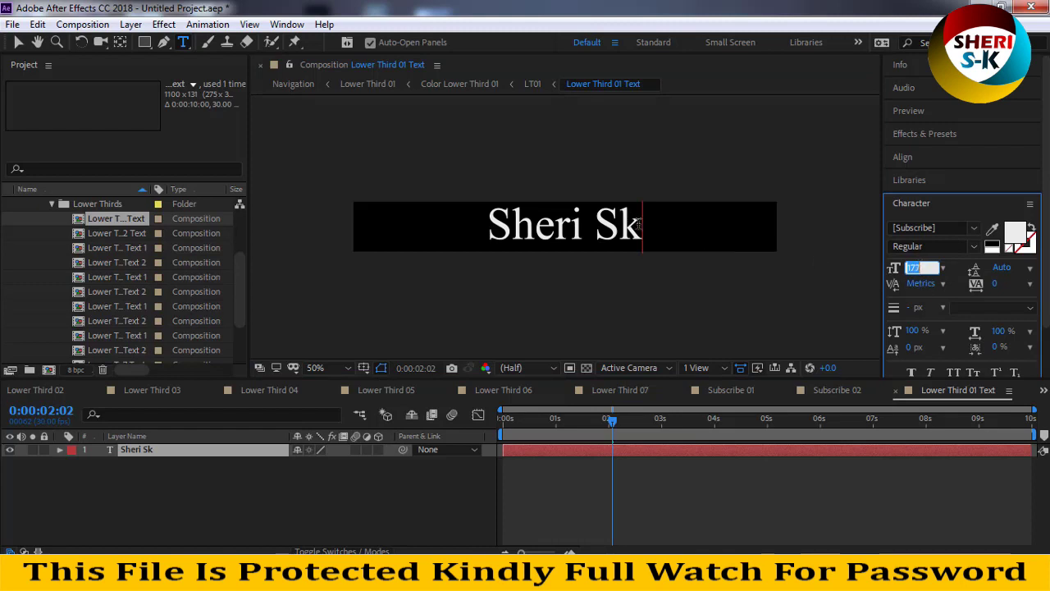
text(179)
key(Return)
key(shift+Left)
key(shift+Left)
key(shift+Left)
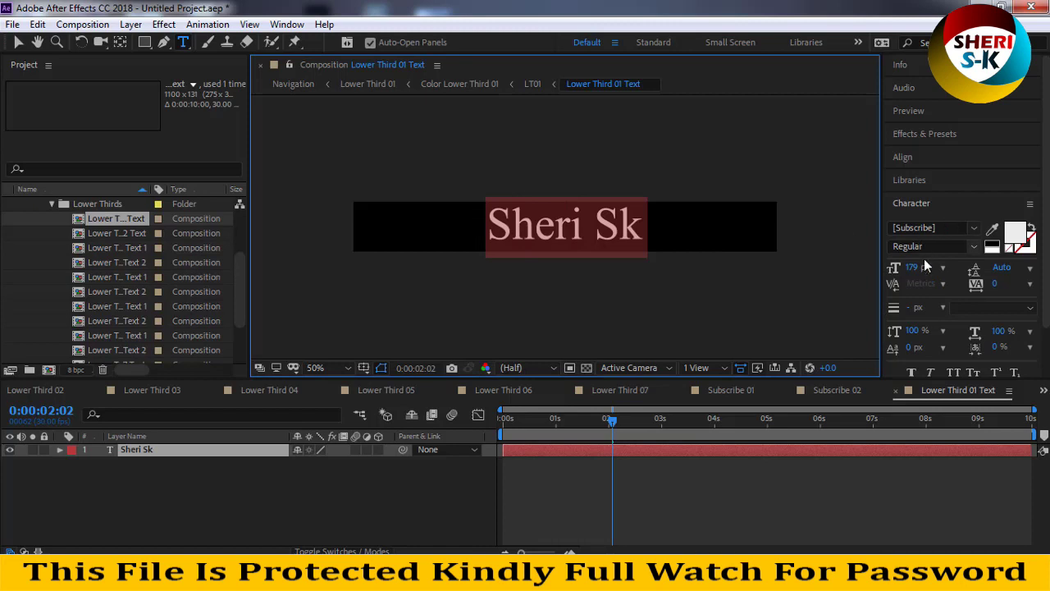
click(915, 267)
key(Down)
key(Down)
key(Down)
key(Down)
key(Down)
key(Down)
key(Down)
key(Down)
key(Down)
key(Down)
key(Down)
key(Down)
key(Down)
key(Down)
key(Down)
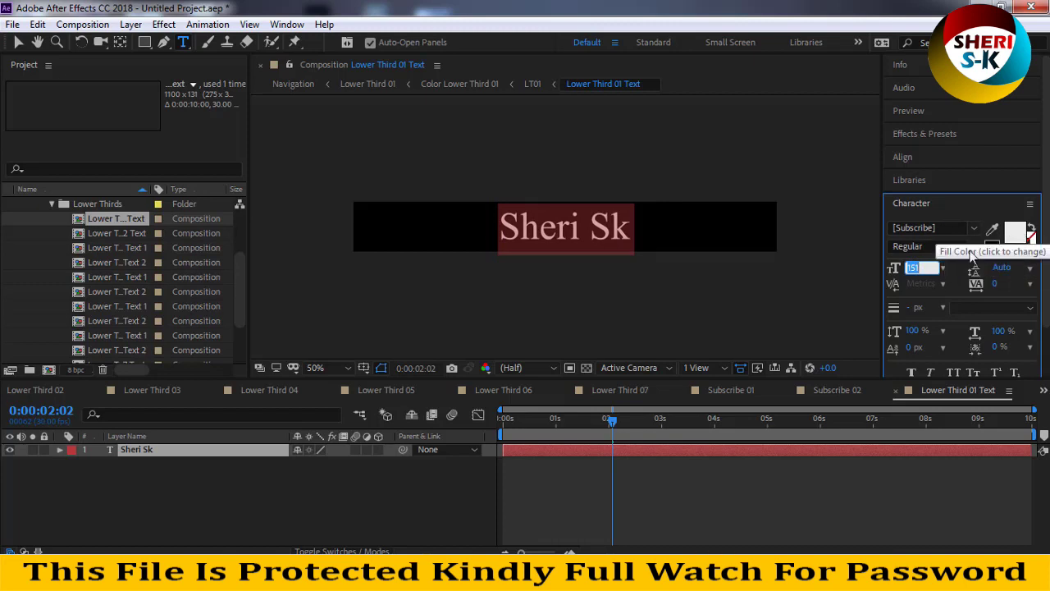
click(156, 474)
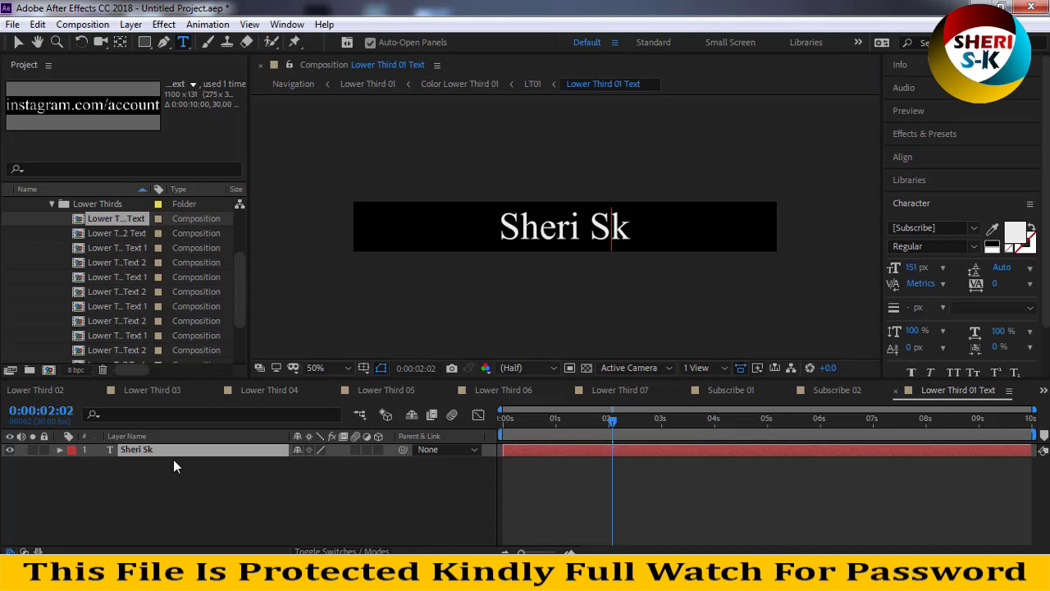
click(54, 204)
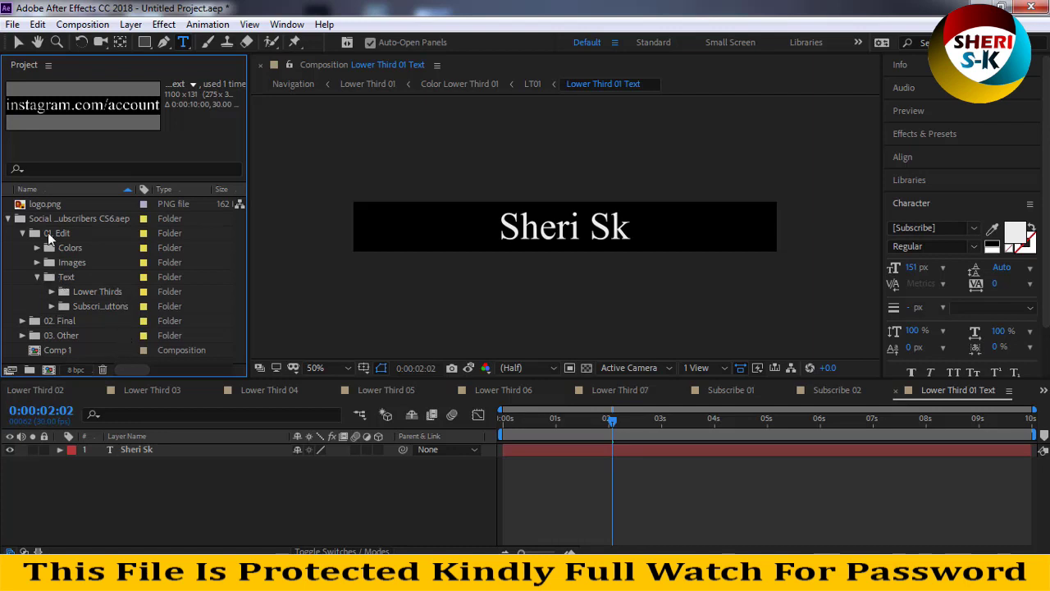
Step: Open Lower Third 01 from the 02. Final folder and preview it from the first frame
double_click(57, 321)
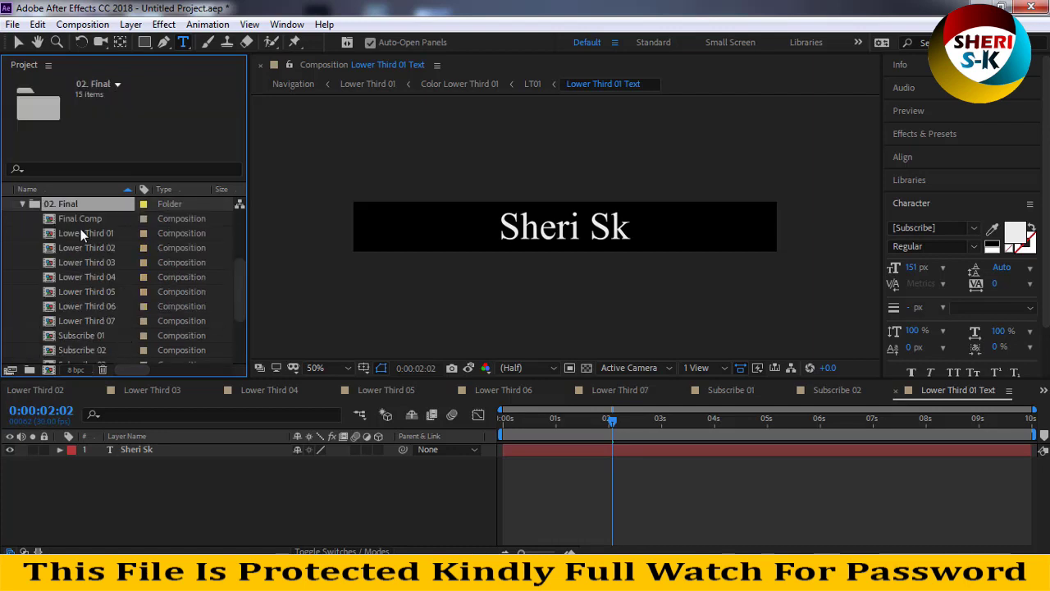
double_click(81, 233)
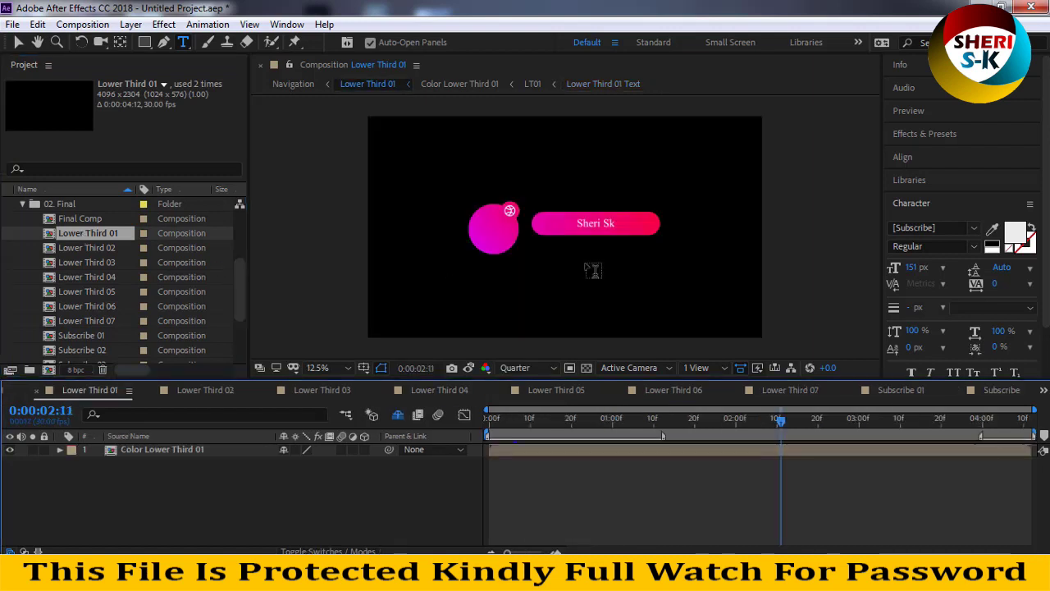
scroll(657, 214, up, 1)
scroll(668, 213, up, 1)
scroll(671, 217, down, 1)
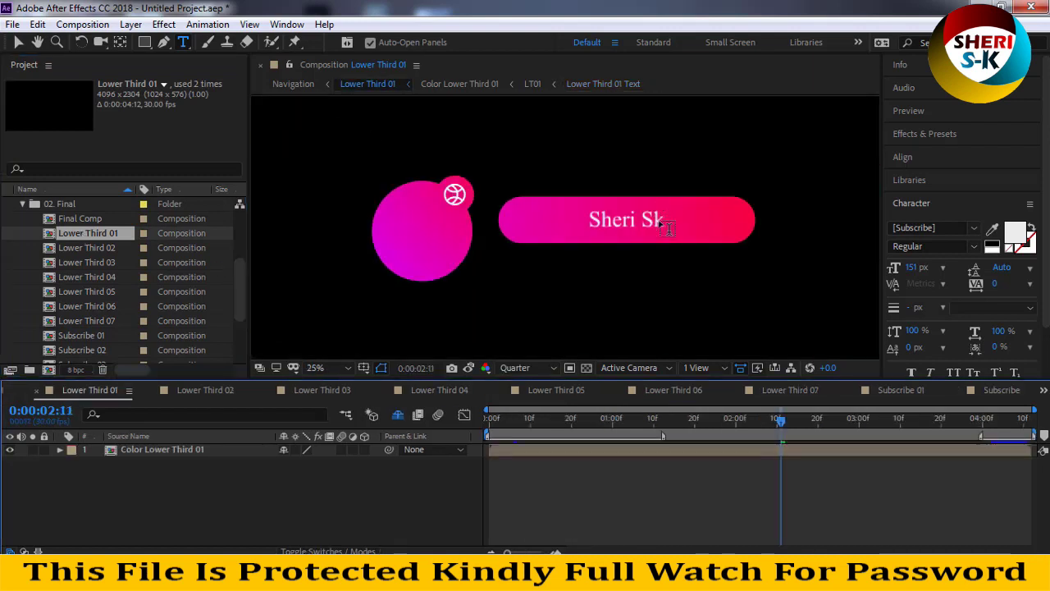
drag(781, 420, 484, 420)
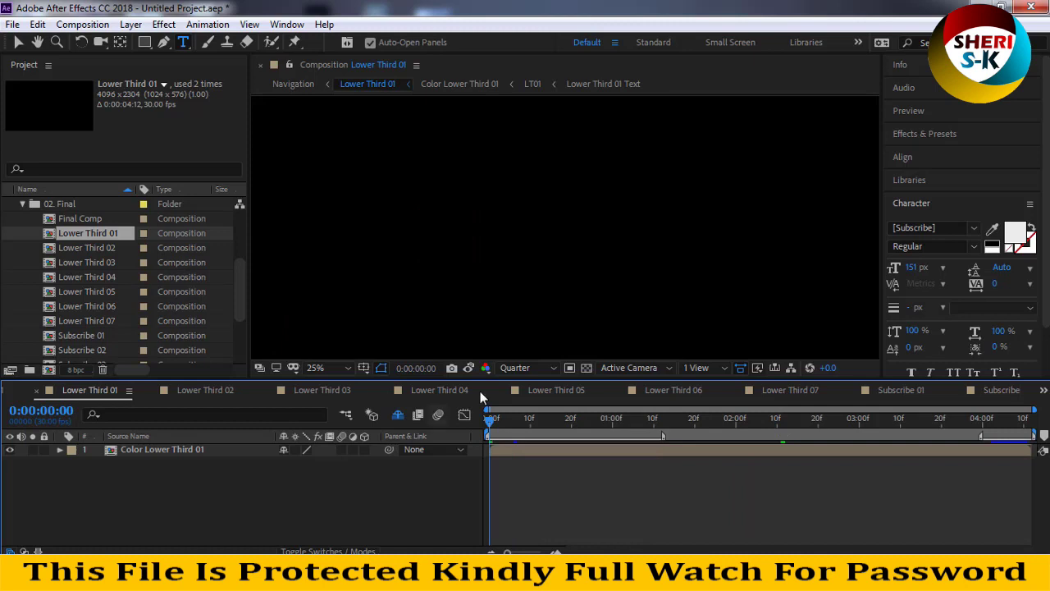
key(space)
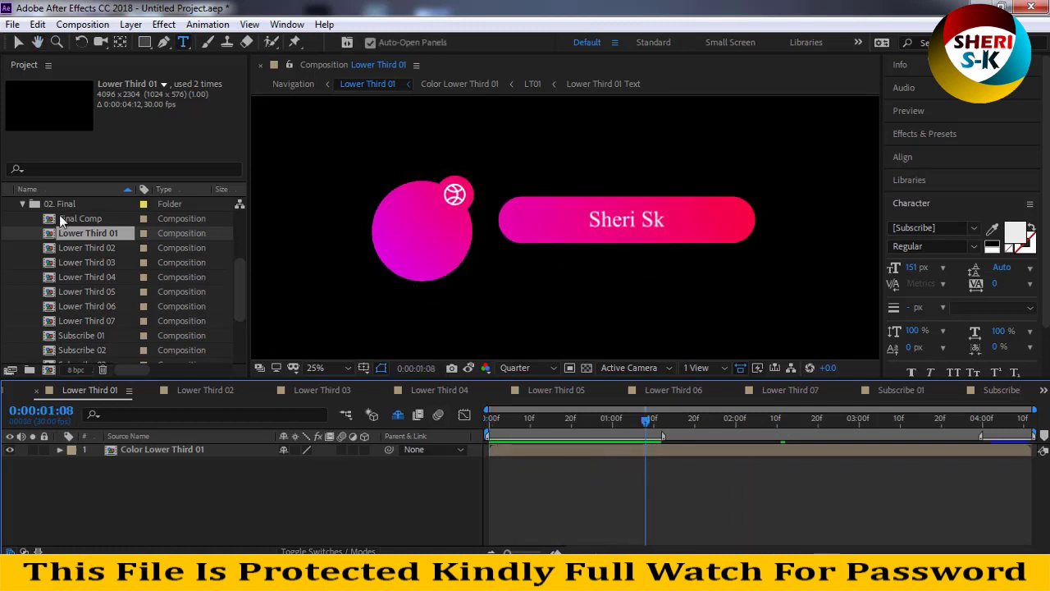
Step: Collapse the 02. Final and 01. Edit folders in the Project panel
click(19, 205)
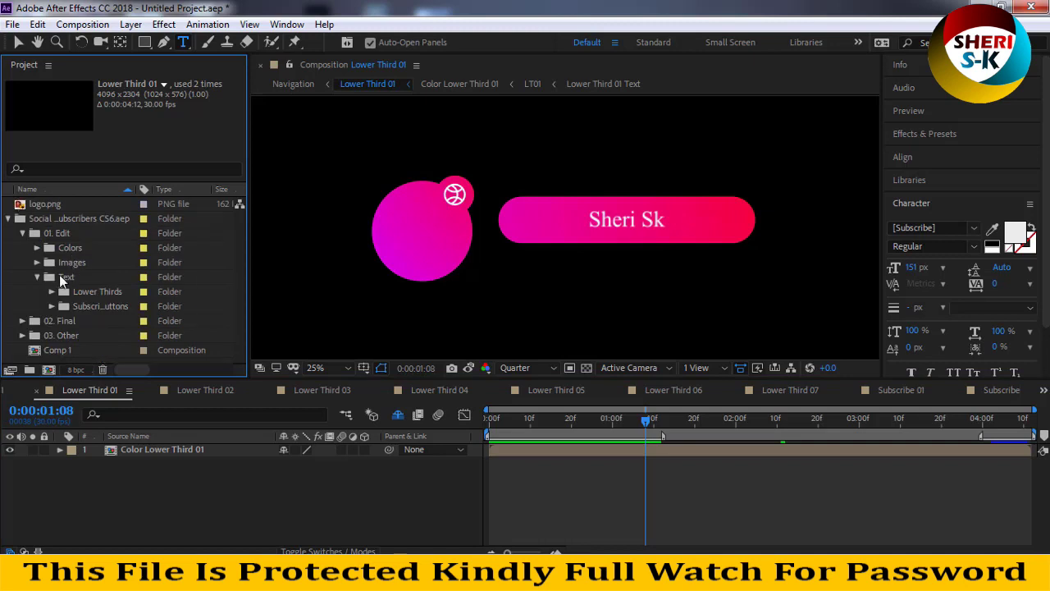
click(22, 234)
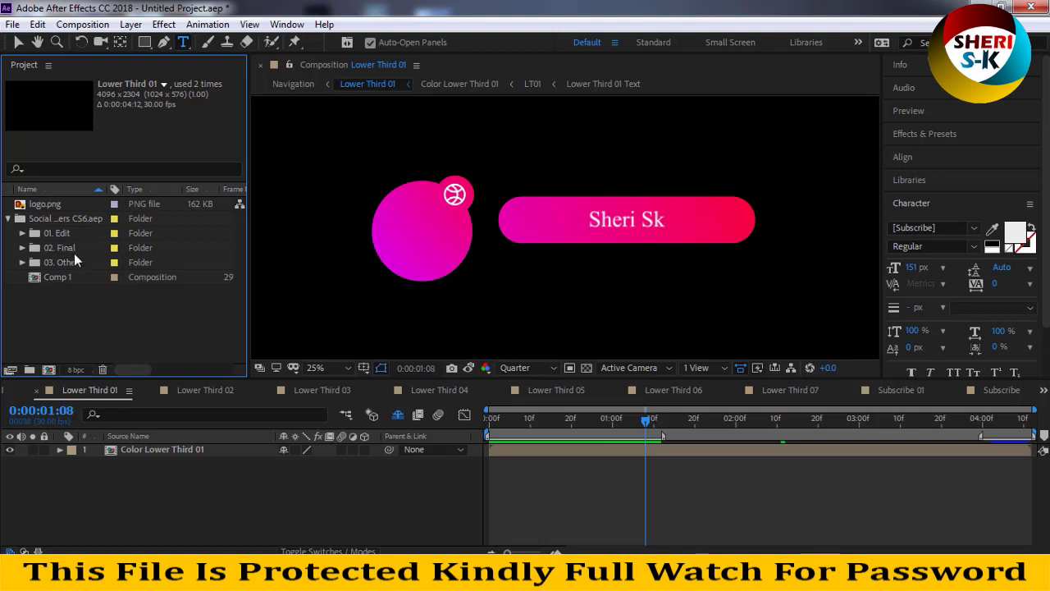
click(22, 233)
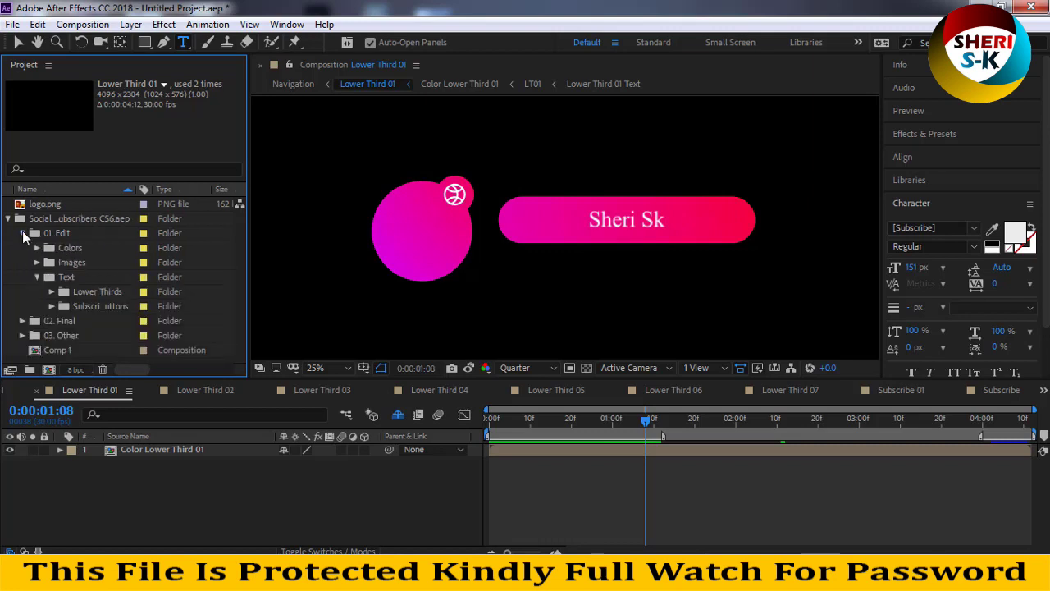
Step: Open the Lower Third 01 Image composition from the Images folder, zoomed out to fit
click(68, 249)
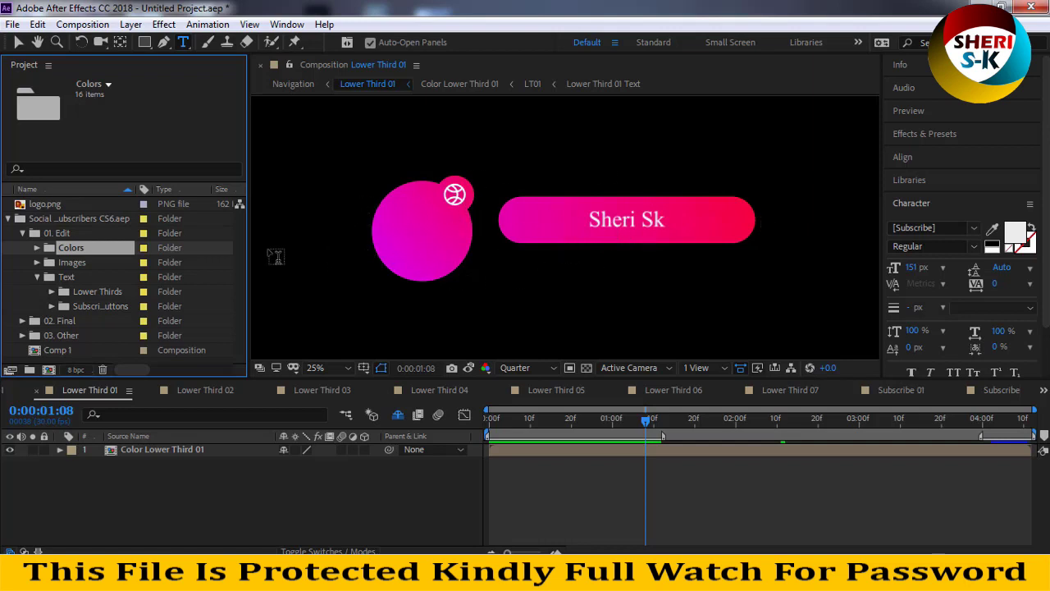
click(36, 262)
click(72, 278)
click(52, 277)
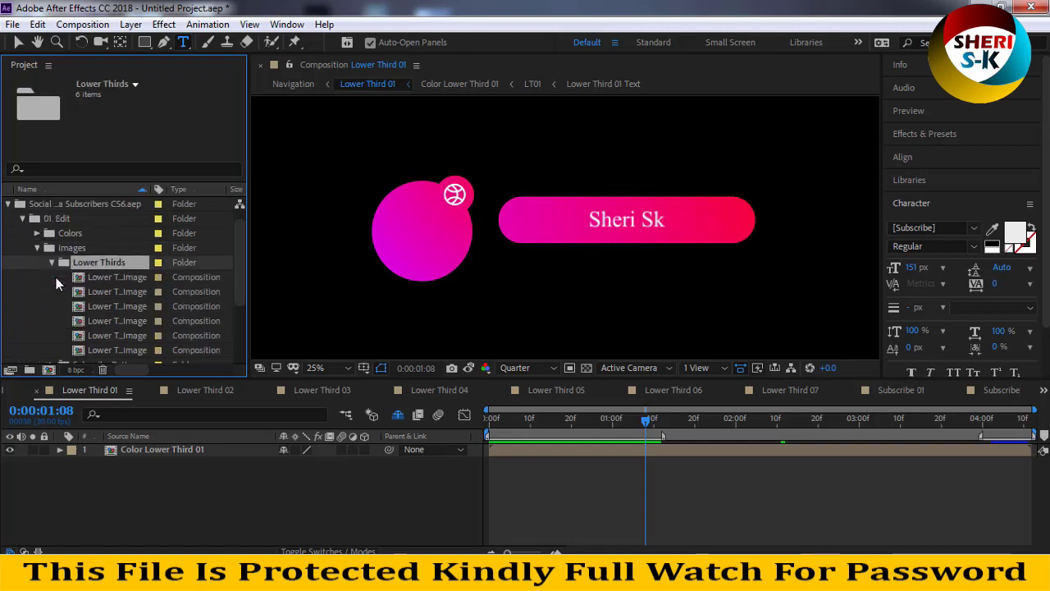
click(102, 288)
click(105, 279)
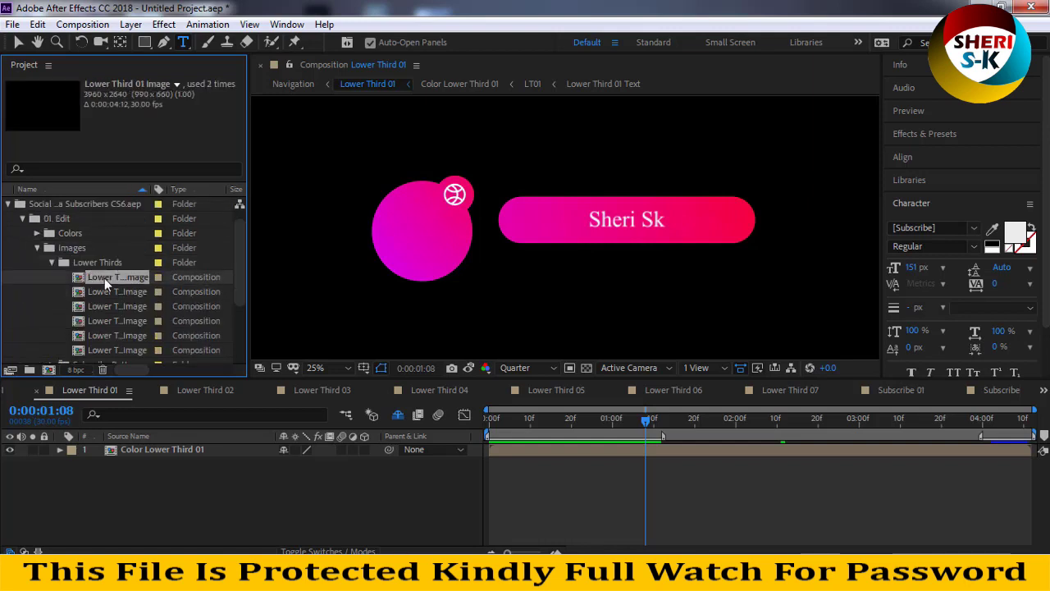
double_click(118, 276)
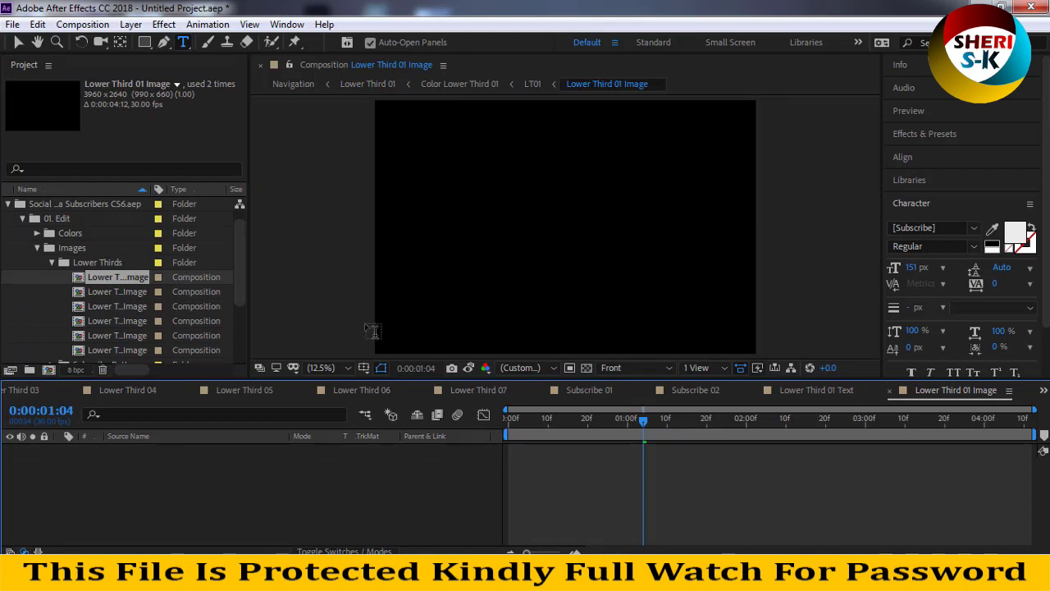
key(comma)
key(comma)
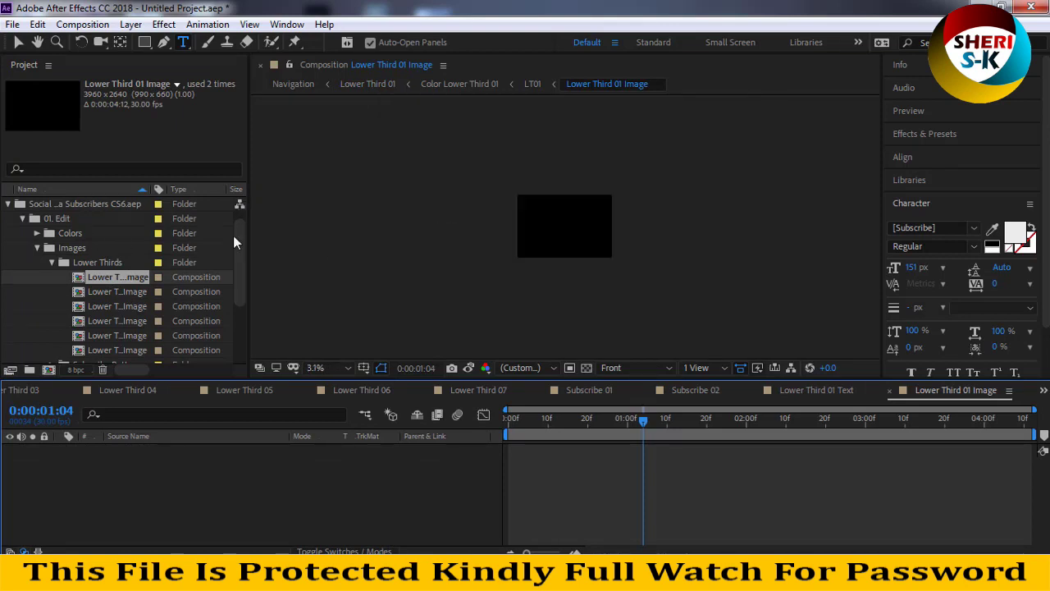
Step: Import logo.png, add it as a layer, and scale it up to fill the frame
mouse_move(89, 204)
mouse_down()
mouse_move(31, 210)
mouse_move(86, 452)
mouse_up()
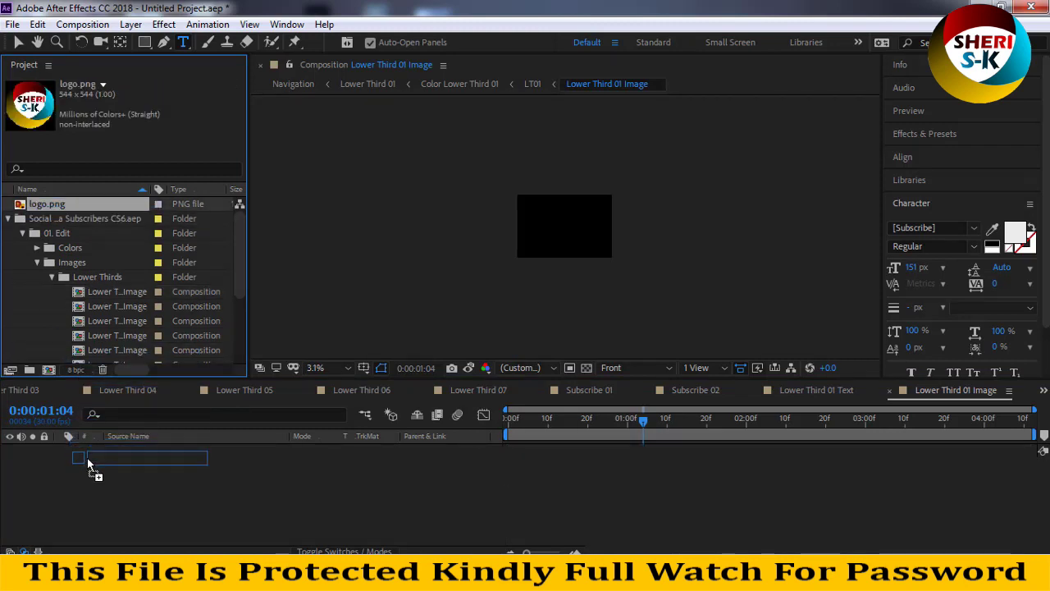
drag(86, 452, 88, 464)
key(period)
key(period)
key(comma)
click(20, 43)
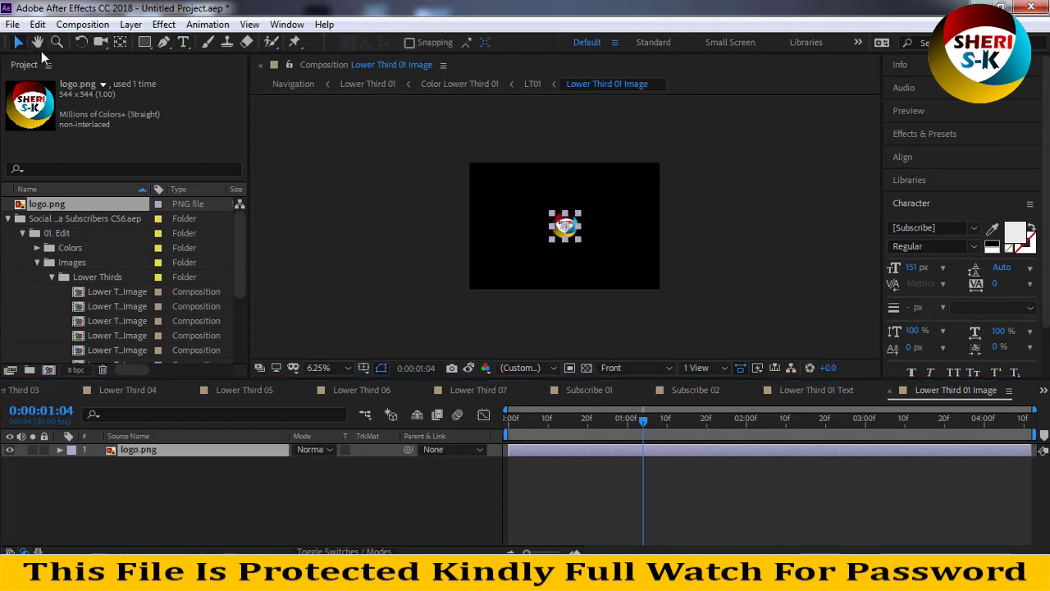
drag(580, 212, 661, 168)
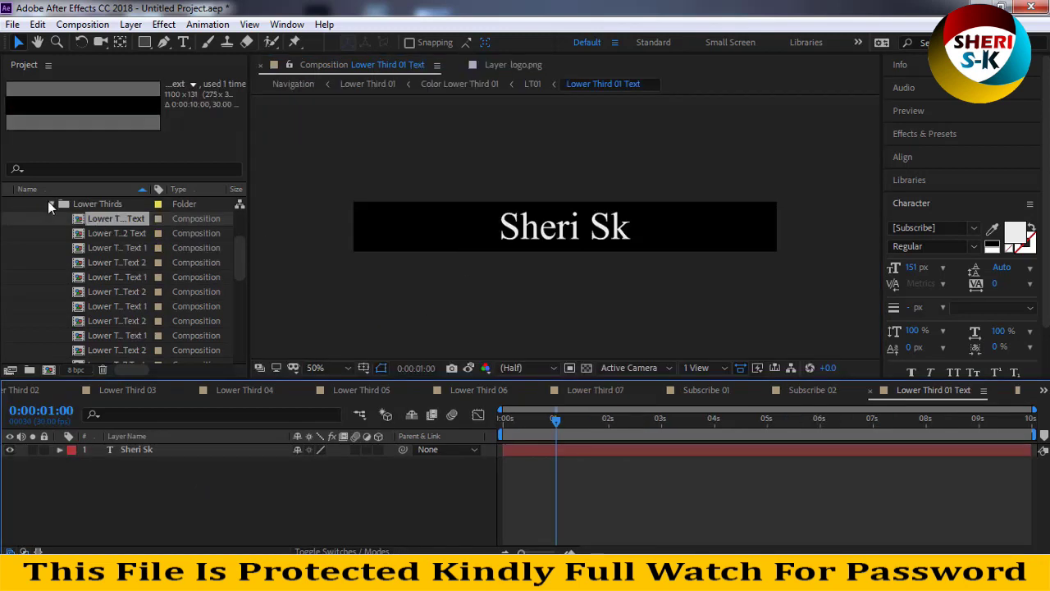
Step: Reopen the Lower Third 01 Image composition from the Images › Lower Thirds folder
click(52, 204)
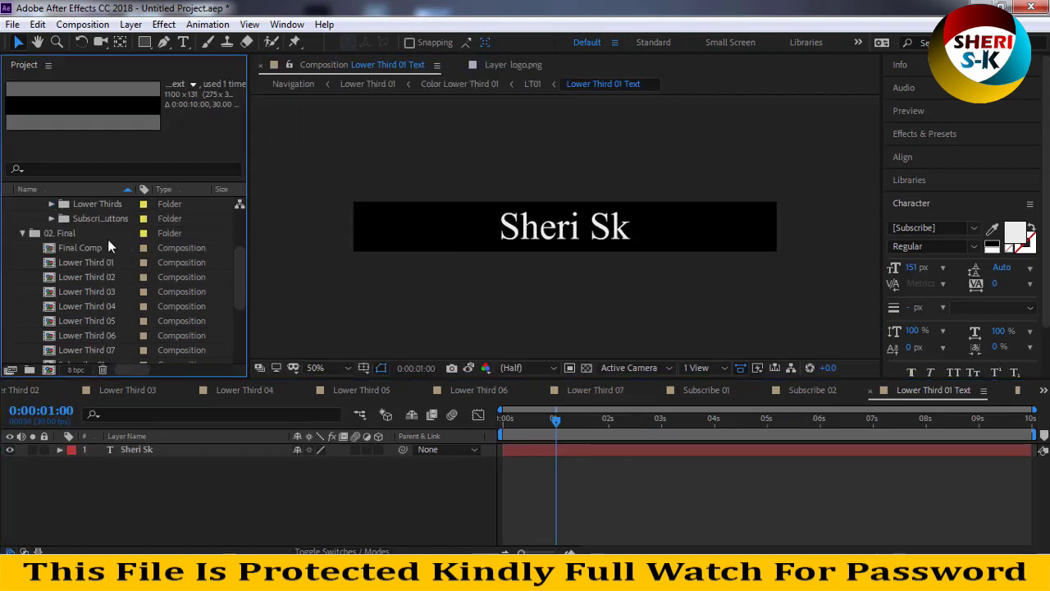
scroll(82, 213, up, 1)
click(76, 219)
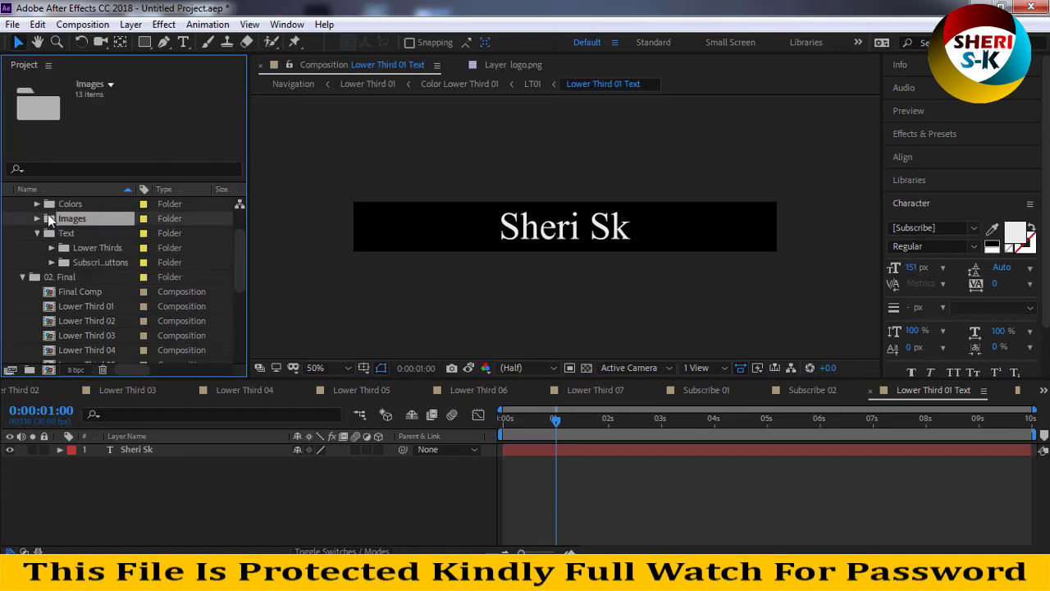
click(37, 218)
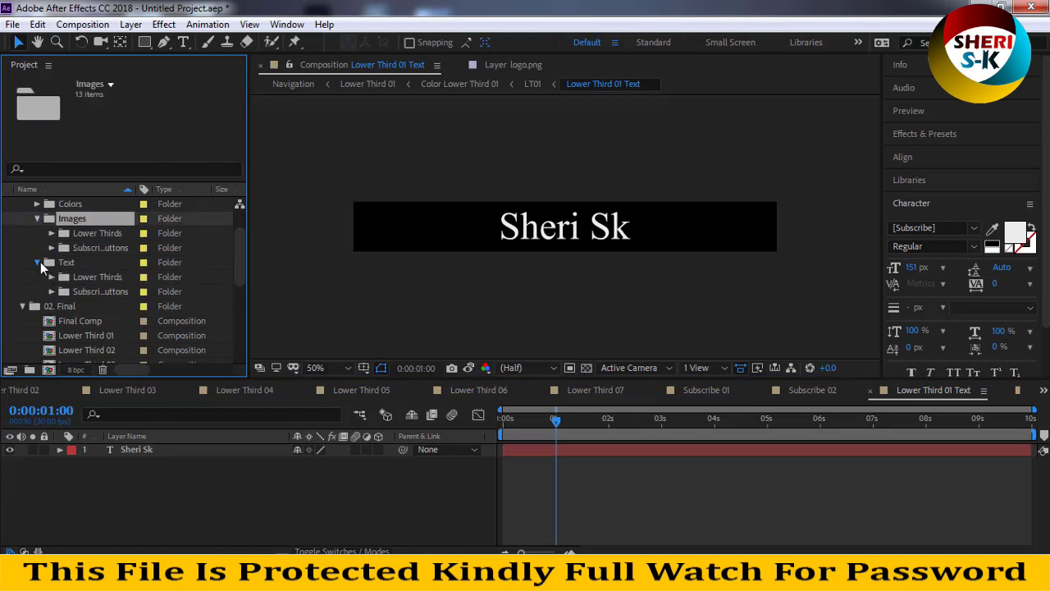
click(37, 261)
double_click(90, 234)
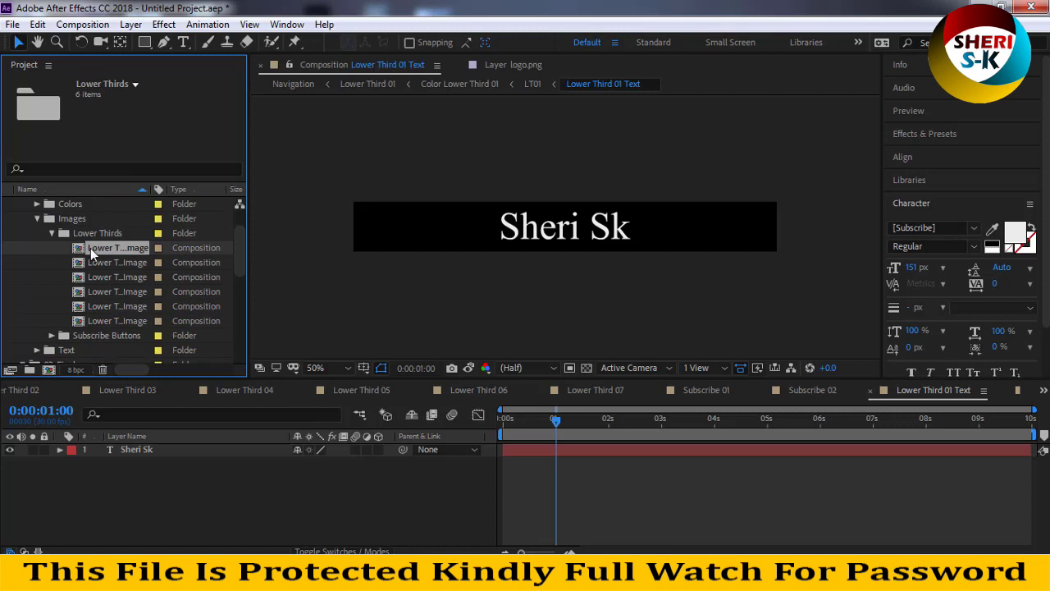
double_click(91, 248)
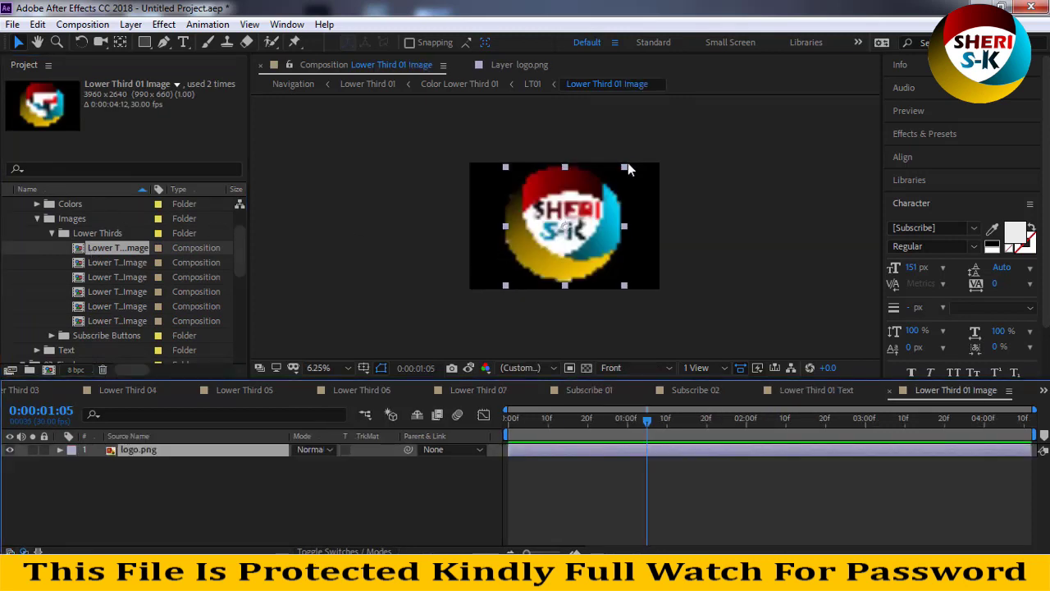
Step: Scale the logo down, open the logo.png layer in the Layer panel, and collapse the folders
drag(627, 166, 626, 158)
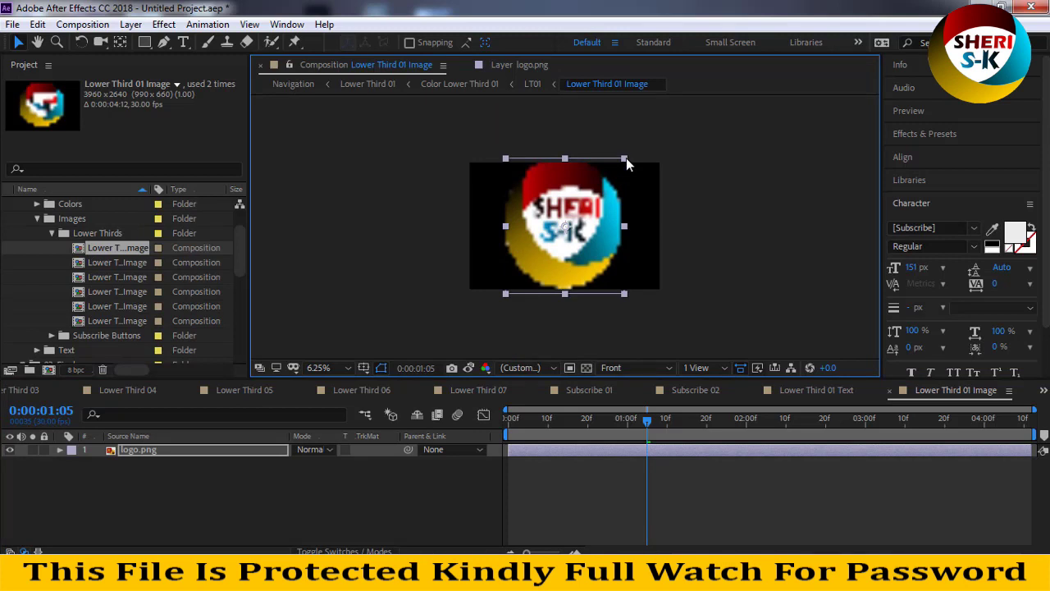
drag(626, 157, 624, 160)
double_click(623, 164)
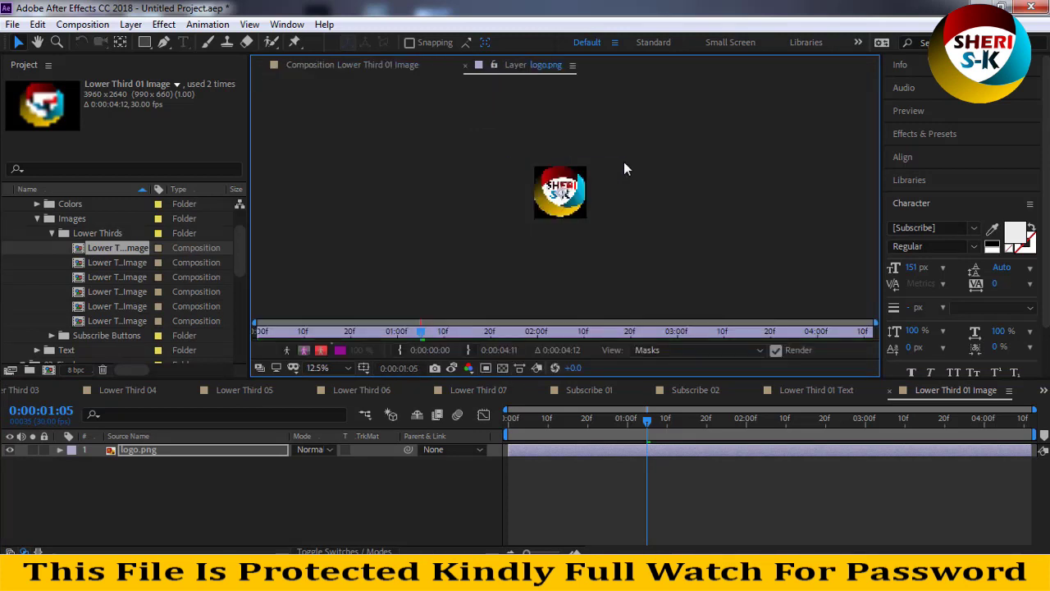
click(53, 233)
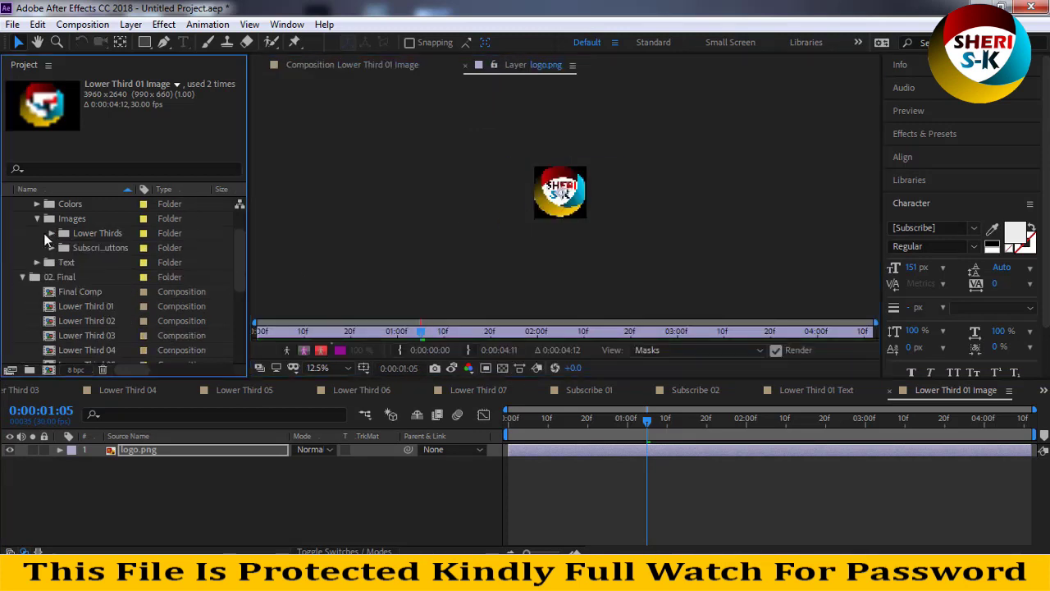
click(37, 219)
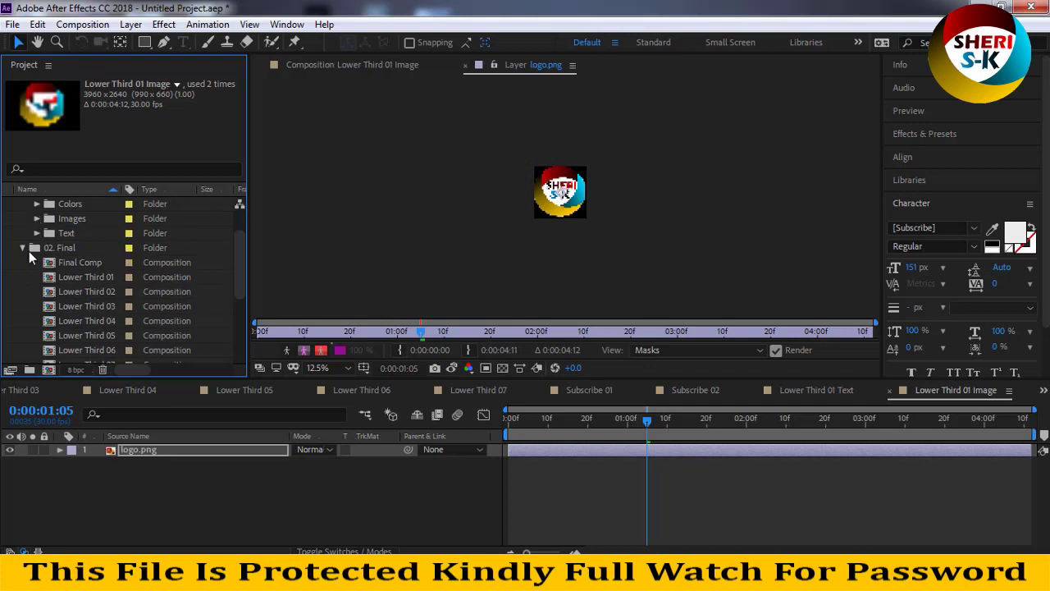
Step: Open Lower Third 01 and preview it from the start with the new logo
double_click(79, 276)
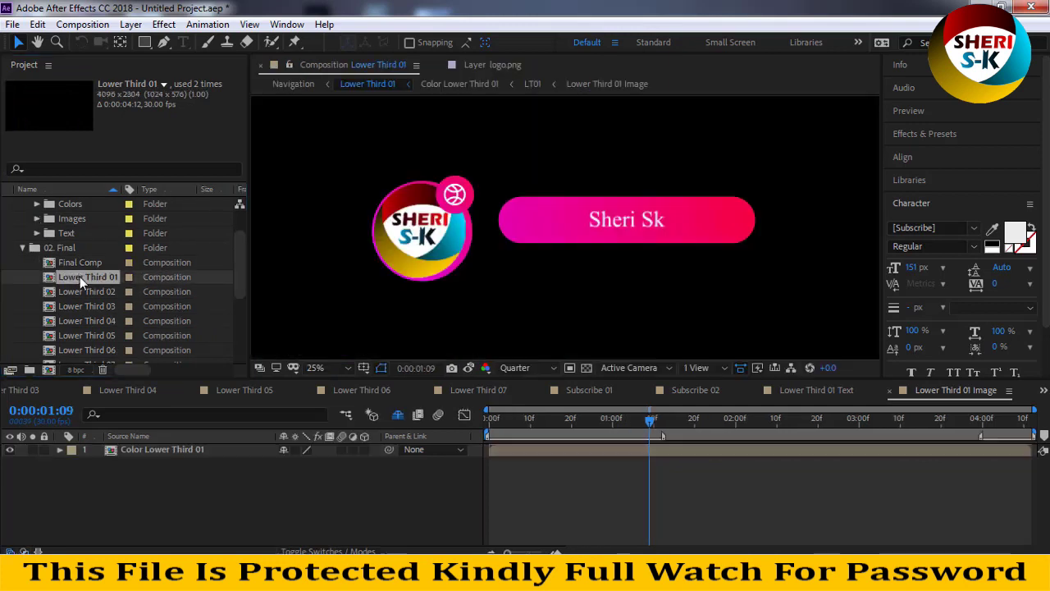
key(Home)
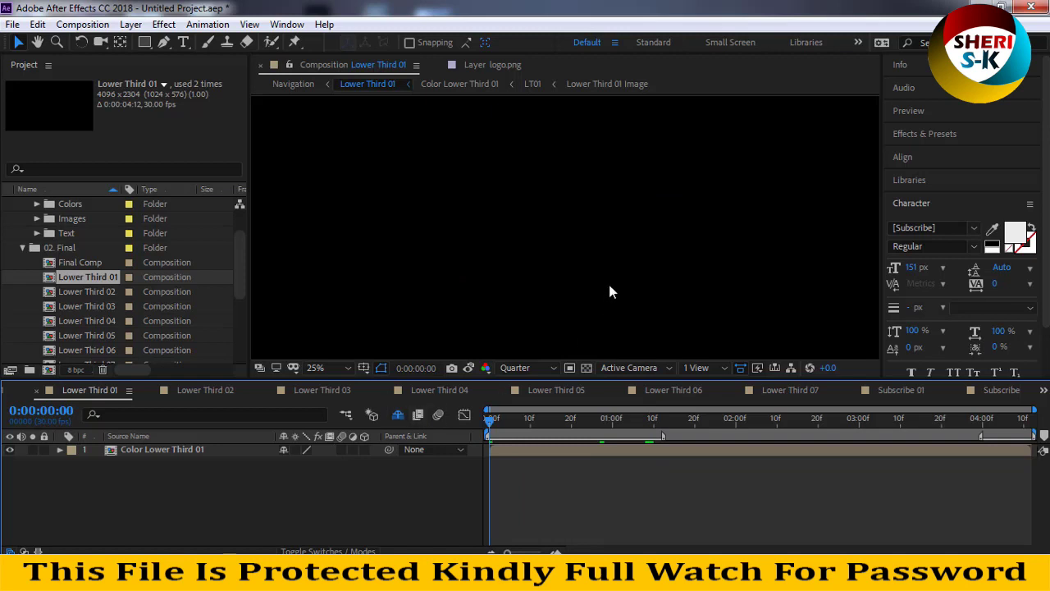
key(space)
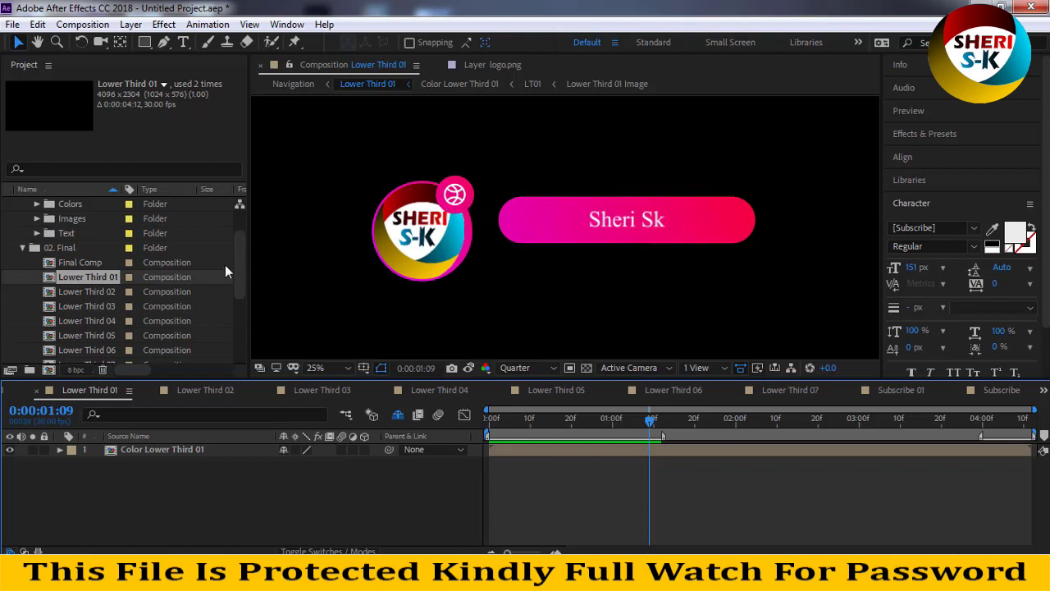
mouse_move(240, 249)
mouse_down()
mouse_move(243, 239)
mouse_move(241, 260)
mouse_up()
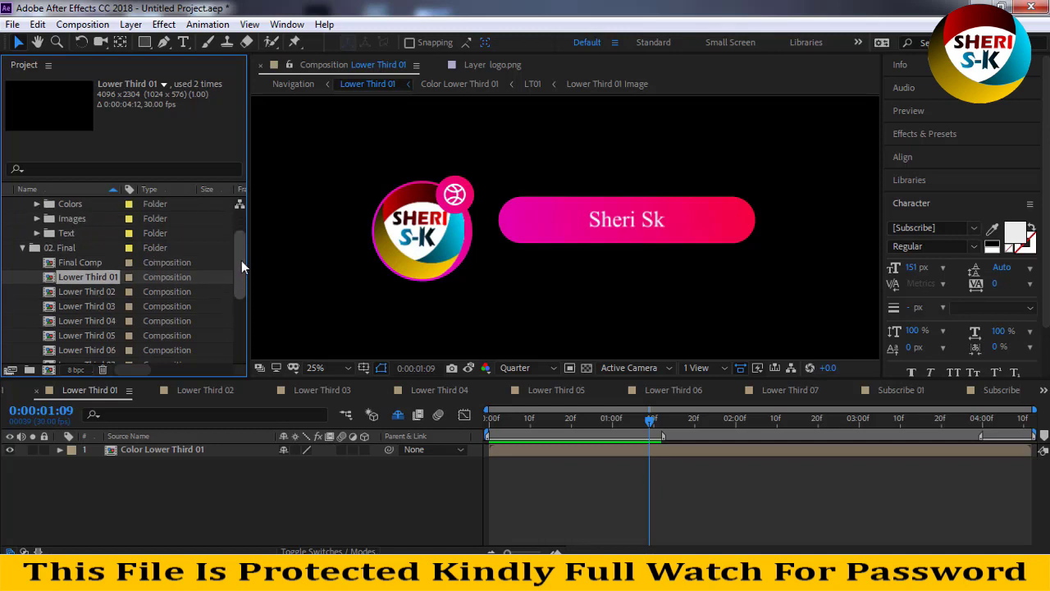
Step: Open the Lower Third 02 composition
click(91, 292)
double_click(68, 283)
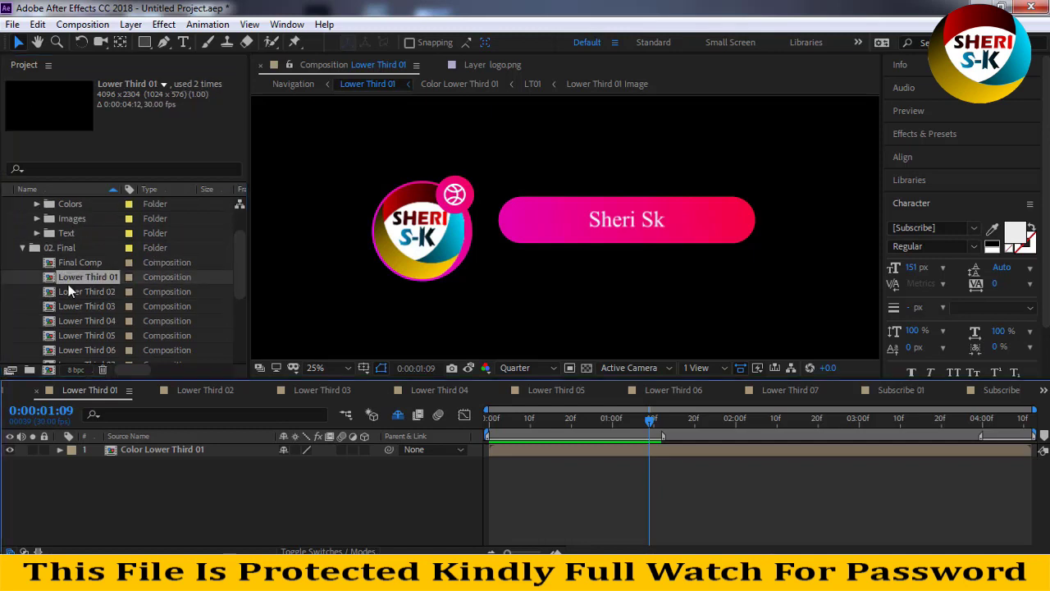
double_click(69, 291)
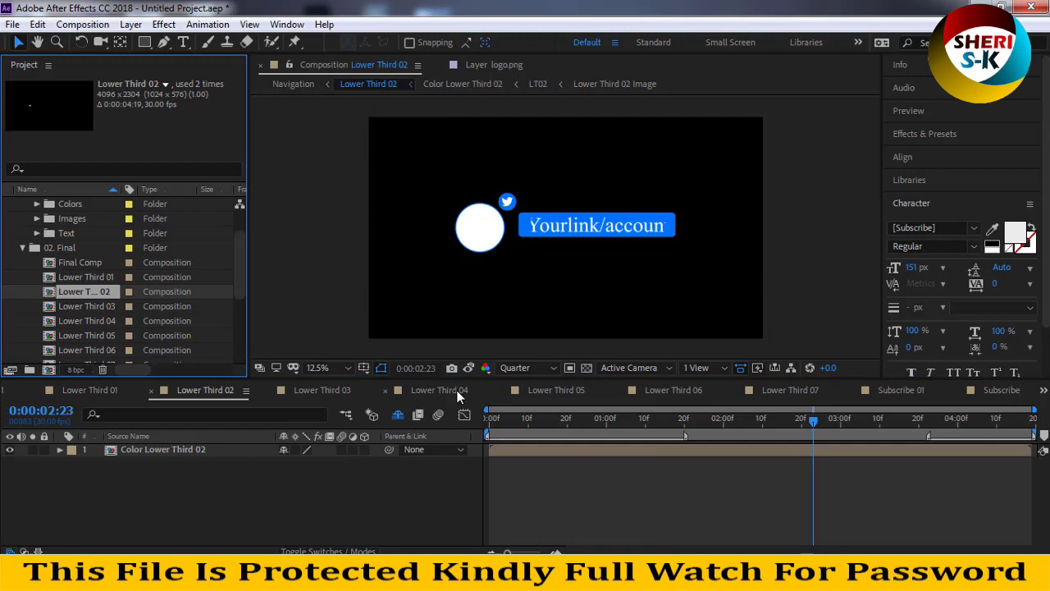
Step: Preview the Lower Third 02 animation from frame 0, then stop playback
drag(833, 421, 490, 421)
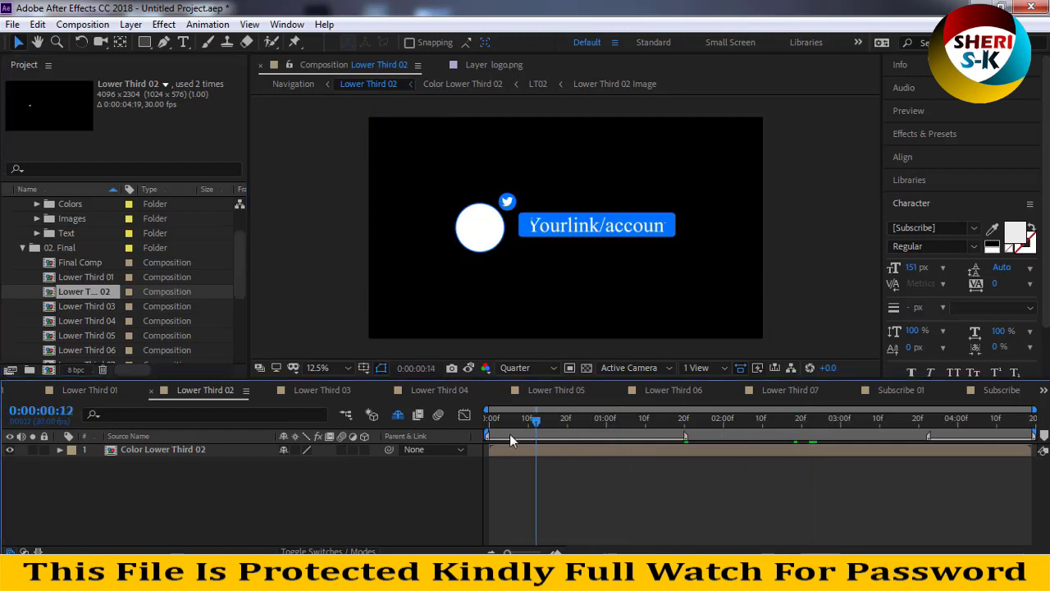
key(space)
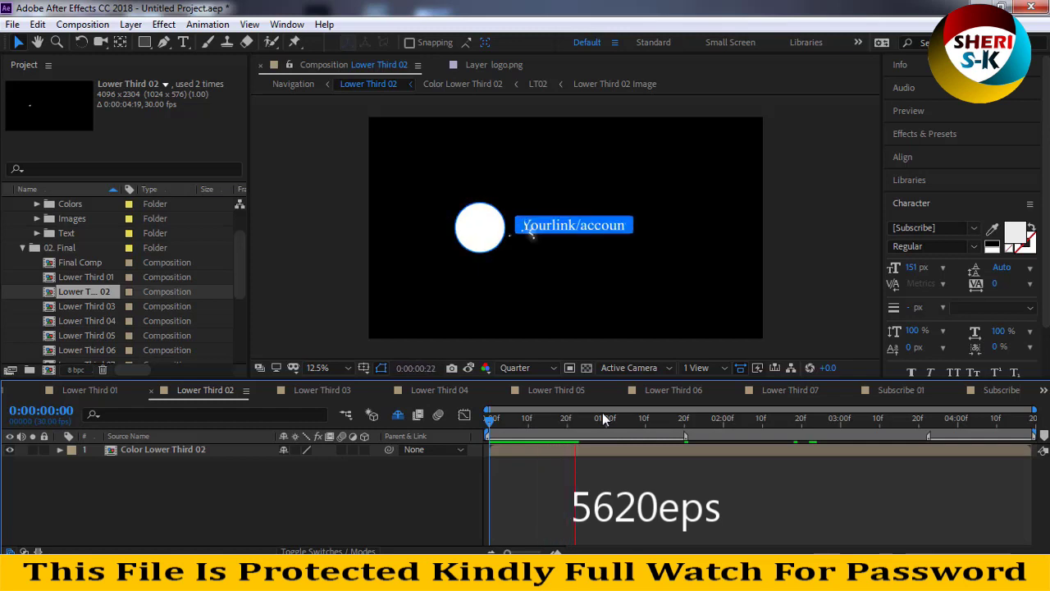
key(space)
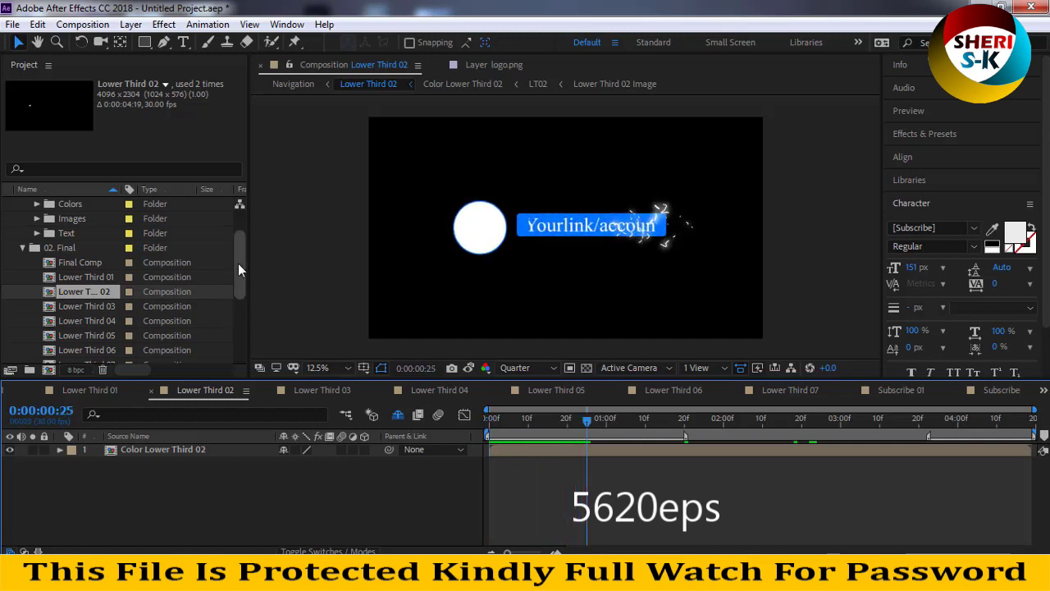
Step: Expand 01. Edit › Text › Lower Thirds in the Project panel
scroll(238, 264, up, 3)
click(23, 234)
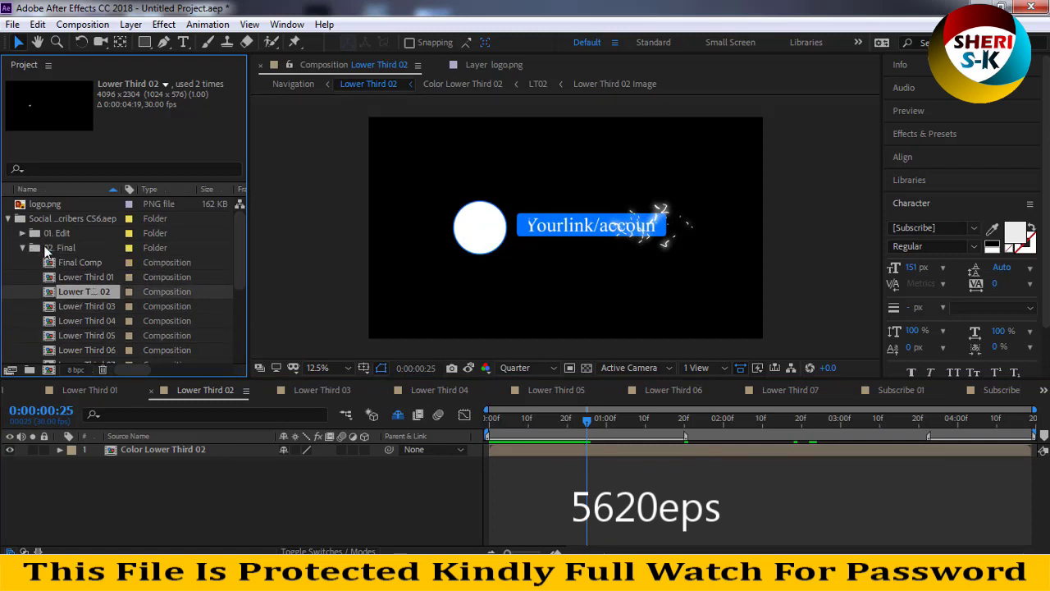
click(57, 233)
click(23, 235)
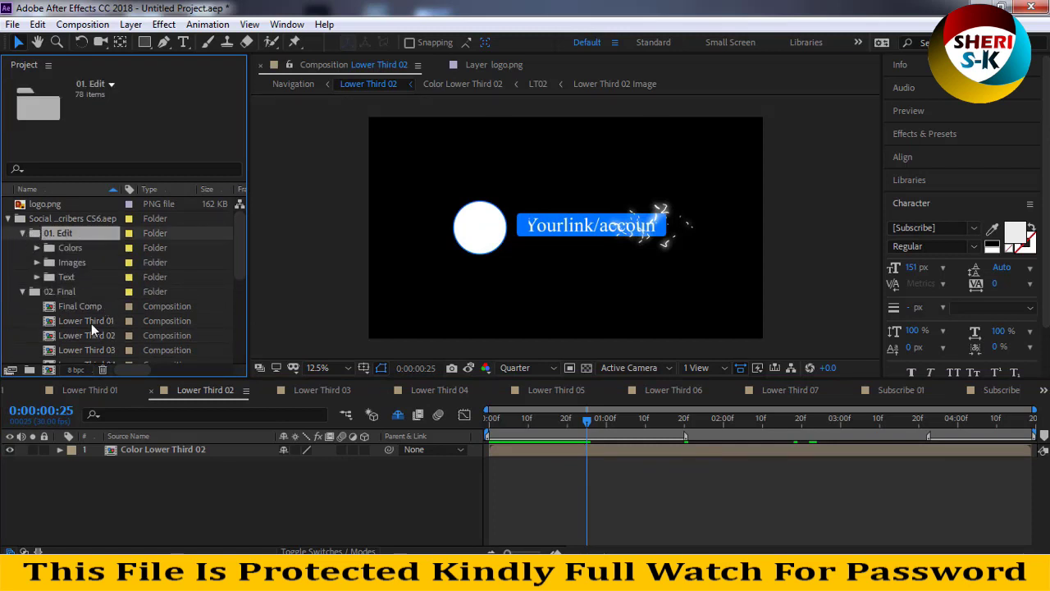
click(36, 277)
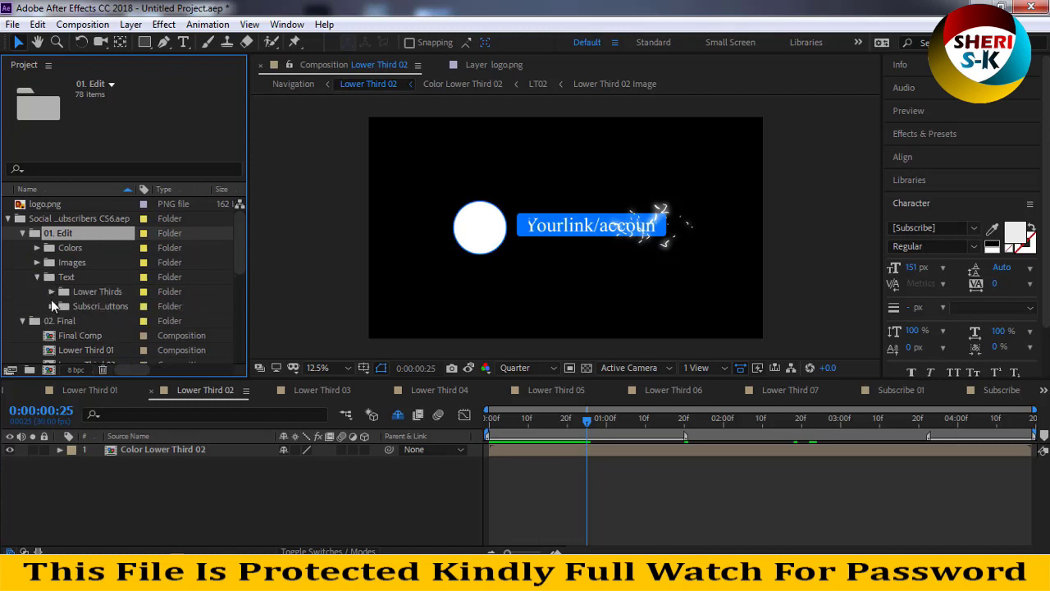
click(64, 291)
click(52, 291)
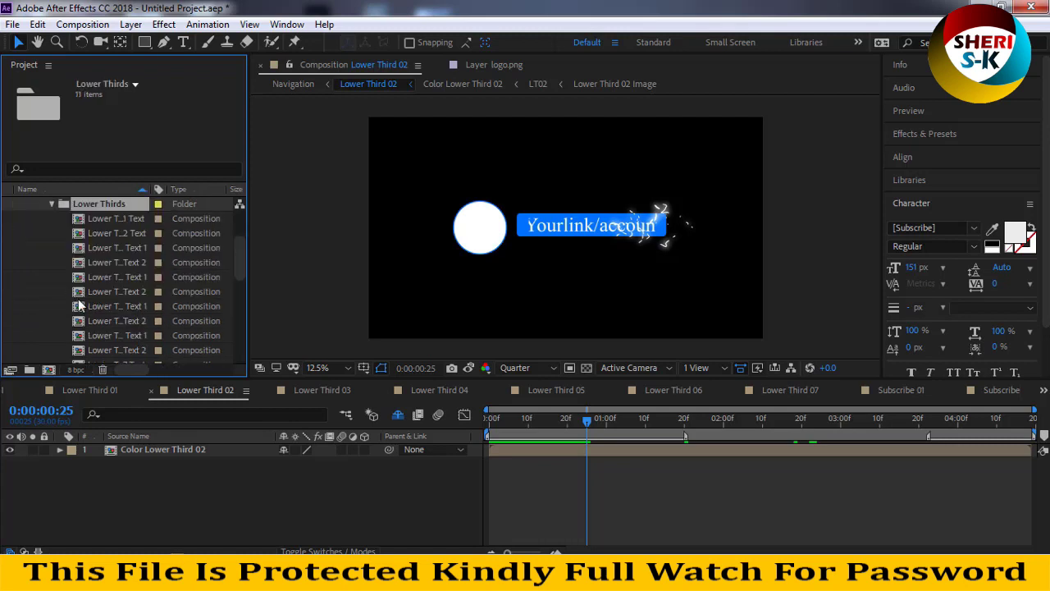
Step: In the Lower Third 02 Text comp, replace the Yourlink/account placeholder with 'SHERI SK'
double_click(118, 237)
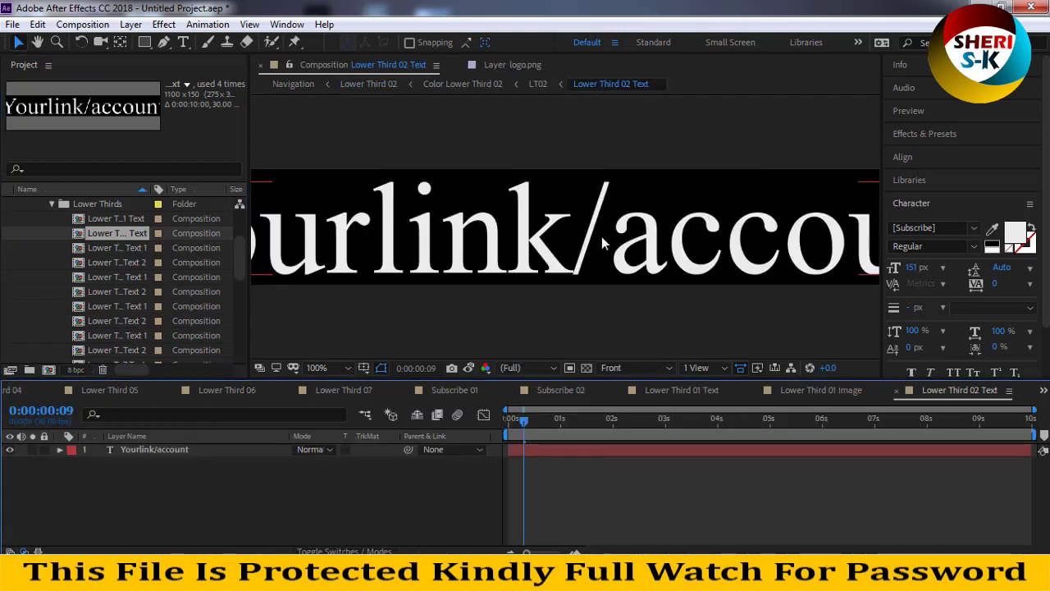
scroll(621, 259, down, 2)
click(608, 244)
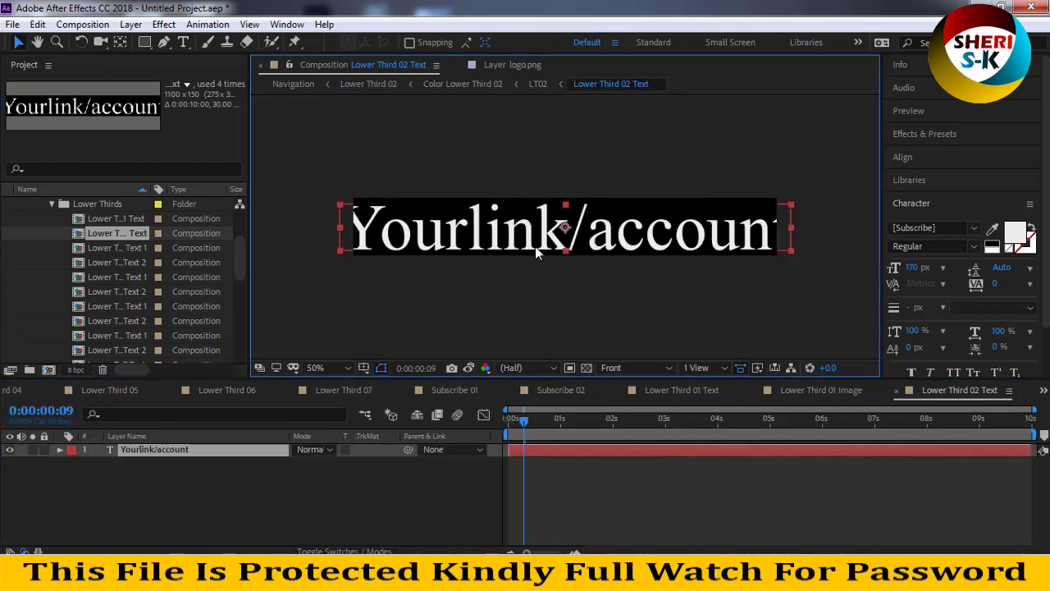
click(184, 42)
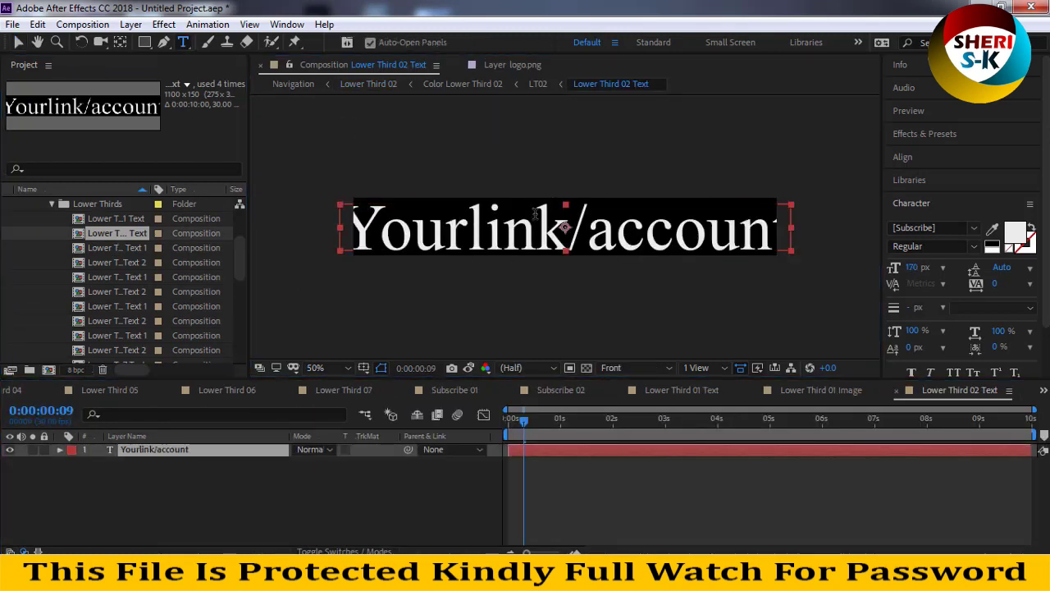
click(536, 224)
key(ctrl+a)
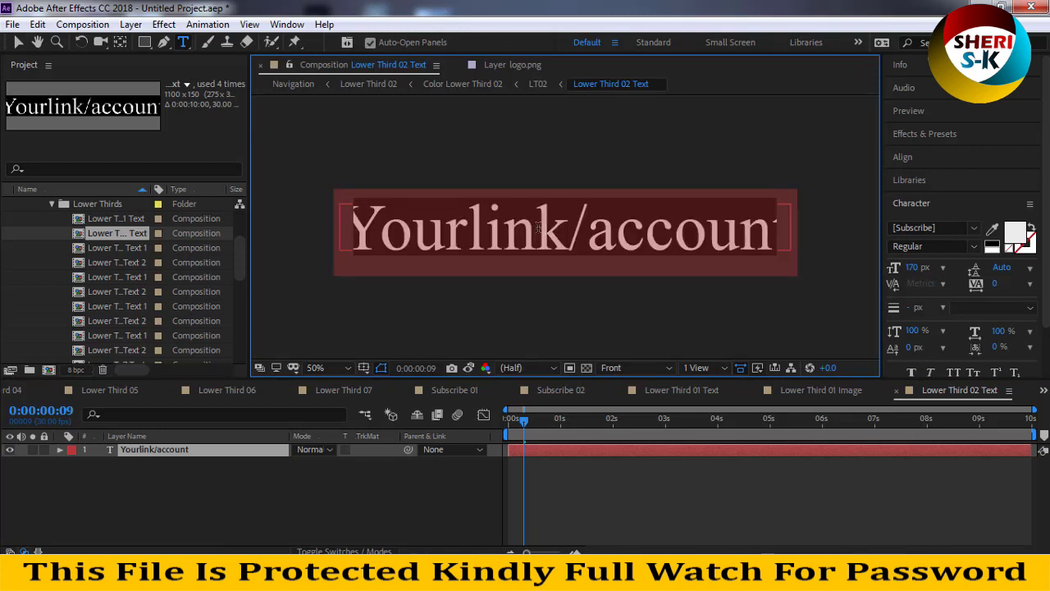
text(SHERI SK)
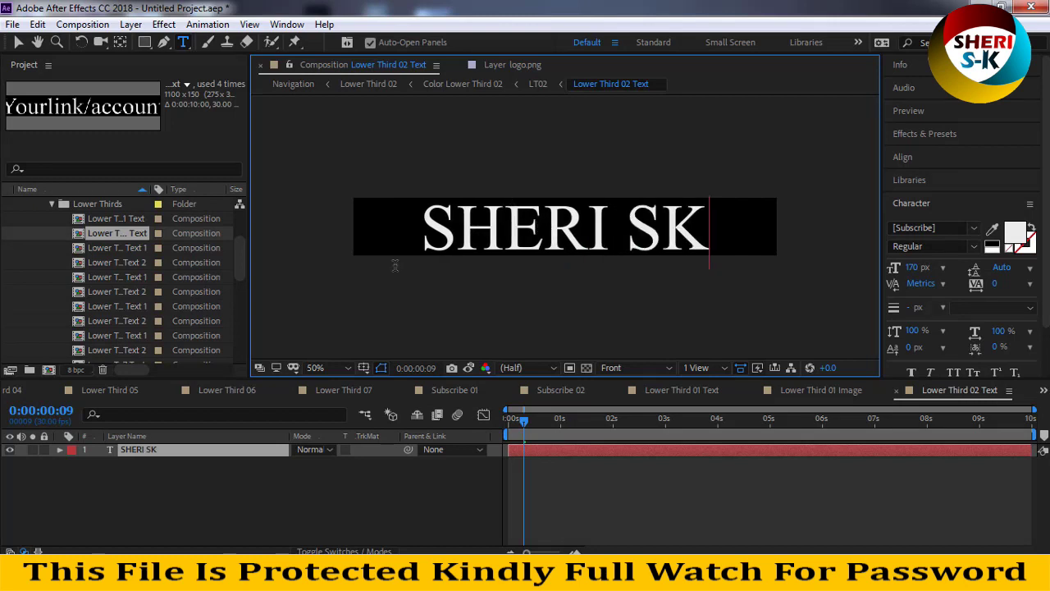
click(50, 204)
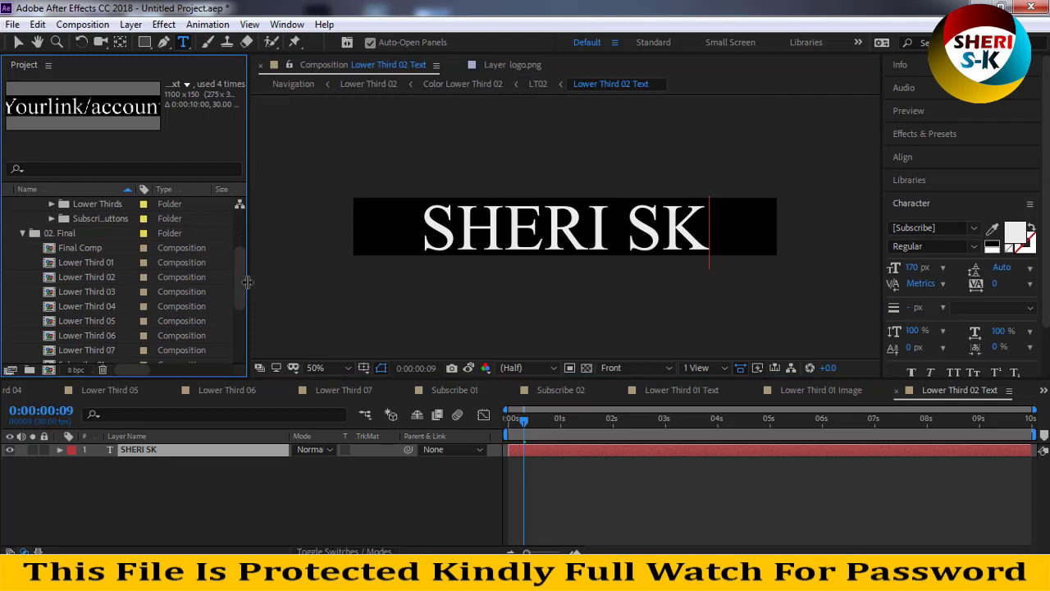
Step: Open the Lower Third 02 Image composition from the Images › Lower Thirds folder
scroll(238, 270, up, 2)
click(82, 218)
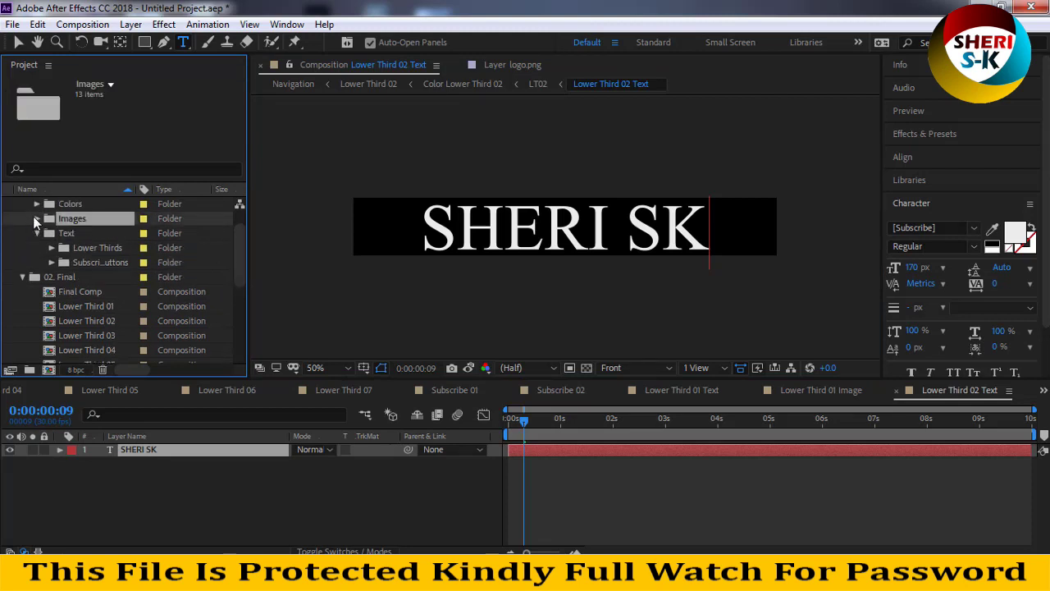
click(36, 218)
click(82, 234)
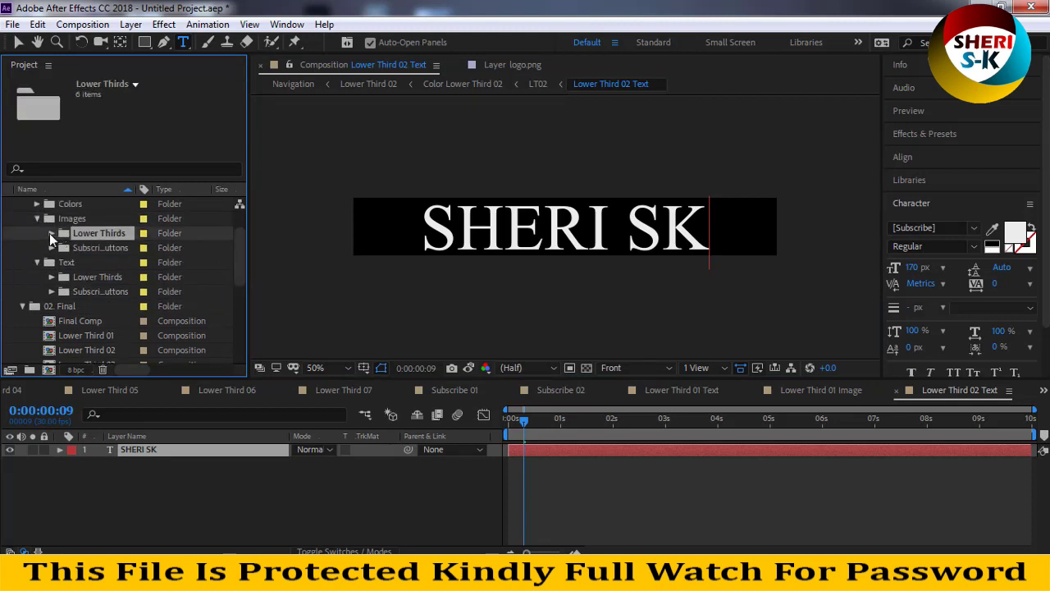
click(50, 233)
click(128, 261)
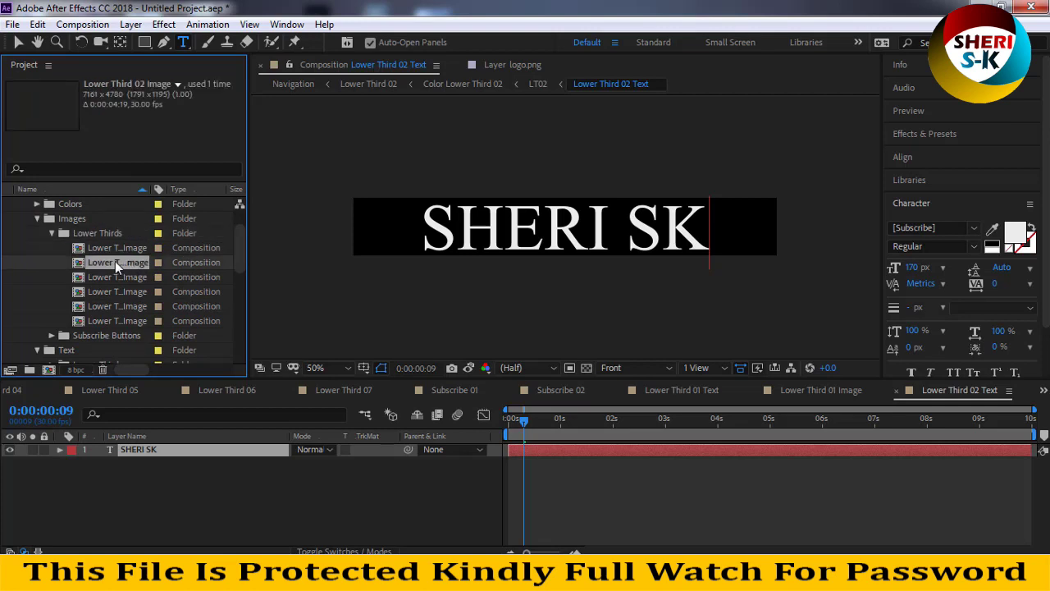
double_click(115, 261)
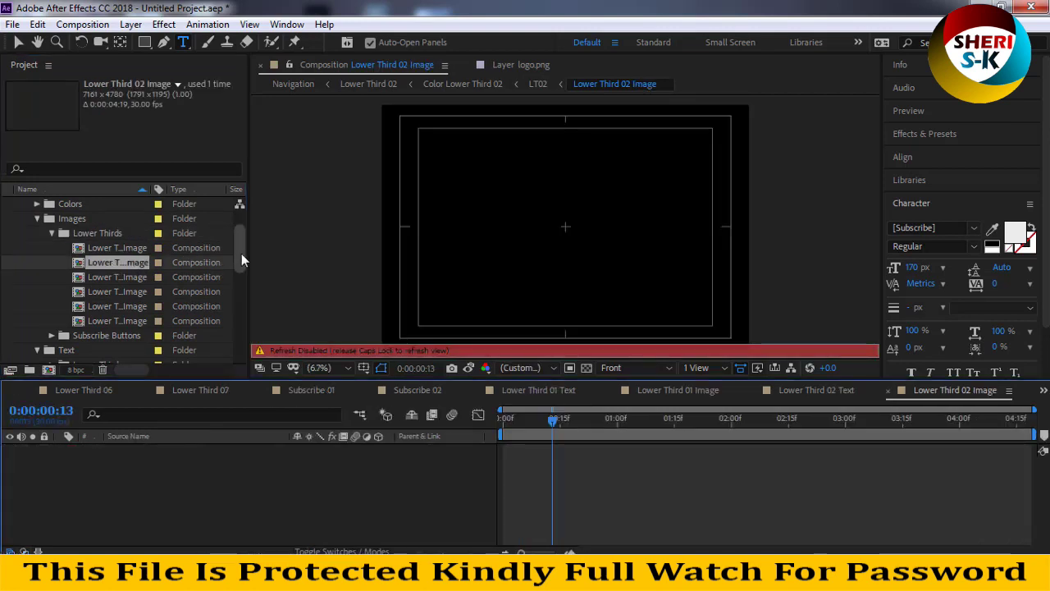
Step: Add logo.png as a layer and scale it up to fill most of the frame
scroll(243, 249, up, 3)
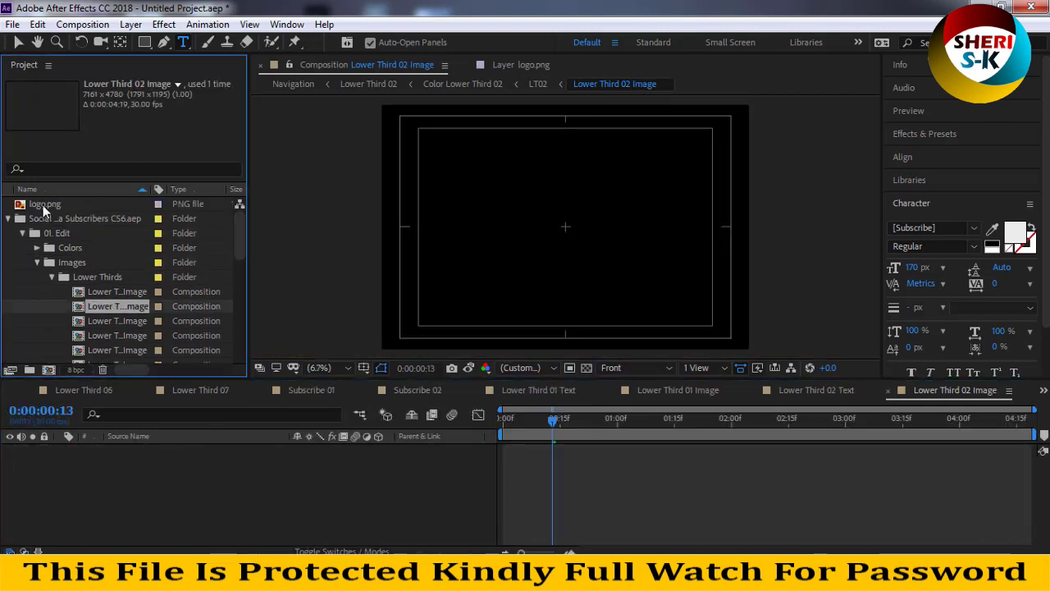
drag(46, 205, 82, 464)
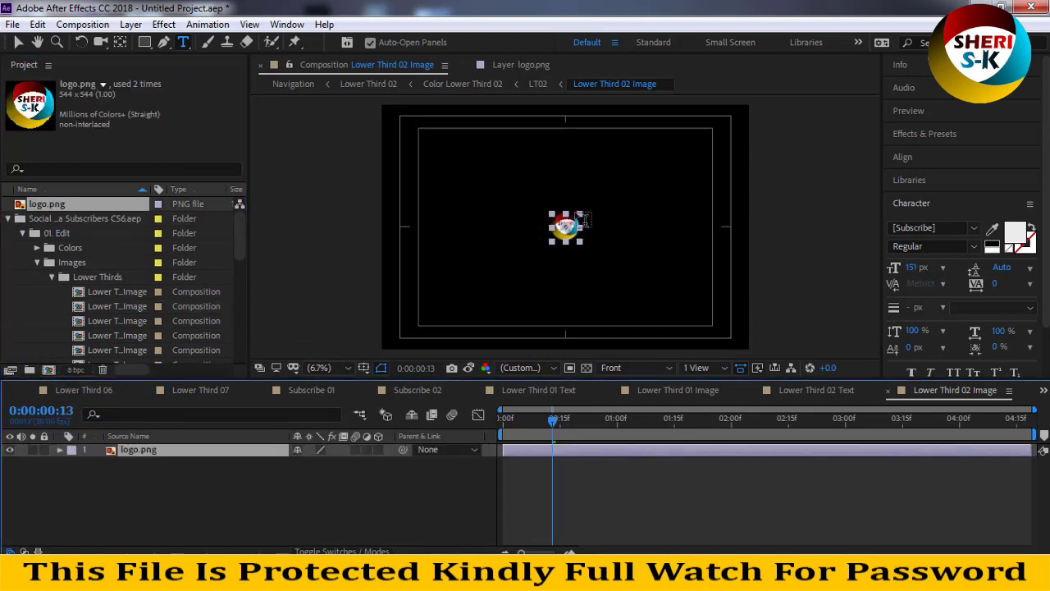
click(18, 42)
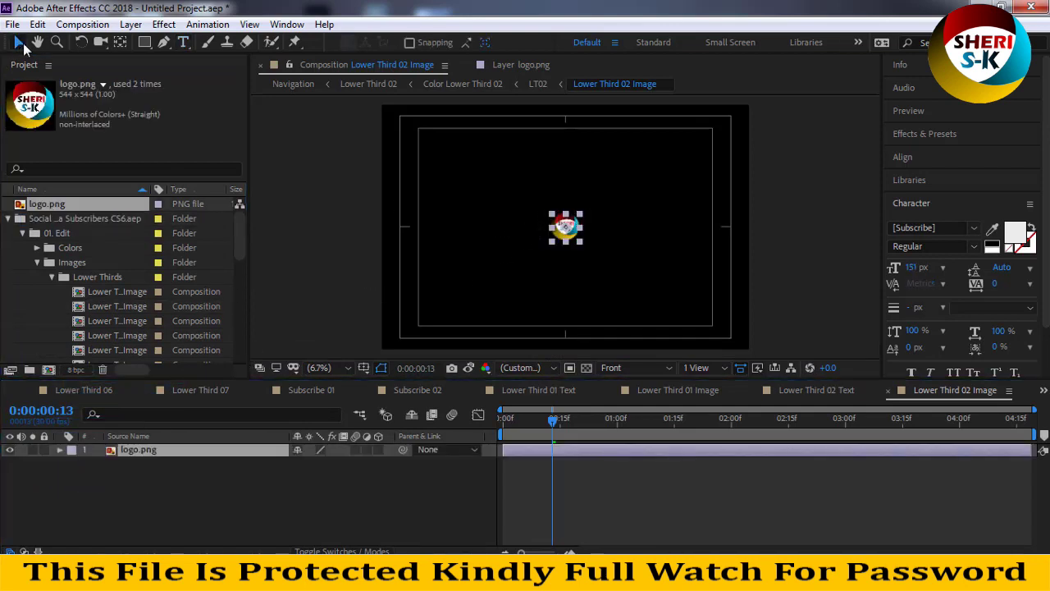
click(579, 215)
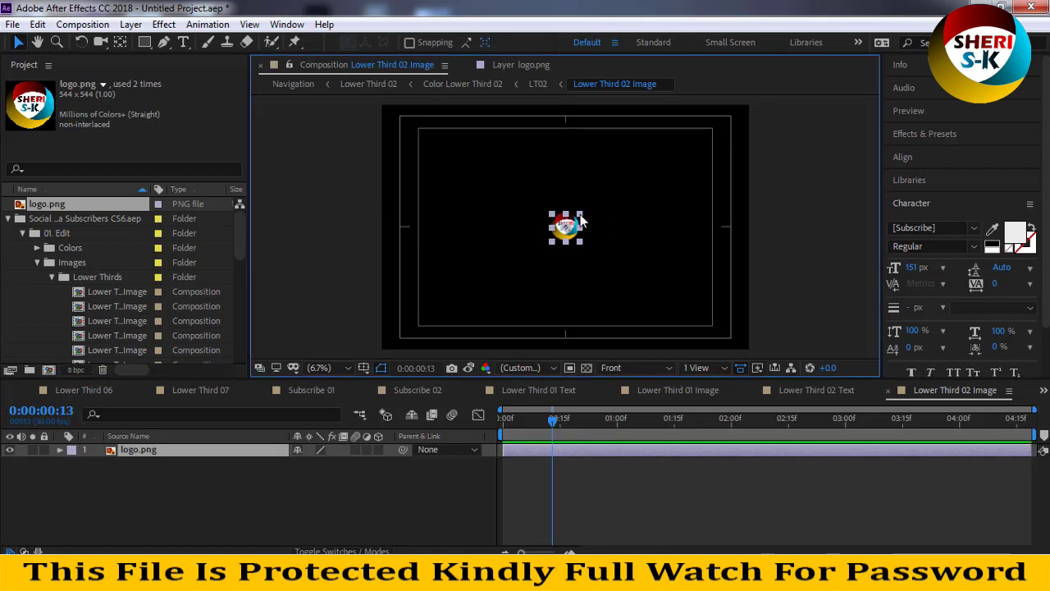
click(590, 212)
click(578, 220)
drag(579, 217, 704, 120)
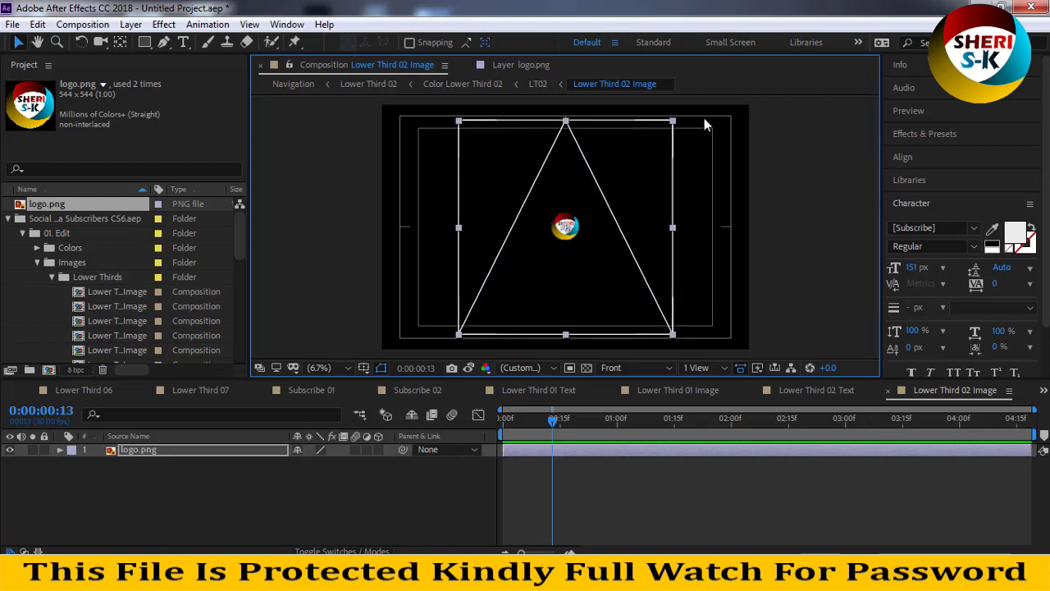
drag(704, 119, 696, 124)
key(Caps_Lock)
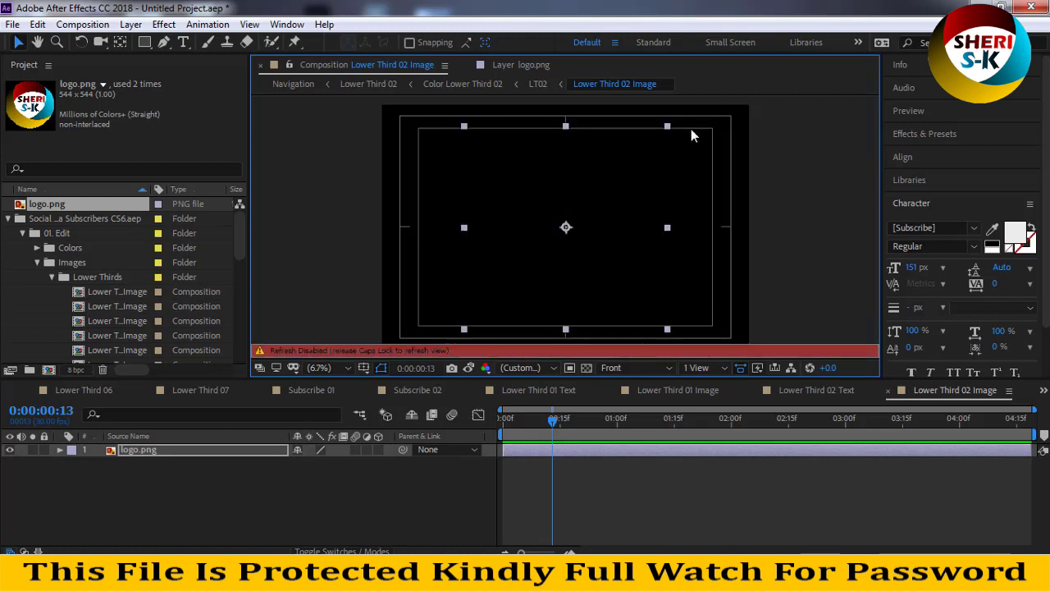
key(Caps_Lock)
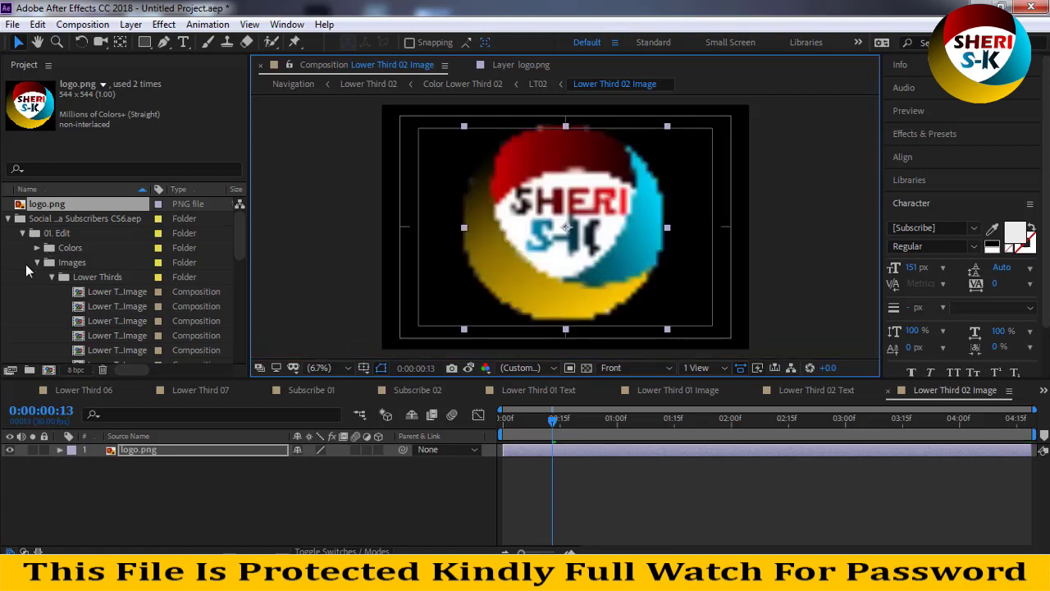
click(37, 264)
click(23, 234)
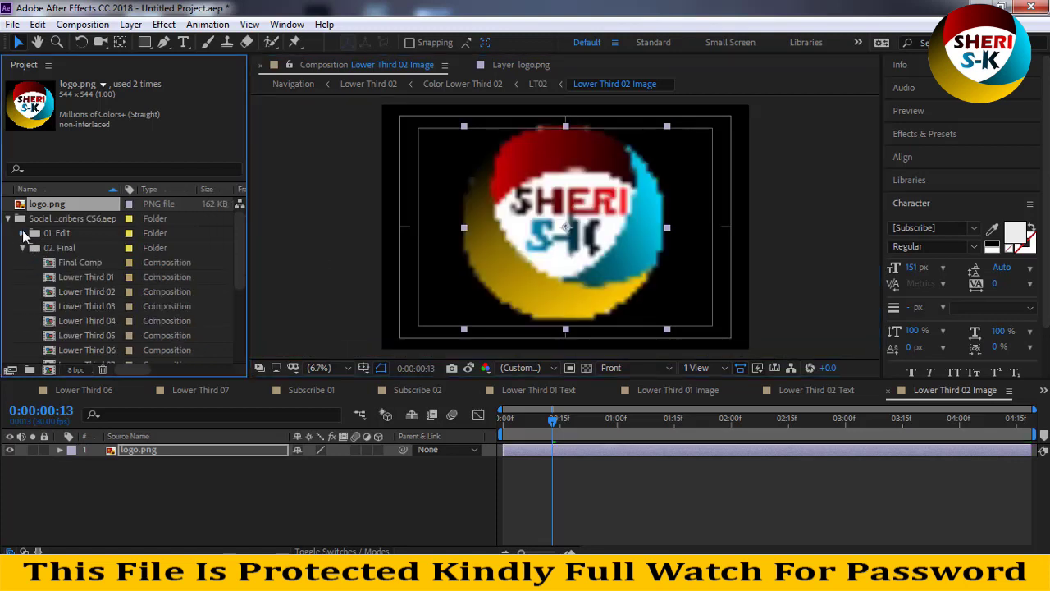
Step: Open Lower Third 02, then drill into the Color Lower Third 02 and LT02 precomps
double_click(79, 291)
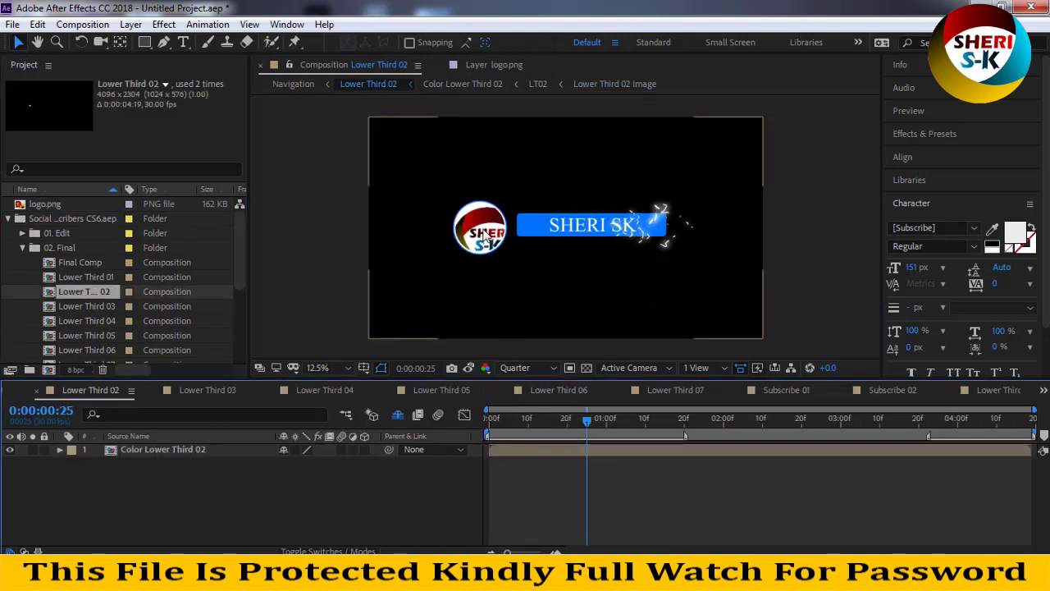
double_click(144, 450)
double_click(138, 462)
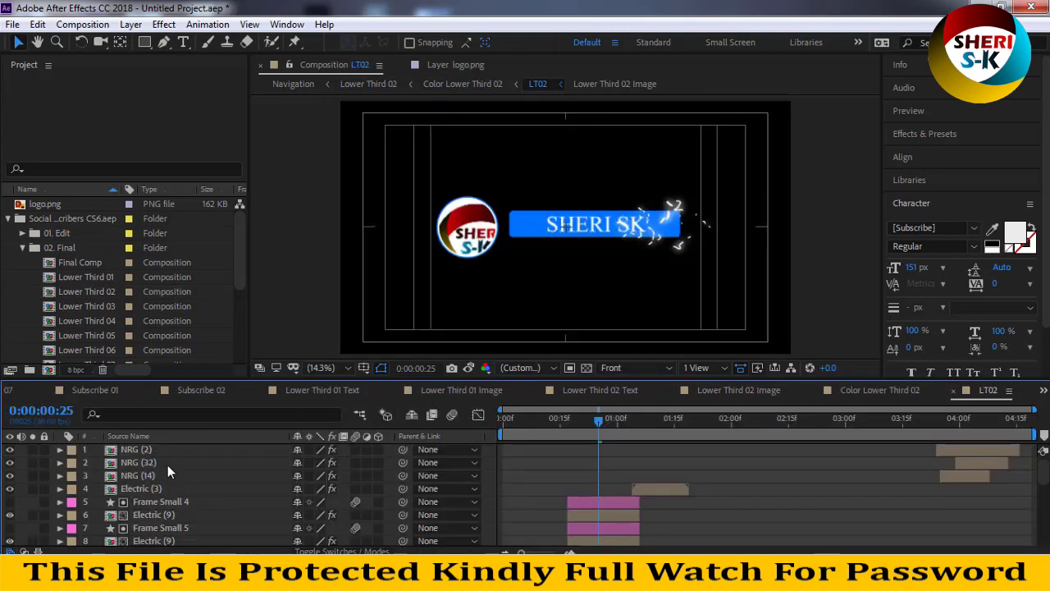
click(443, 260)
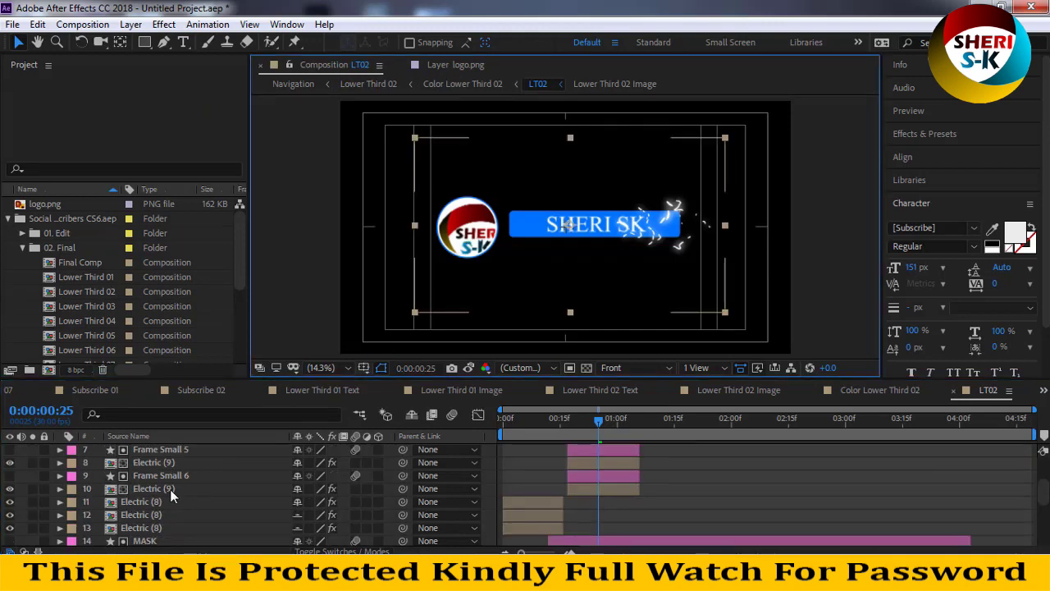
scroll(169, 489, down, 3)
scroll(170, 507, down, 3)
scroll(169, 509, down, 2)
scroll(169, 511, up, 2)
scroll(169, 511, up, 3)
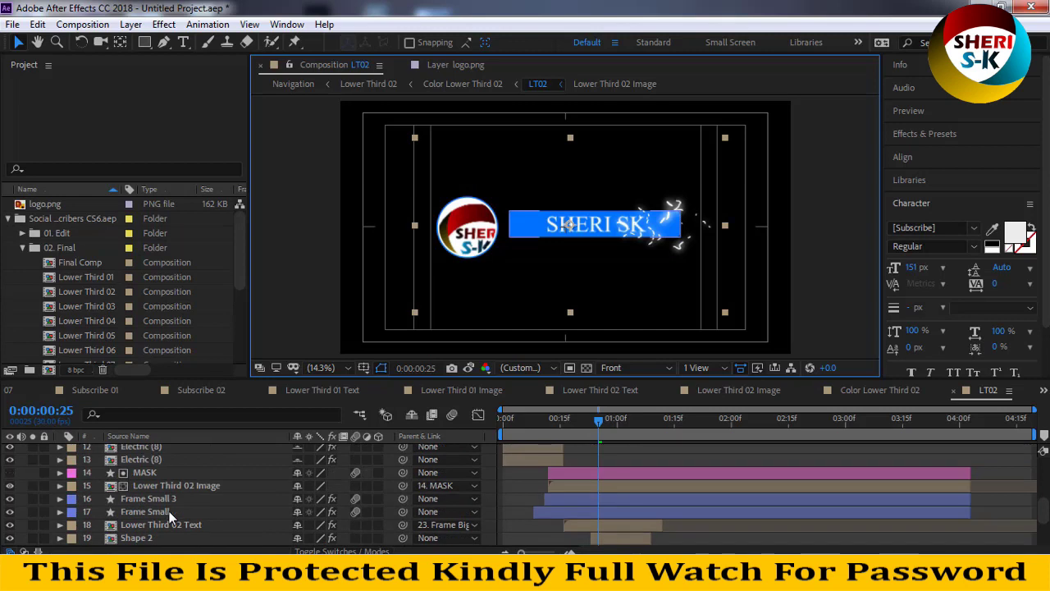
Step: Shrink the Lower Third 02 Image layer and move it into the circle, then rewind
click(186, 475)
click(184, 485)
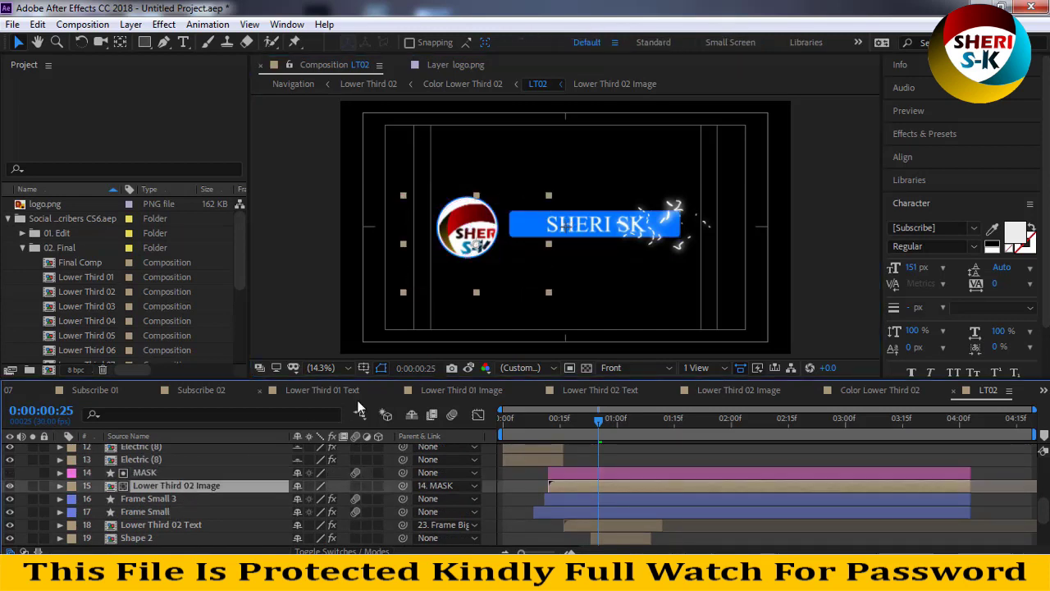
mouse_move(549, 290)
mouse_down()
mouse_move(528, 274)
mouse_move(537, 288)
mouse_up()
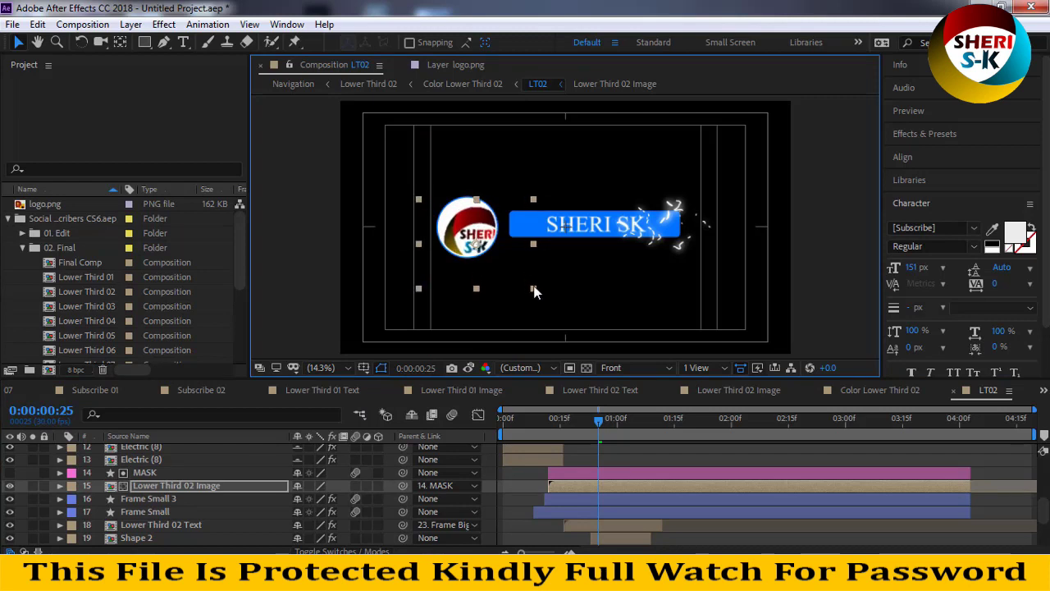
drag(536, 288, 526, 278)
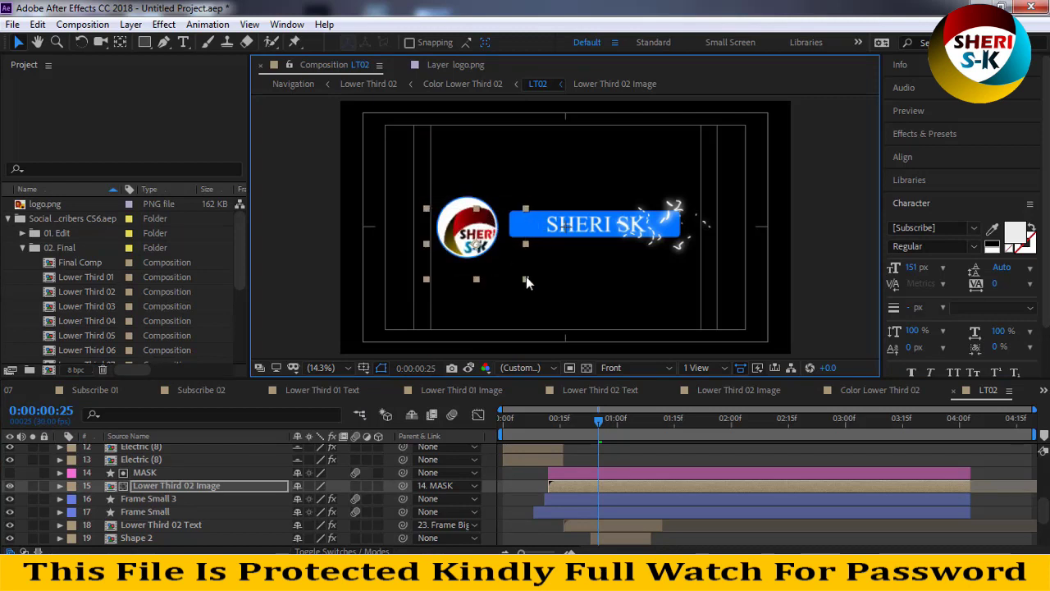
key(Caps_Lock)
key(Caps_Lock)
mouse_move(484, 244)
mouse_down()
mouse_move(466, 219)
mouse_move(474, 216)
mouse_up()
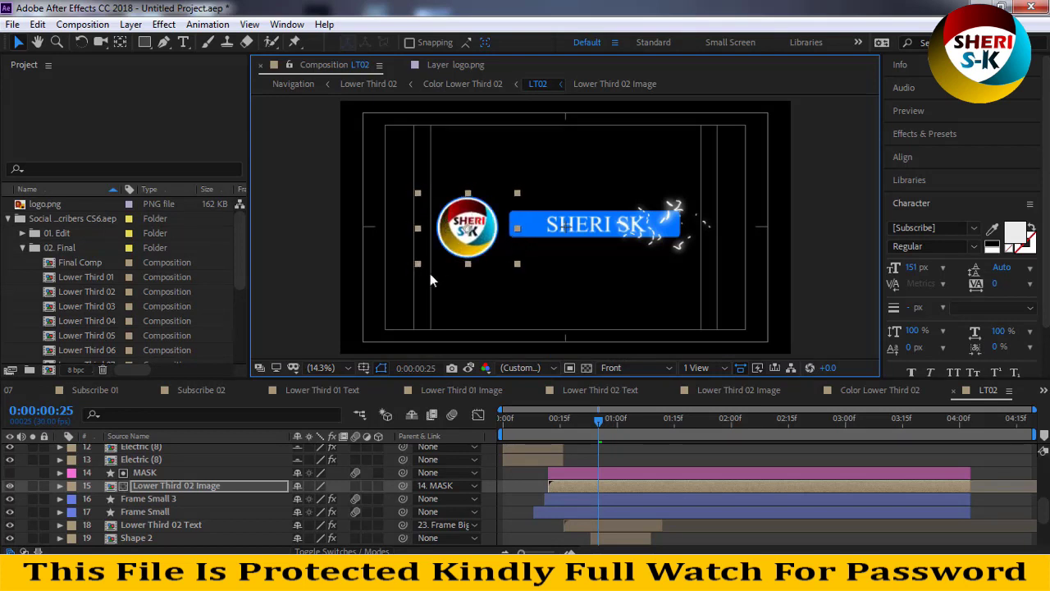
click(418, 267)
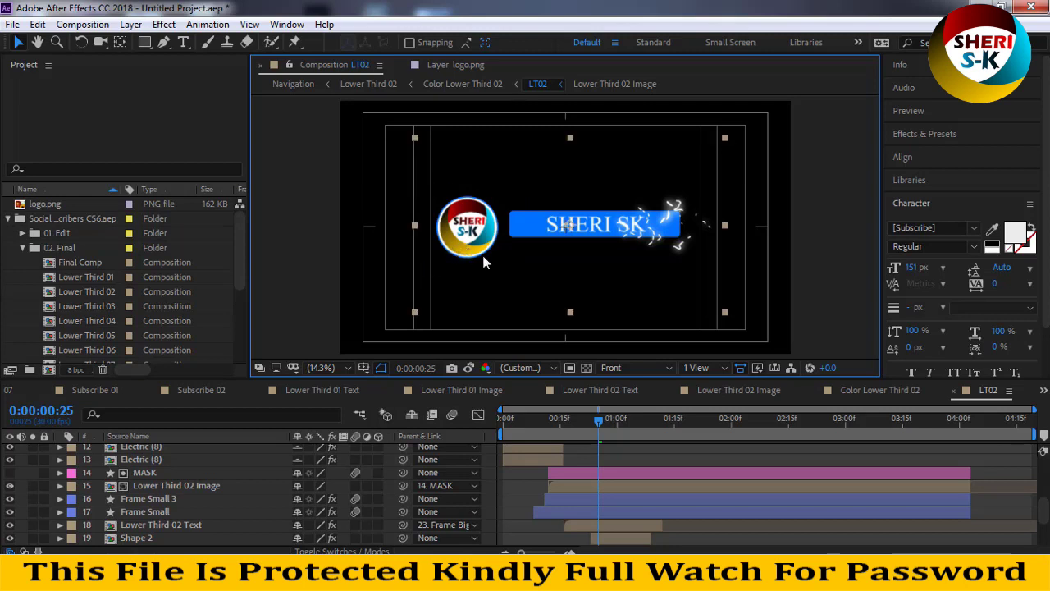
click(195, 485)
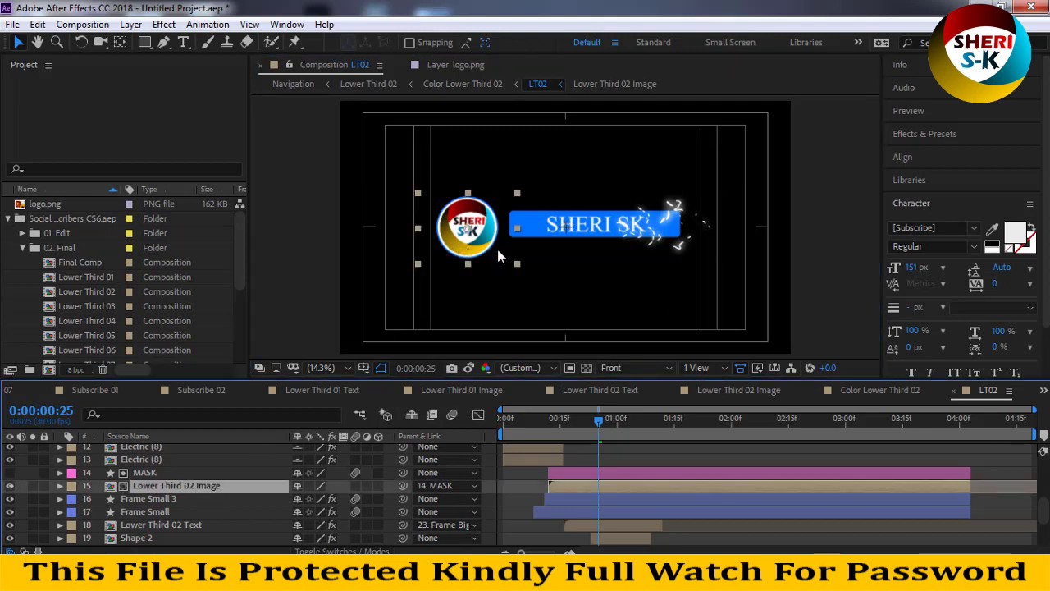
click(520, 264)
key(Return)
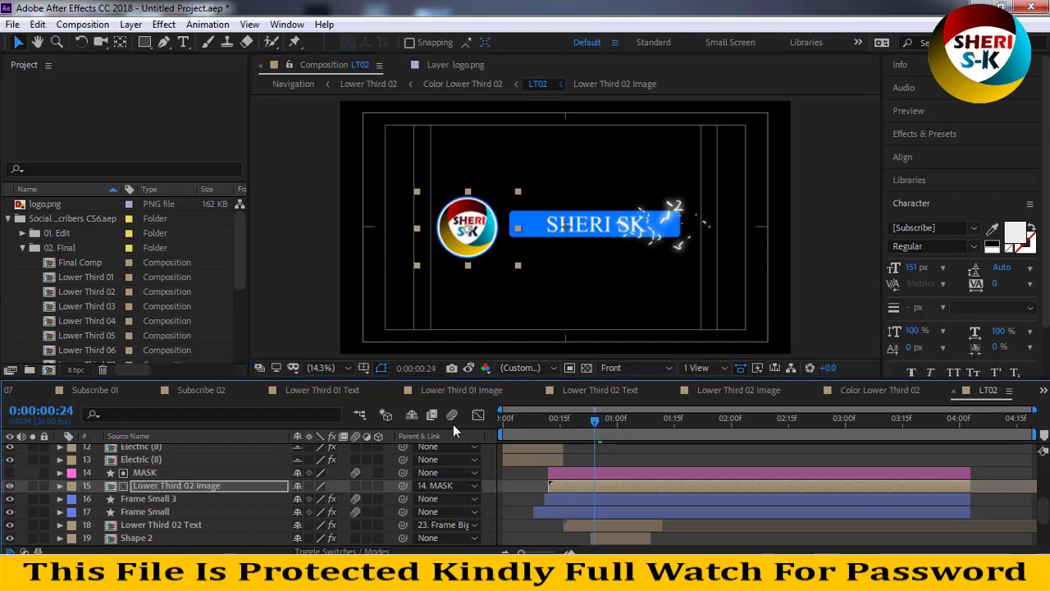
key(Home)
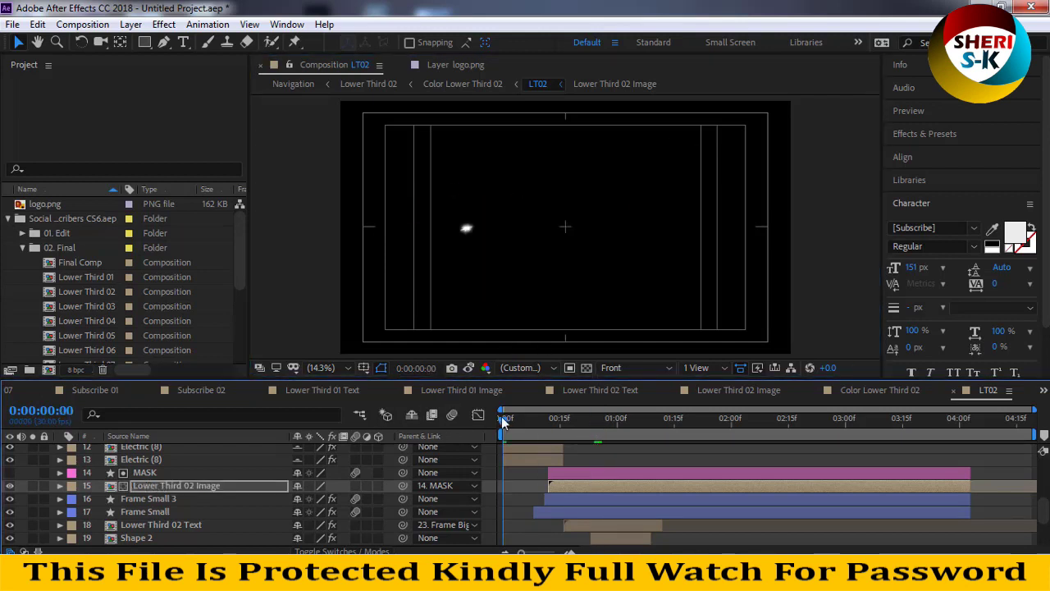
Step: Preview the Lower Third 02 logo and SHERI SK bar animation, then expand 02. Final
key(space)
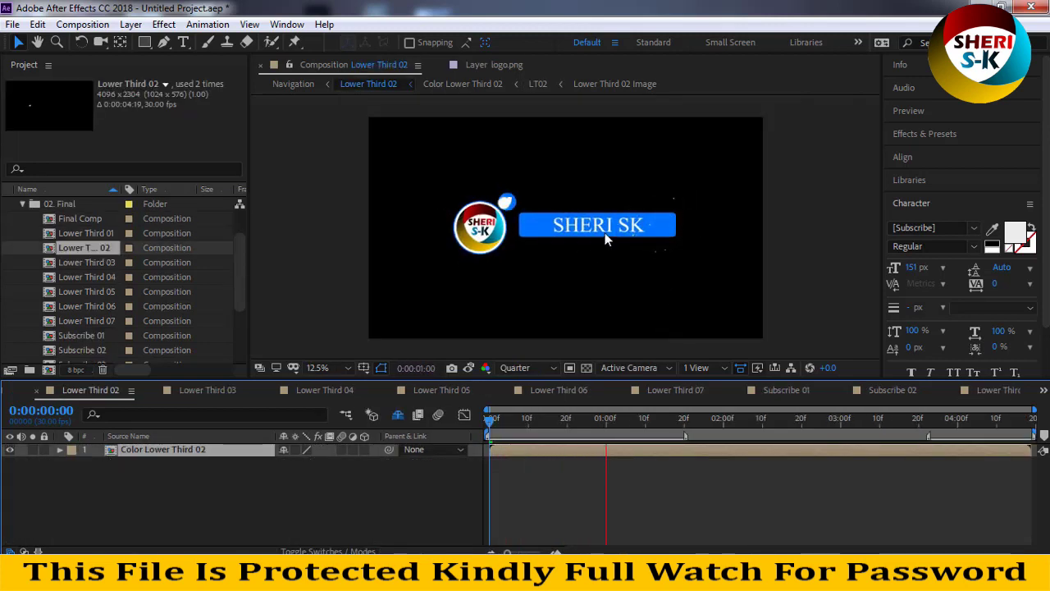
key(space)
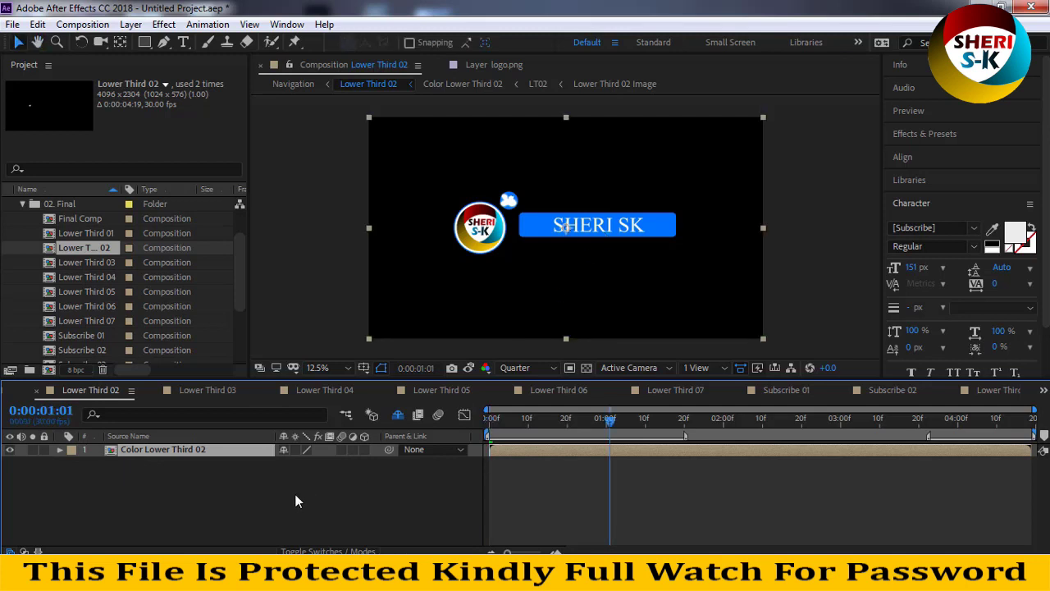
click(297, 500)
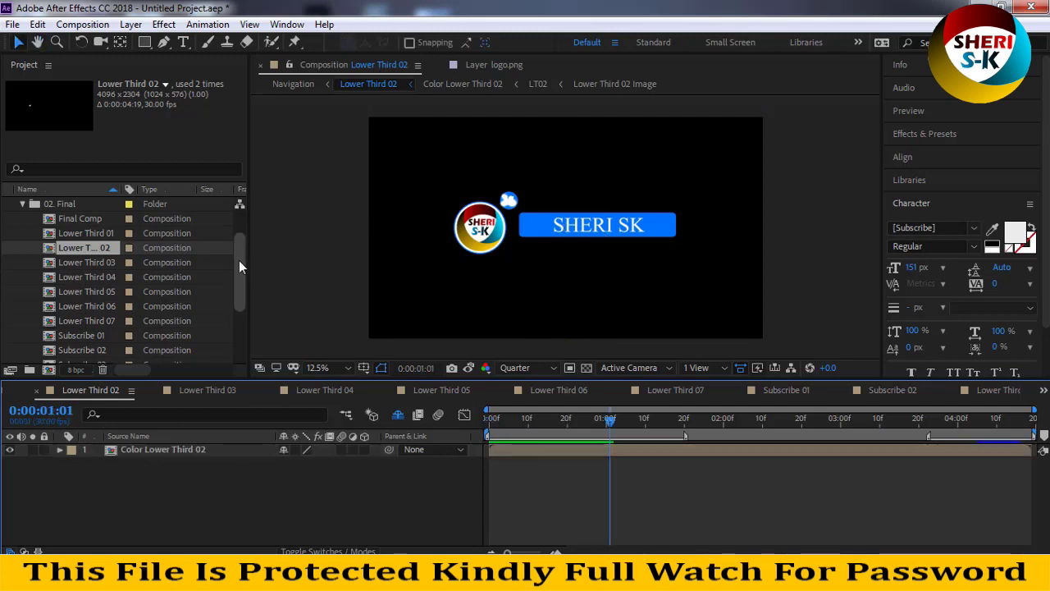
scroll(242, 266, up, 1)
click(23, 233)
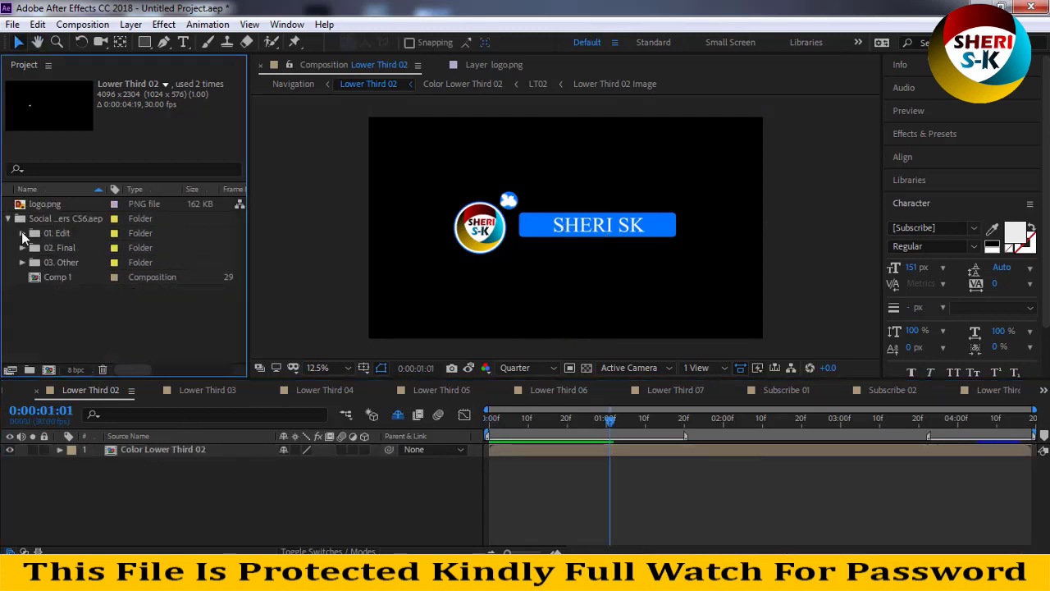
Step: Add the Lower Third 02 composition from the 02. Final folder to the Render Queue with Best Settings and Lossless output
double_click(56, 277)
double_click(48, 247)
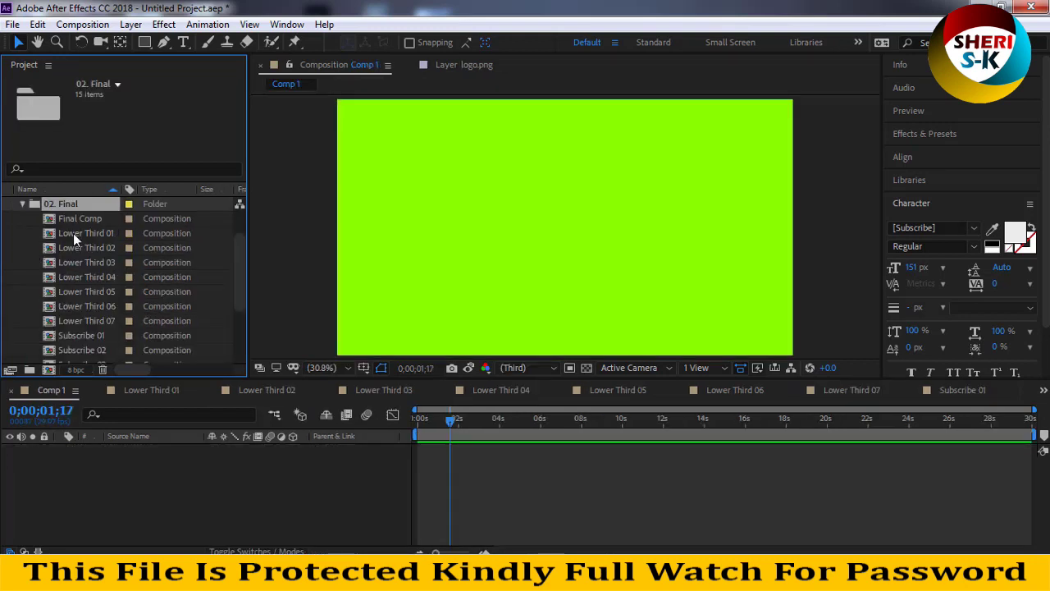
click(74, 233)
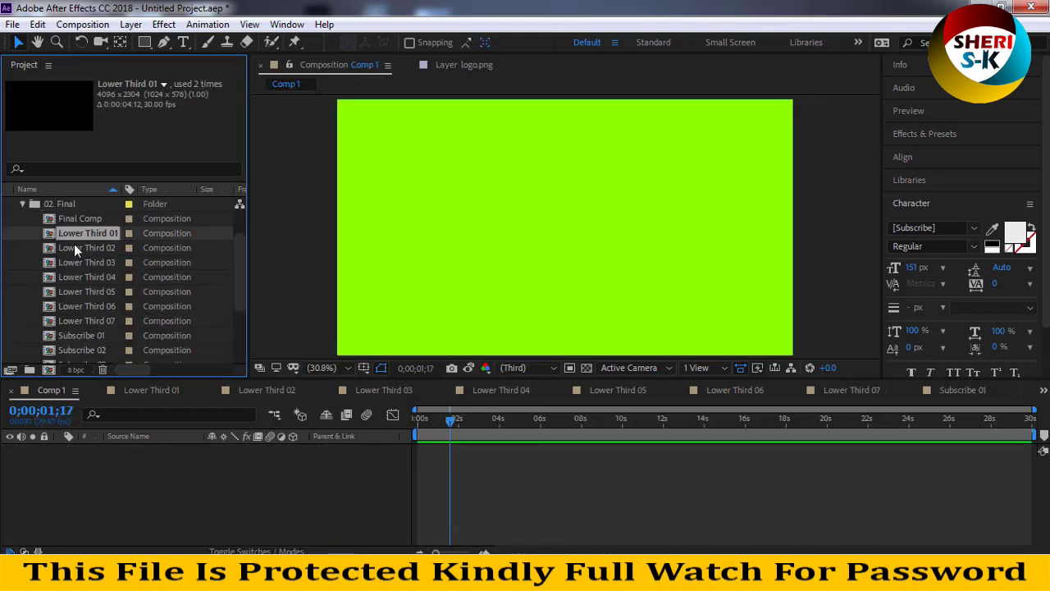
click(74, 246)
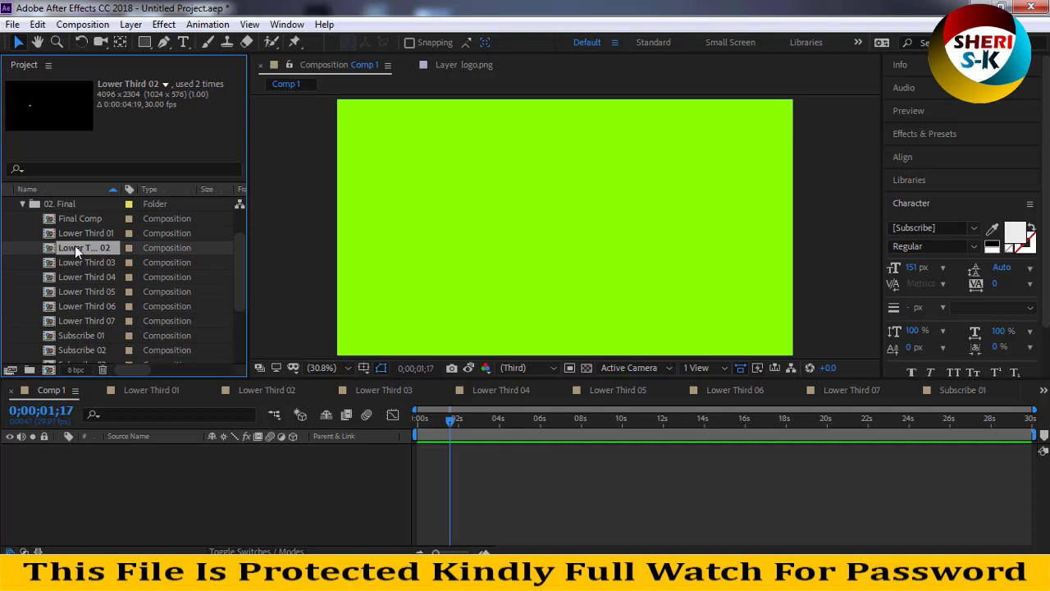
click(82, 24)
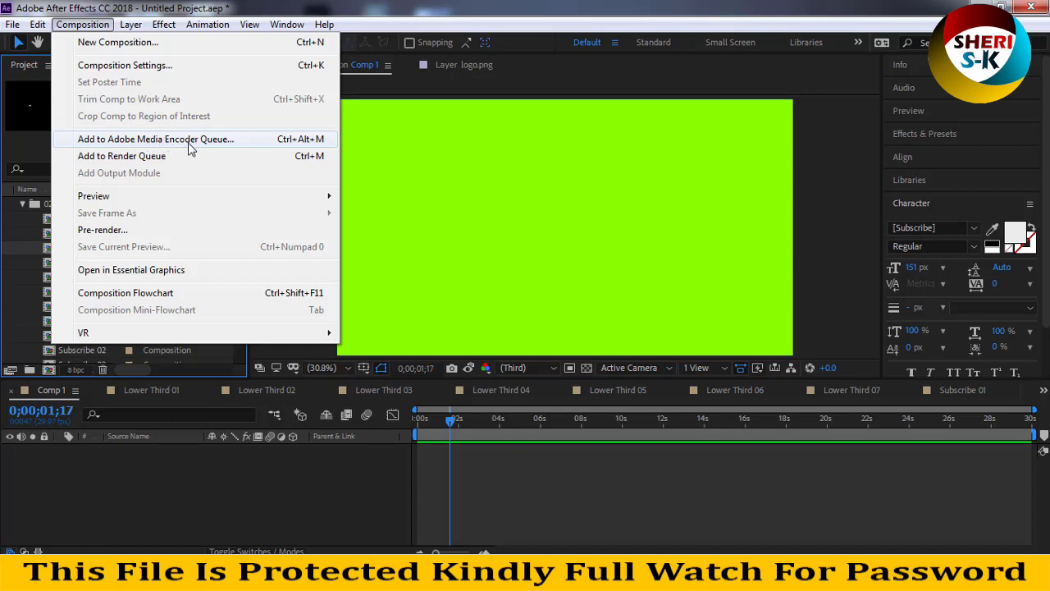
click(139, 157)
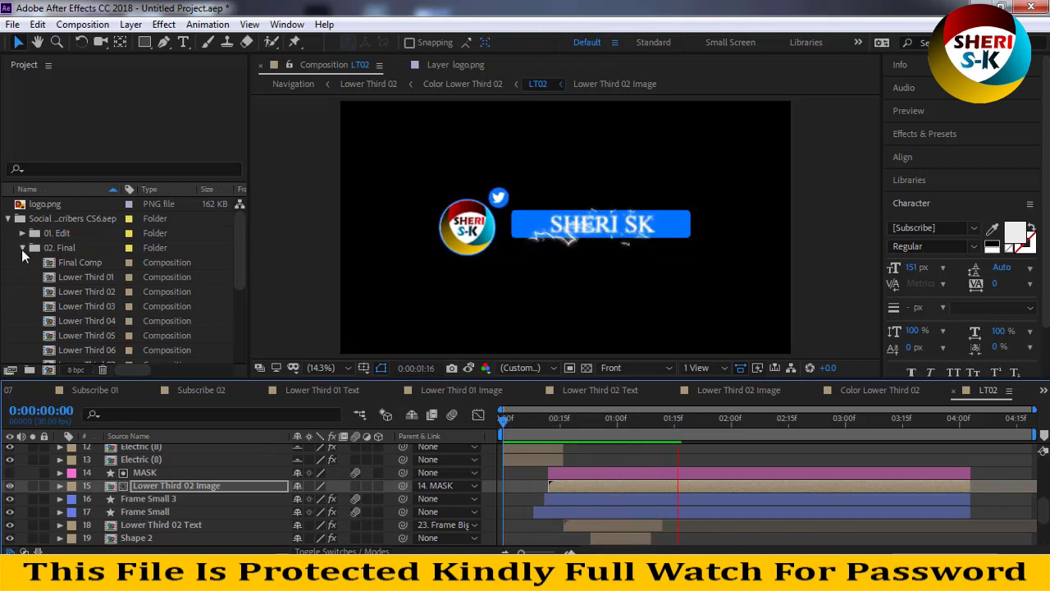
click(22, 249)
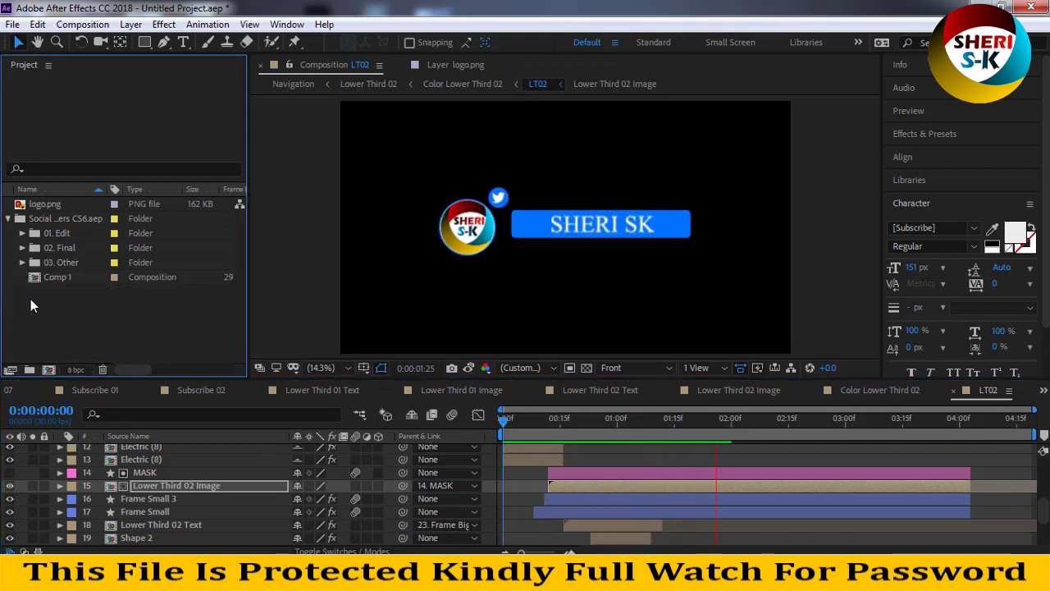